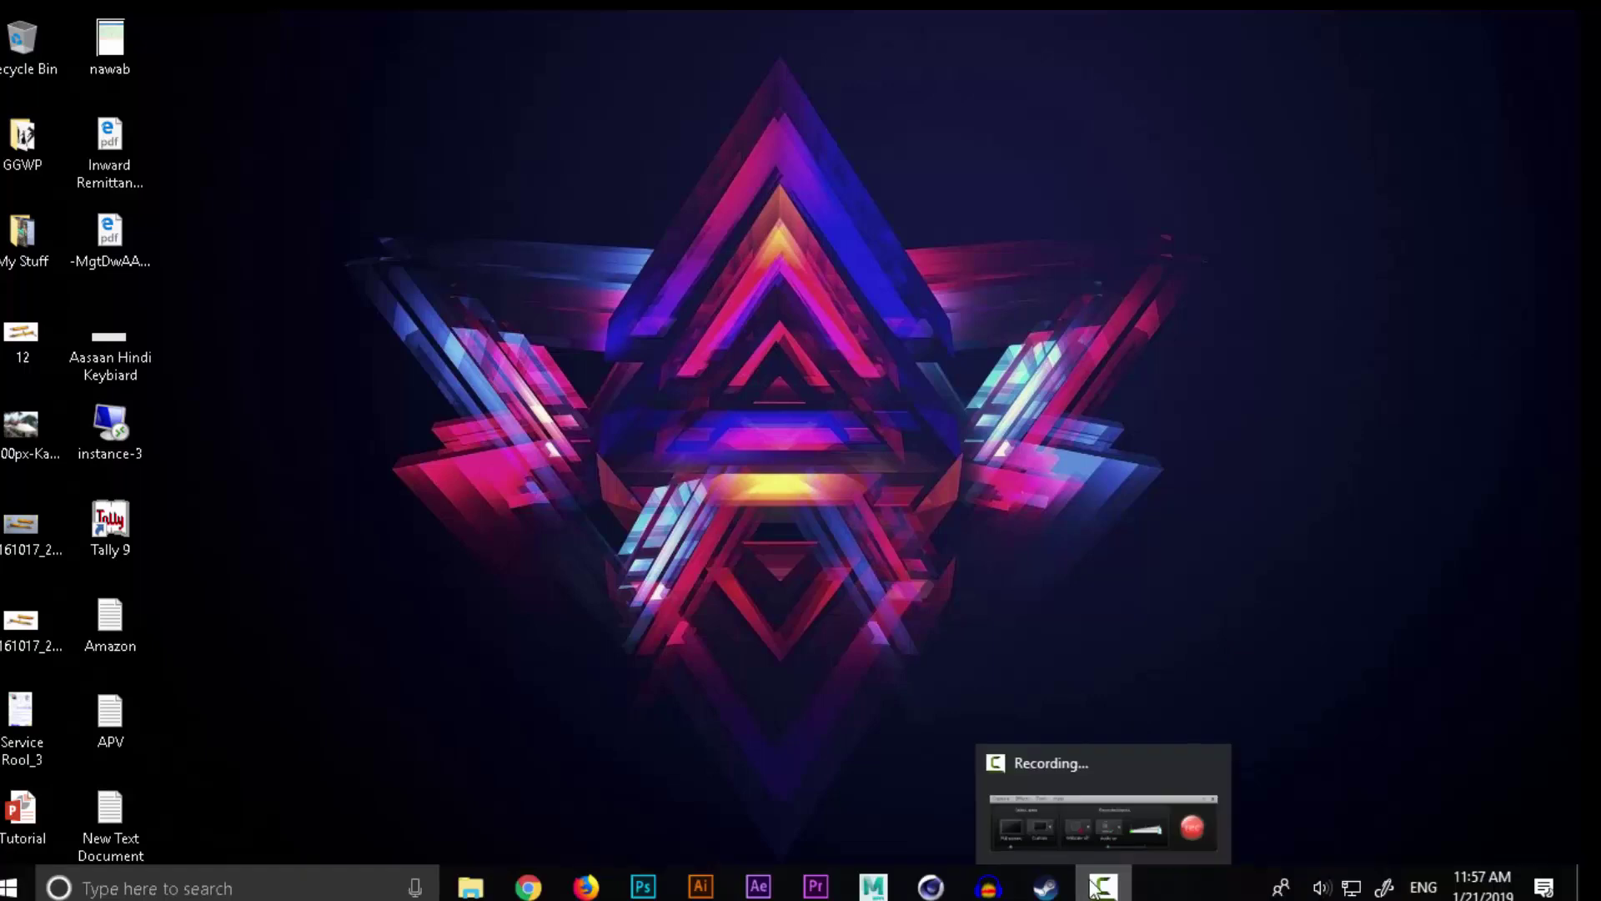
Open Task Manager and end the Adobe IPC Broker, CCLibraries and CCXProcess background processes.
{"action": "right_click", "coordinate": [1172, 885]}
{"action": "left_click", "coordinate": [1253, 774]}
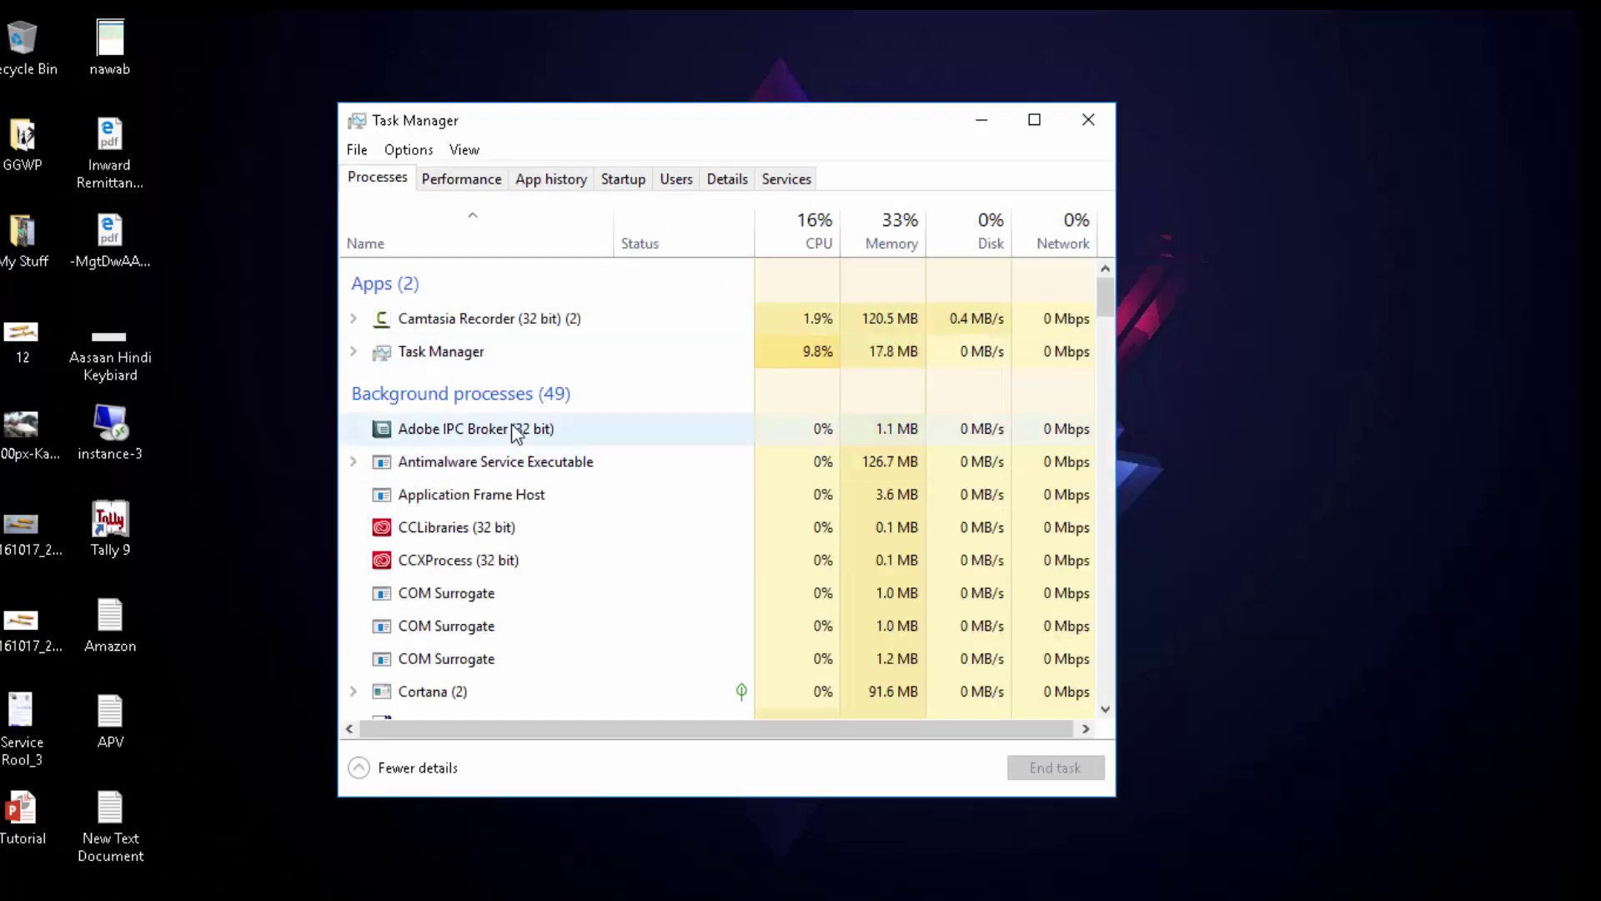
{"action": "scroll", "coordinate": [511, 429], "scroll_direction": "down", "scroll_amount": 1}
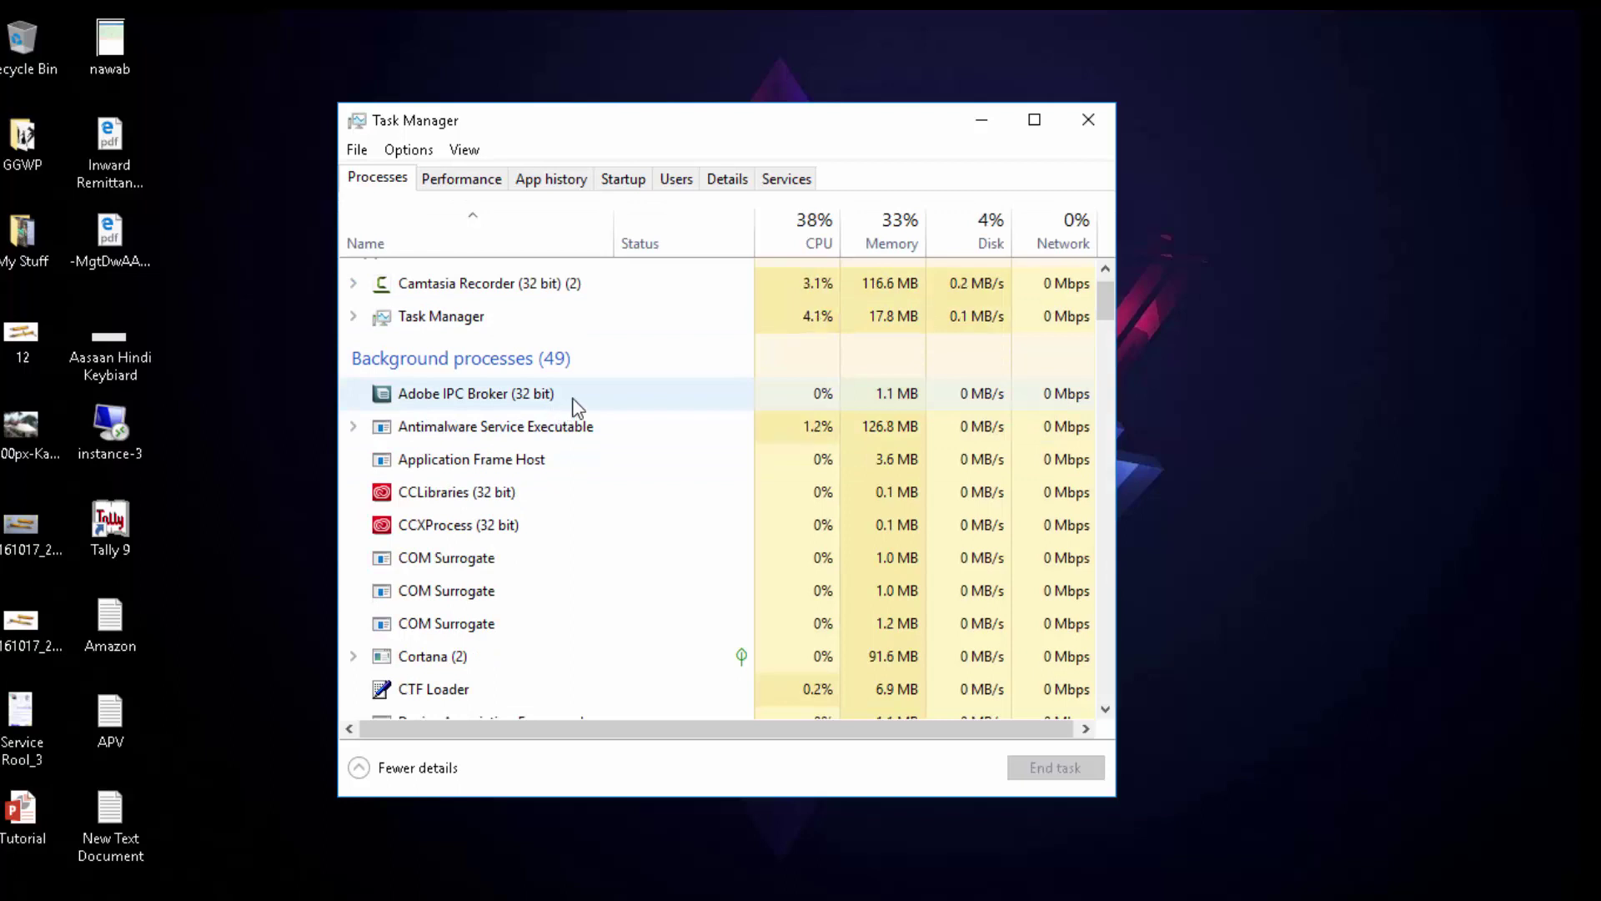
{"action": "left_click", "coordinate": [865, 395]}
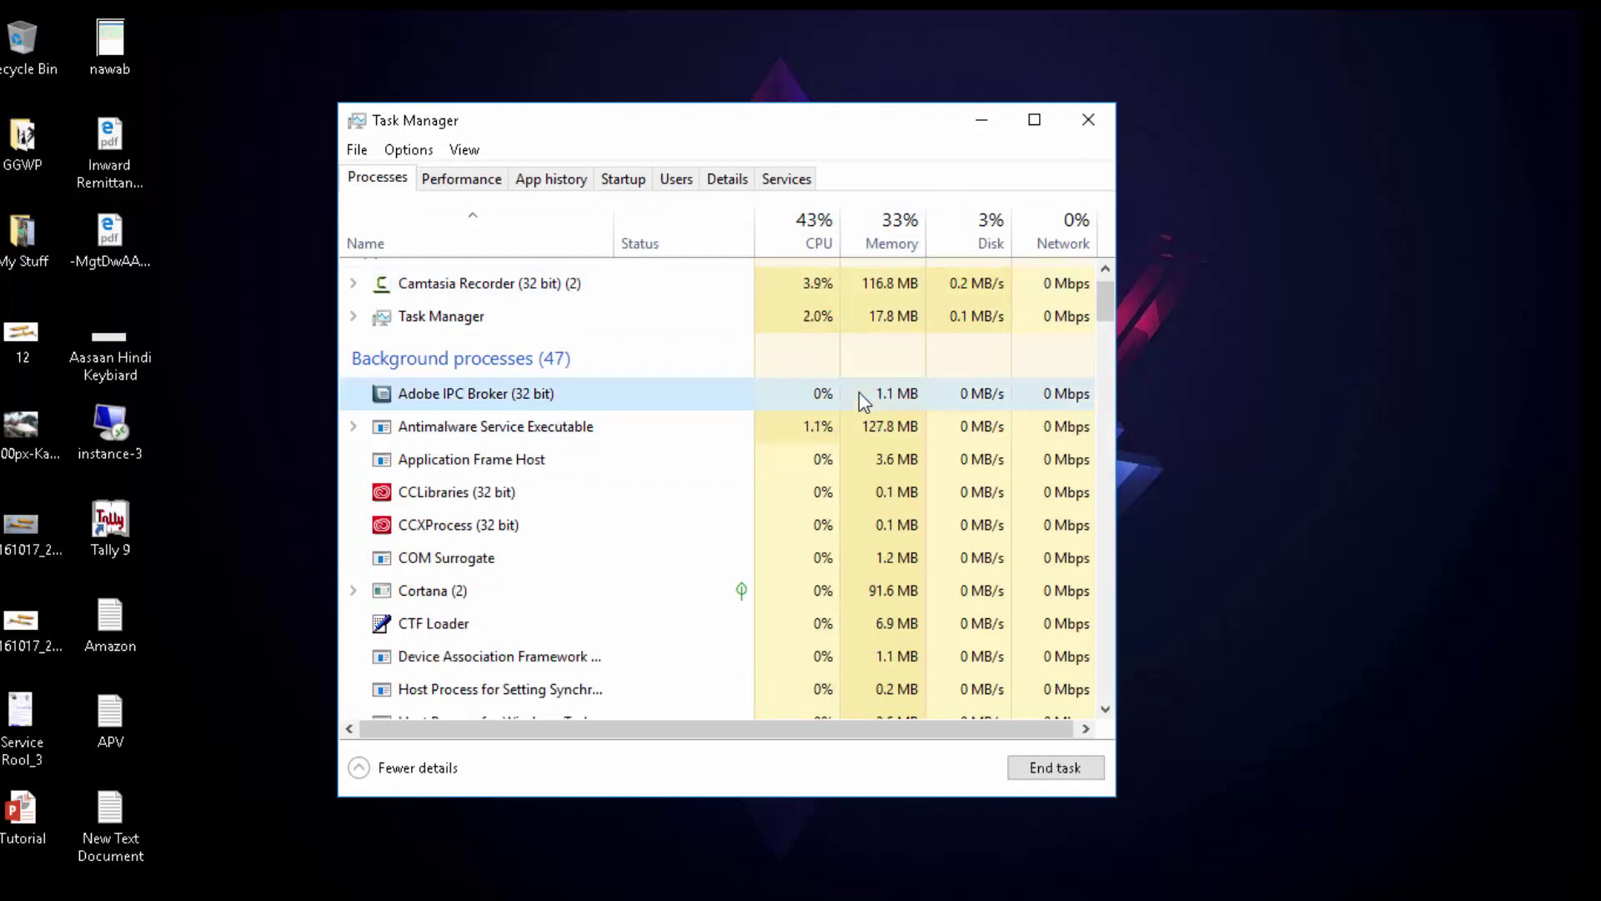
{"action": "left_click", "coordinate": [1061, 765]}
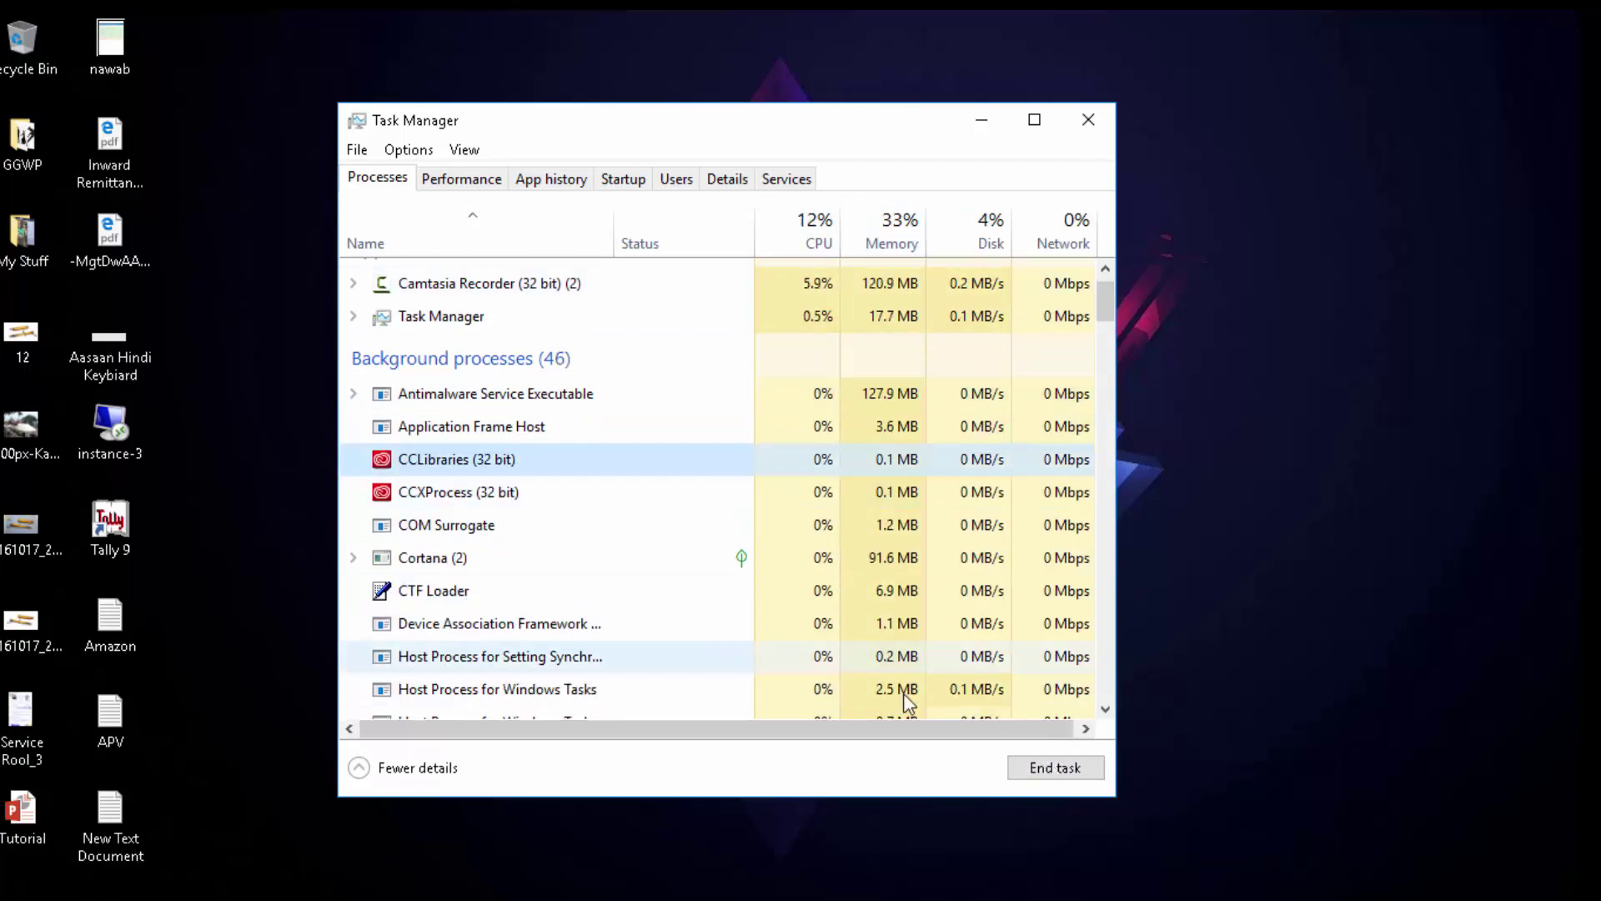
{"action": "left_click", "coordinate": [1072, 775]}
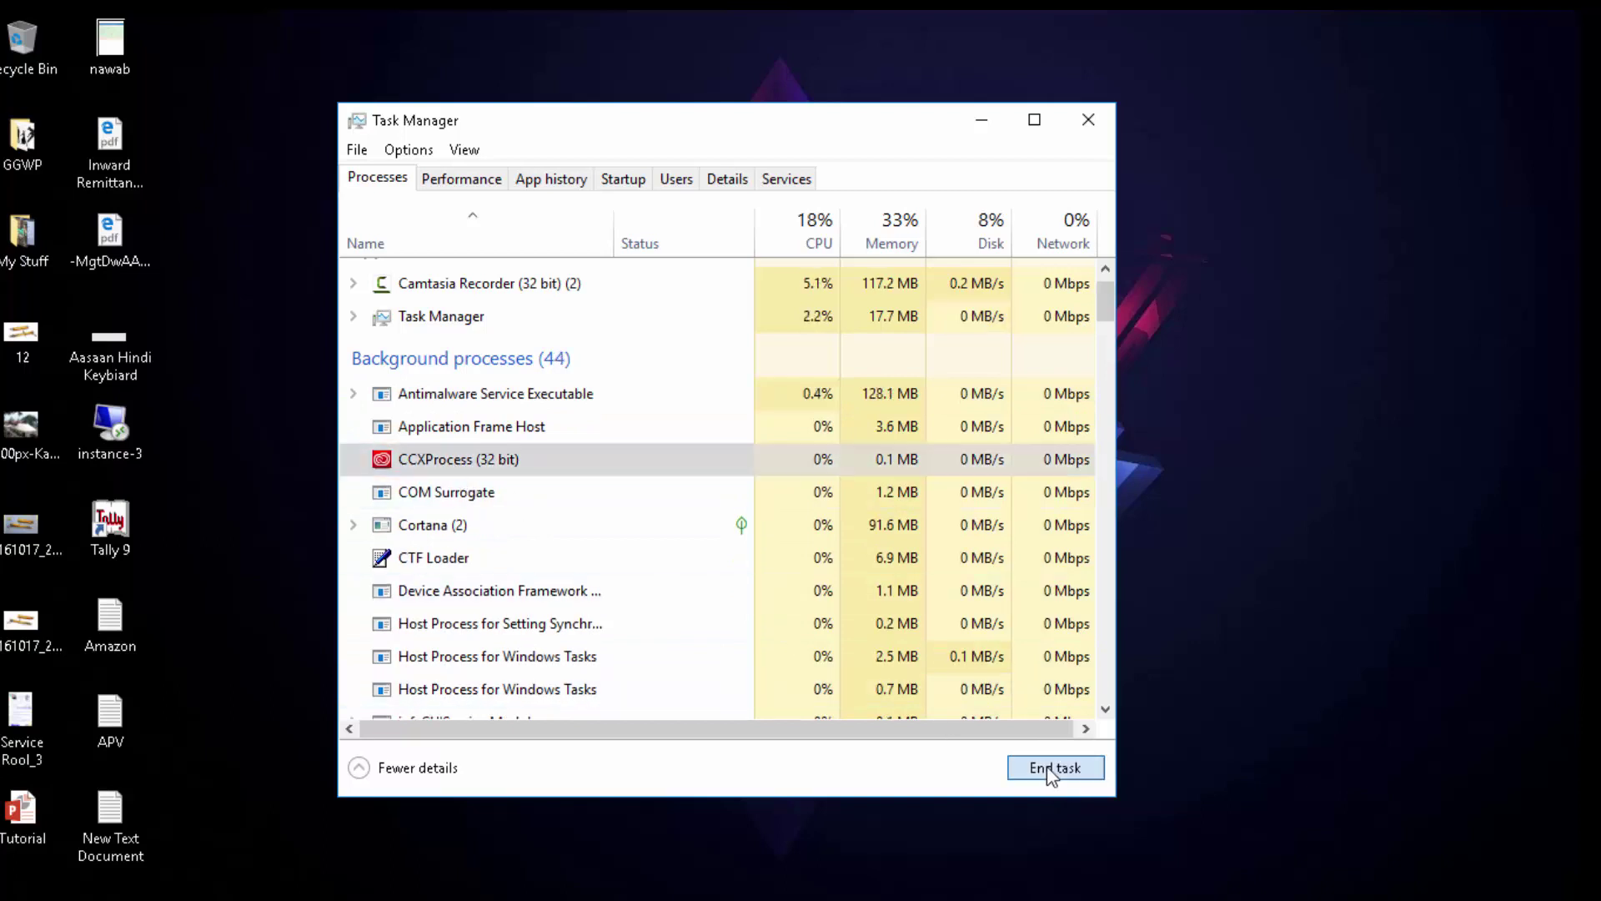
{"action": "left_click", "coordinate": [1049, 768]}
End the first Microsoft entry, nordvpn-service and PubMonitor among the background processes, and review the remaining ones.
{"action": "scroll", "coordinate": [534, 462], "scroll_direction": "down", "scroll_amount": 2}
{"action": "scroll", "coordinate": [535, 463], "scroll_direction": "down", "scroll_amount": 2}
{"action": "right_click", "coordinate": [460, 499]}
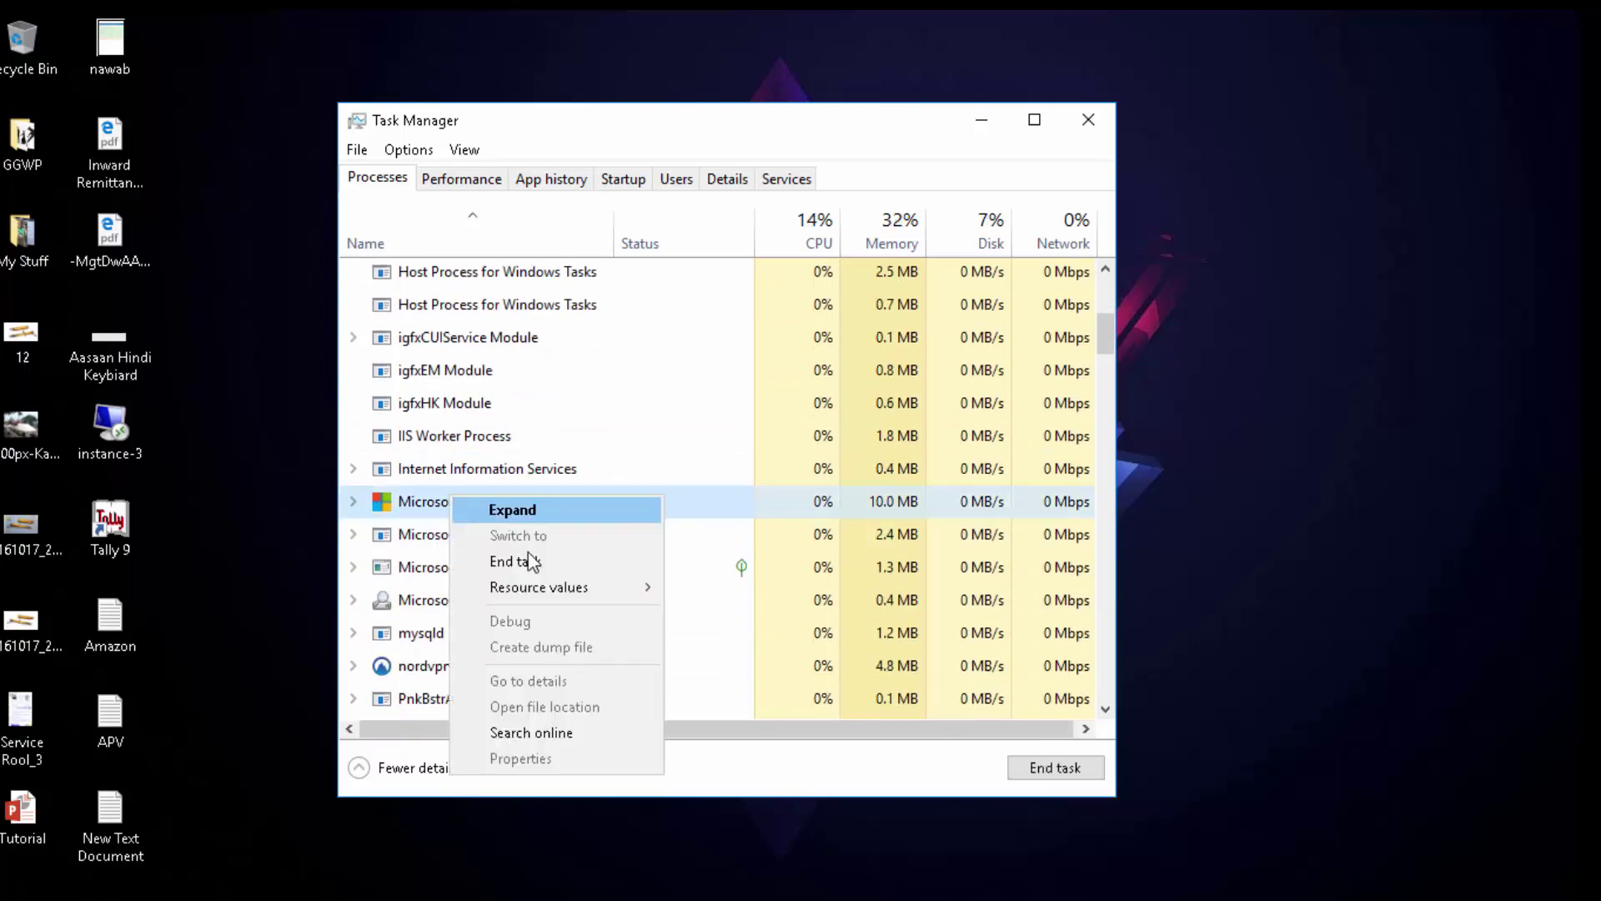
{"action": "left_click", "coordinate": [532, 564]}
{"action": "scroll", "coordinate": [536, 573], "scroll_direction": "down", "scroll_amount": 2}
{"action": "right_click", "coordinate": [434, 464]}
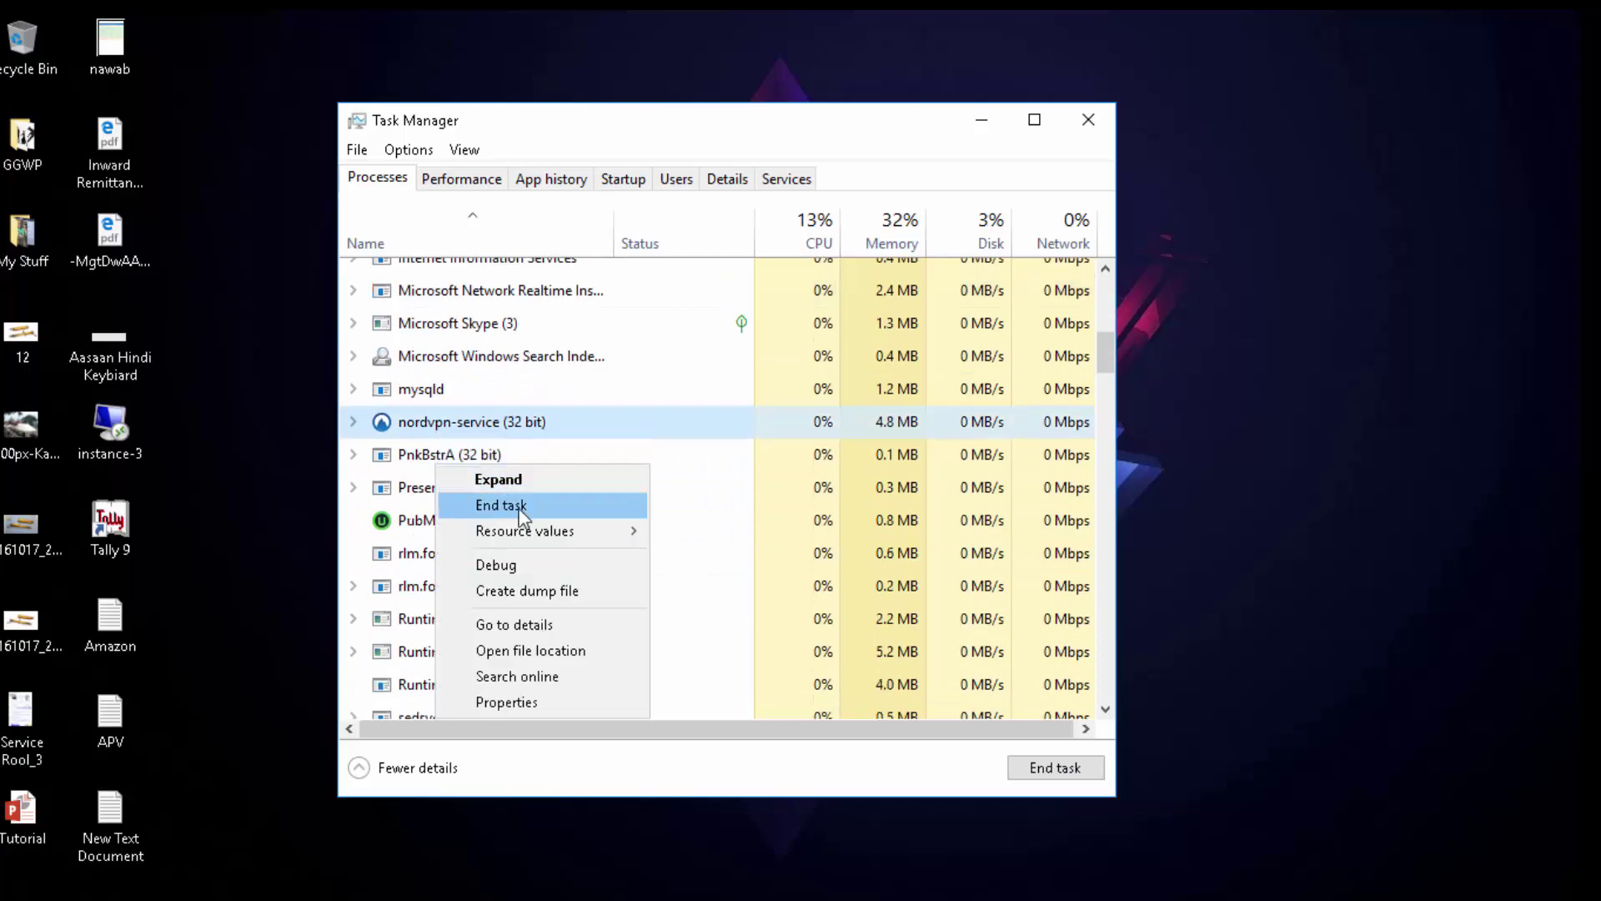
{"action": "left_click", "coordinate": [467, 504]}
{"action": "scroll", "coordinate": [622, 540], "scroll_direction": "down", "scroll_amount": 2}
{"action": "right_click", "coordinate": [505, 316]}
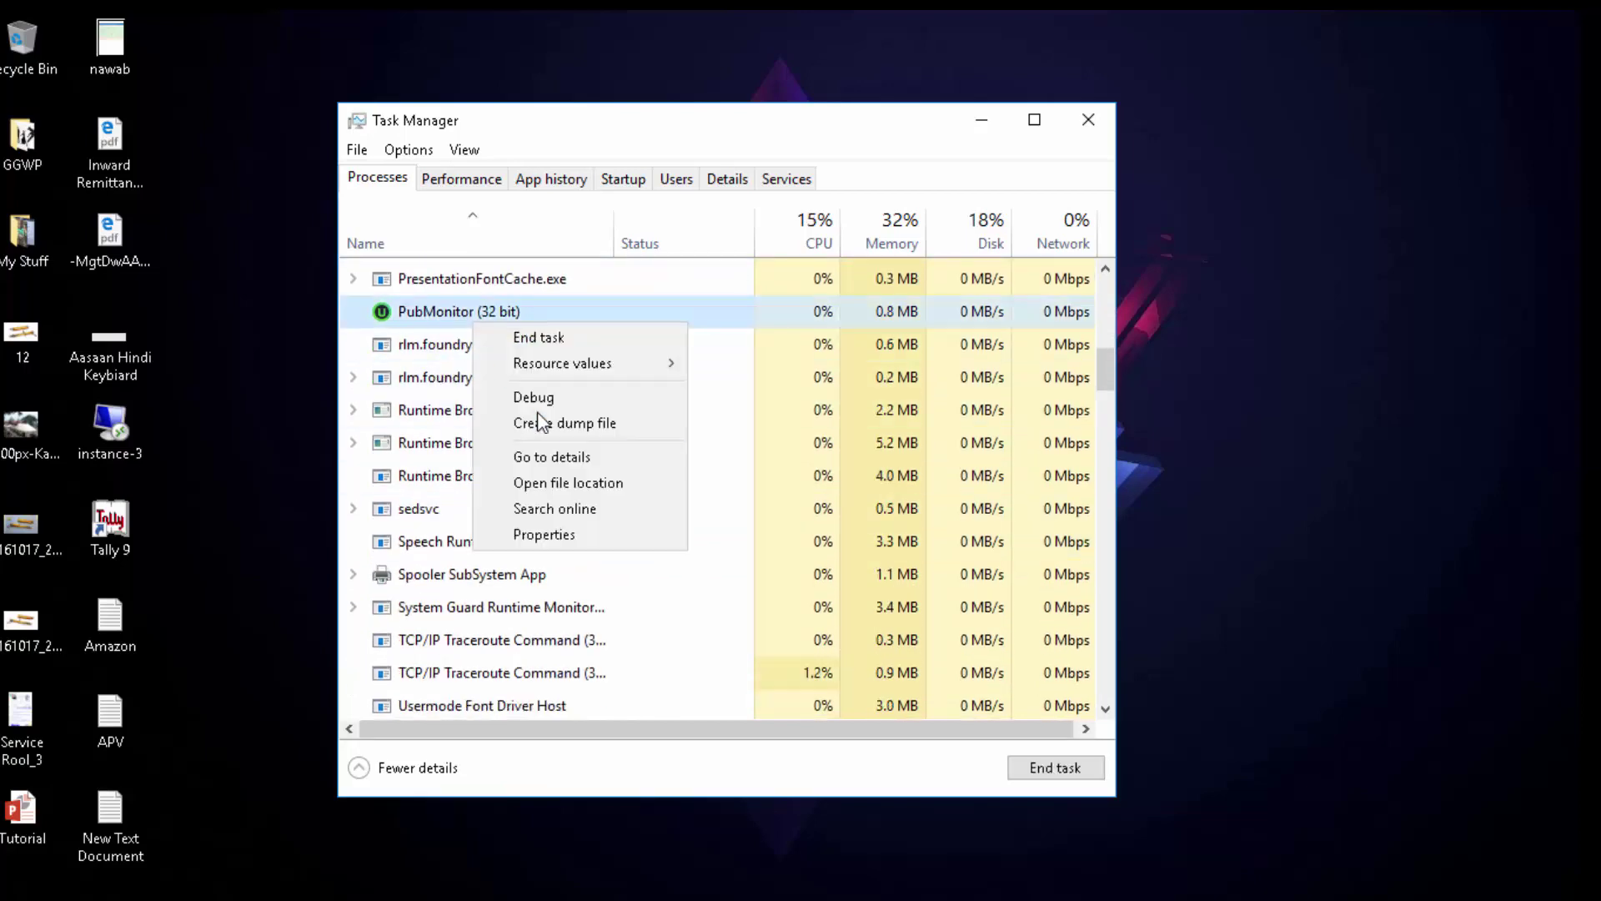
{"action": "left_click", "coordinate": [547, 342]}
{"action": "scroll", "coordinate": [597, 537], "scroll_direction": "down", "scroll_amount": 5}
{"action": "scroll", "coordinate": [597, 538], "scroll_direction": "up", "scroll_amount": 5}
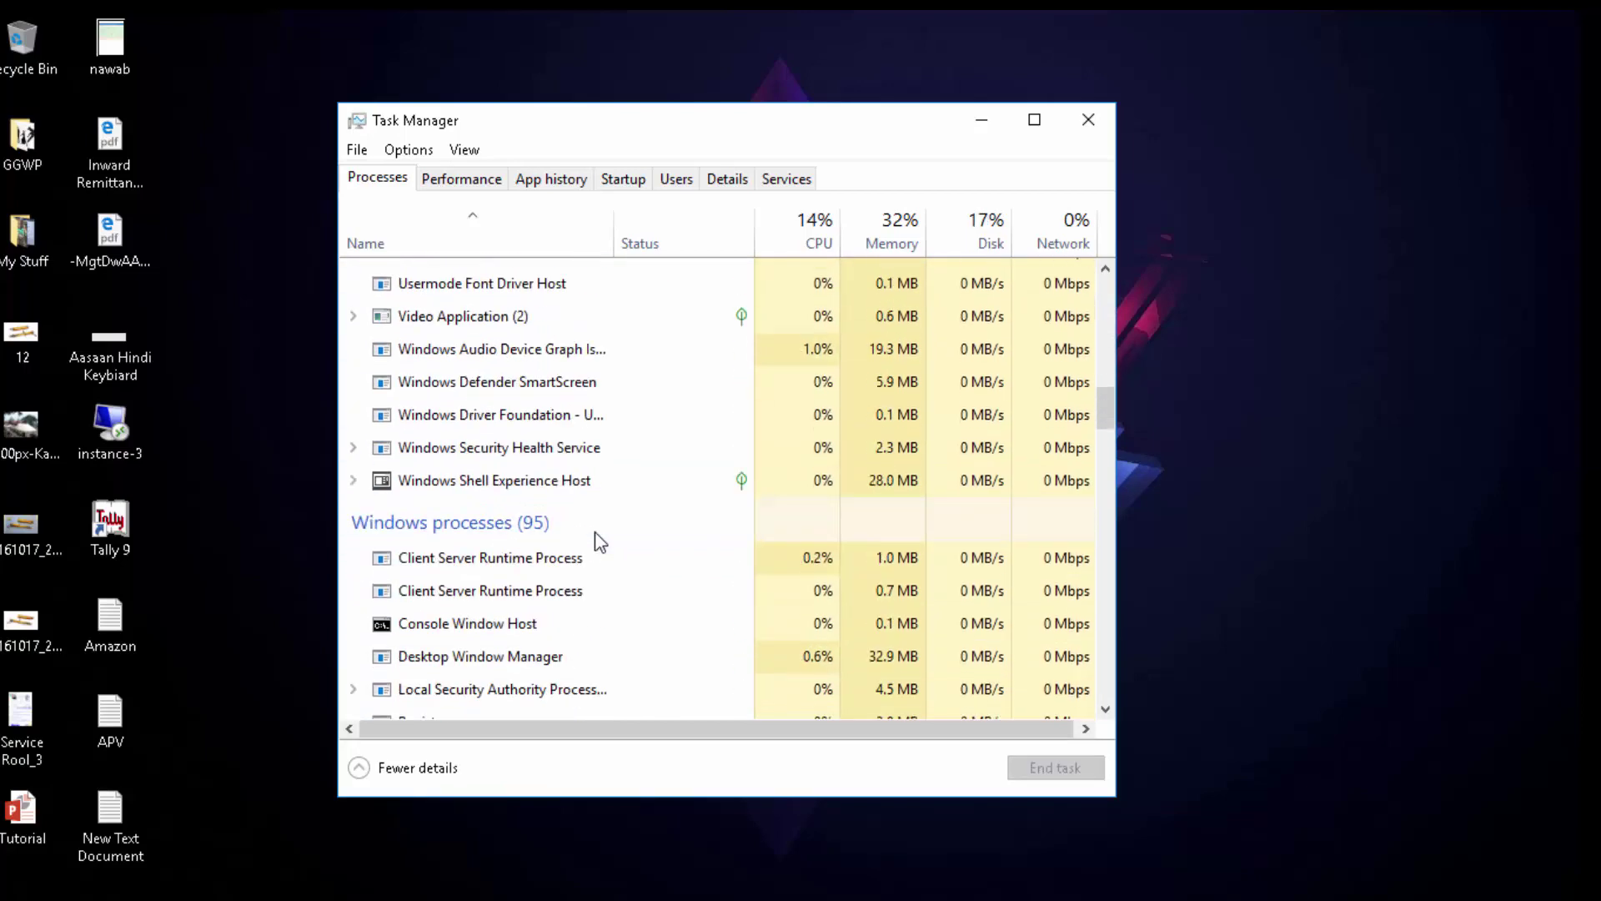
{"action": "scroll", "coordinate": [595, 535], "scroll_direction": "up", "scroll_amount": 7}
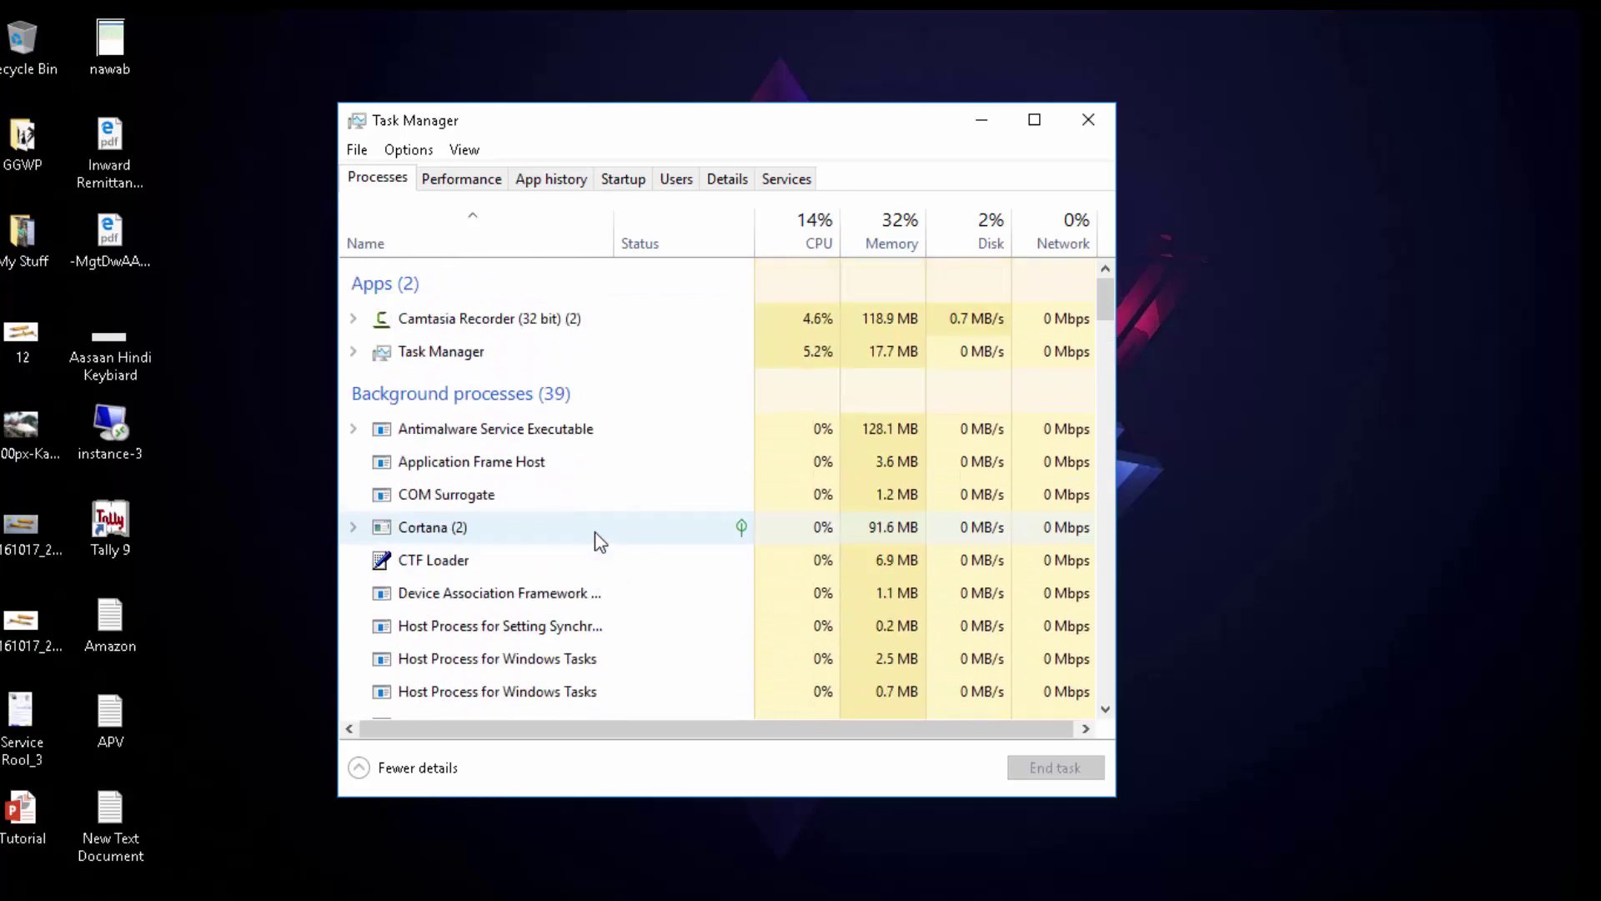
Check the status of every program in the list of startup programs.
{"action": "left_click", "coordinate": [620, 178]}
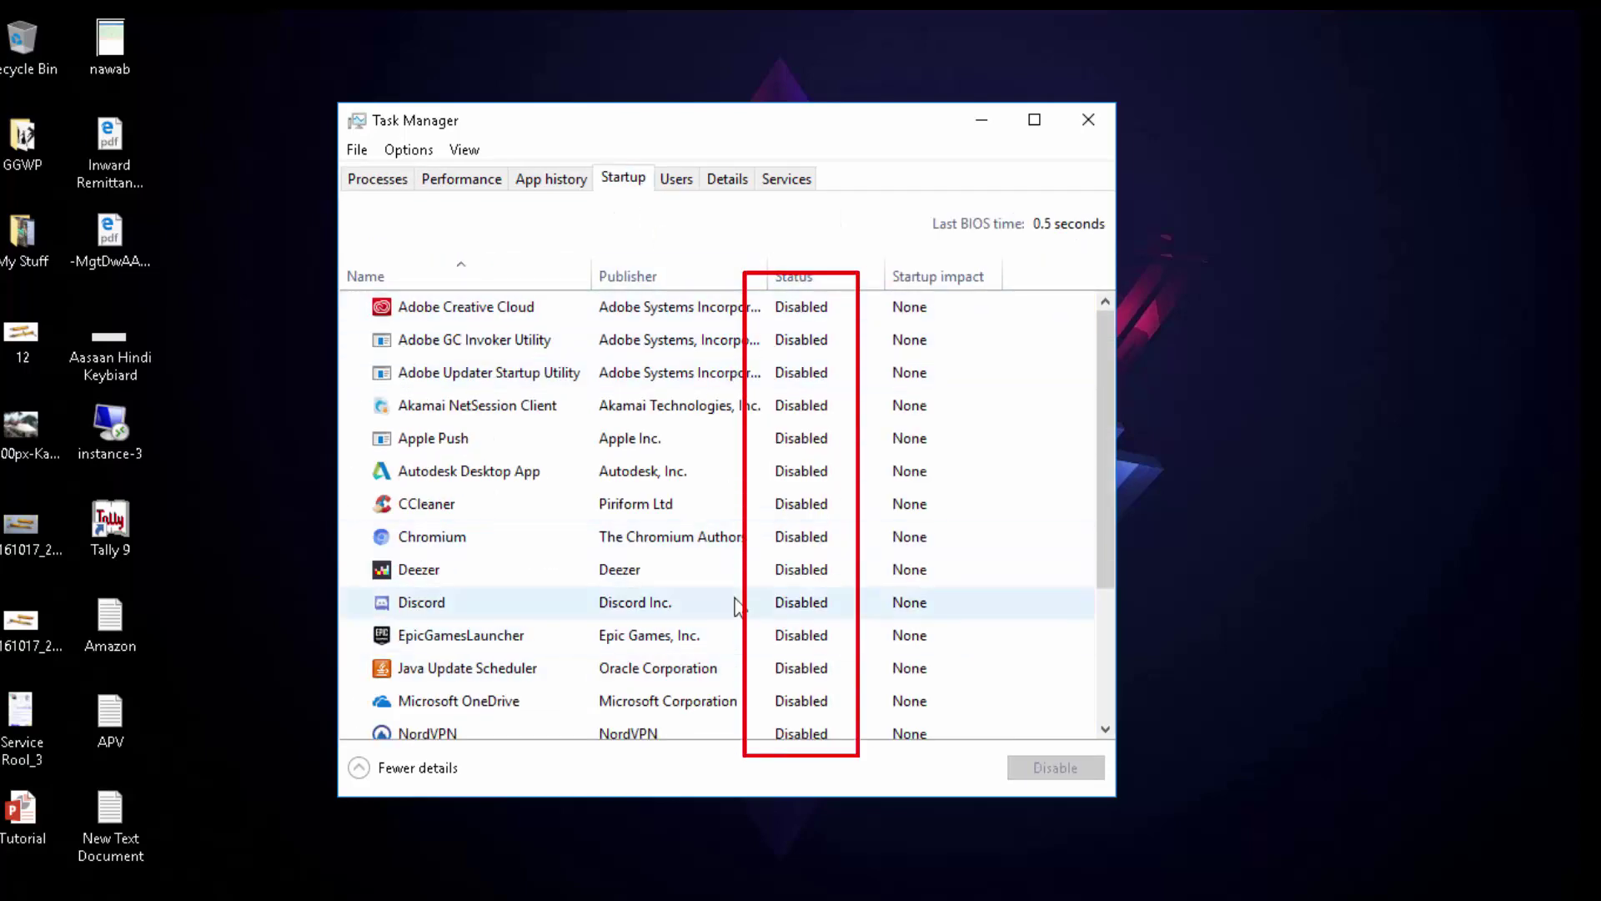
{"action": "scroll", "coordinate": [754, 577], "scroll_direction": "down", "scroll_amount": 2}
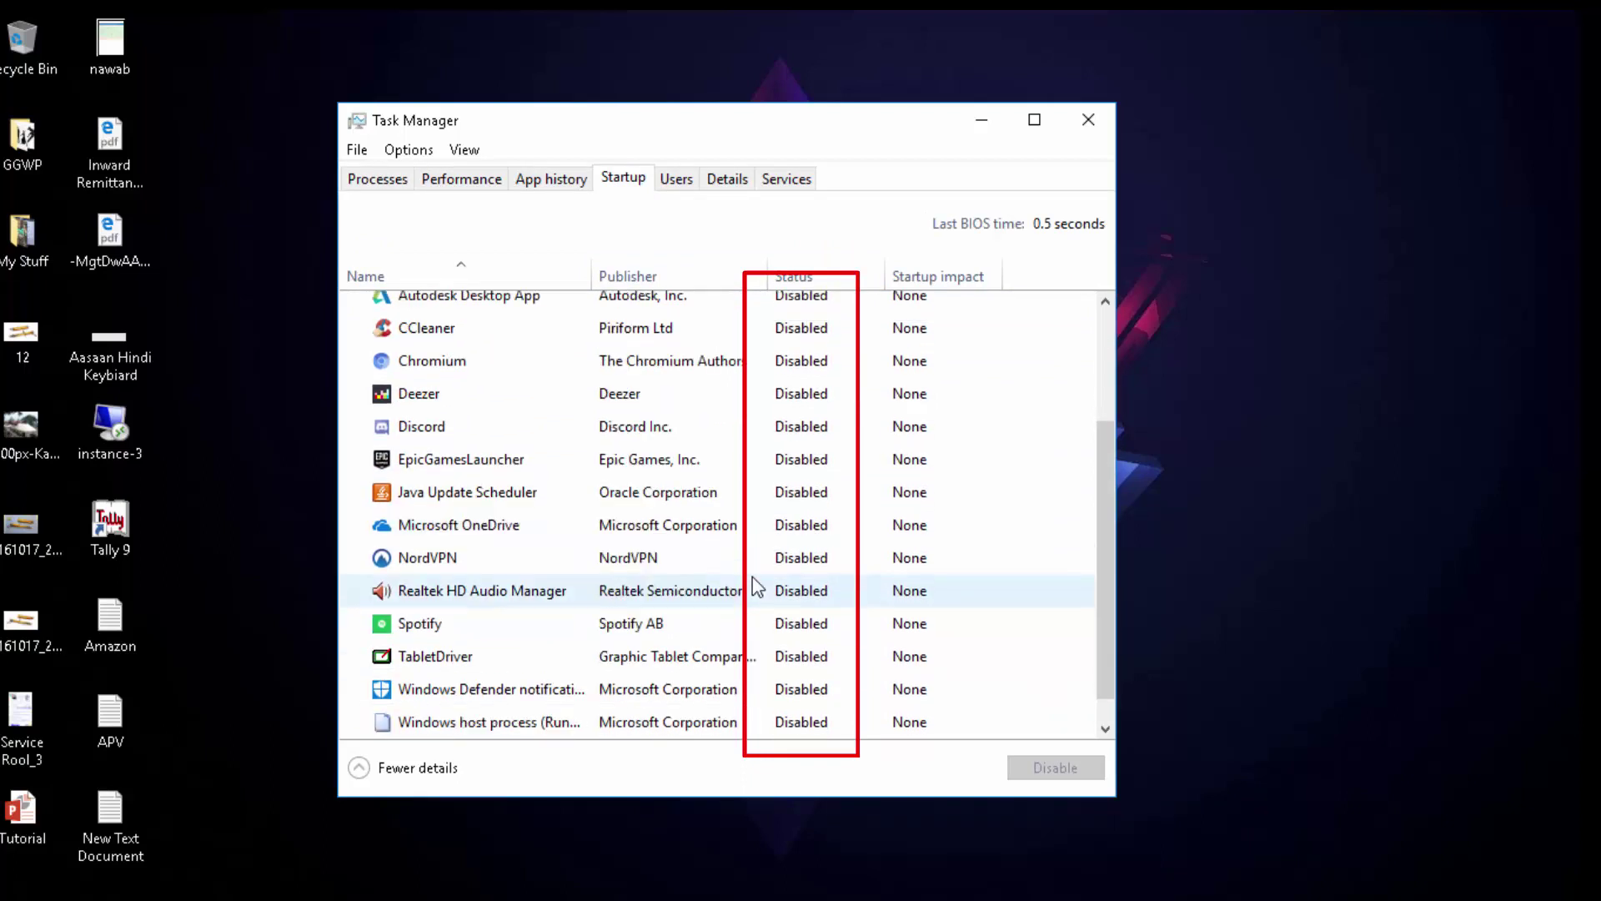
{"action": "scroll", "coordinate": [818, 704], "scroll_direction": "down", "scroll_amount": 1}
{"action": "scroll", "coordinate": [820, 708], "scroll_direction": "up", "scroll_amount": 2}
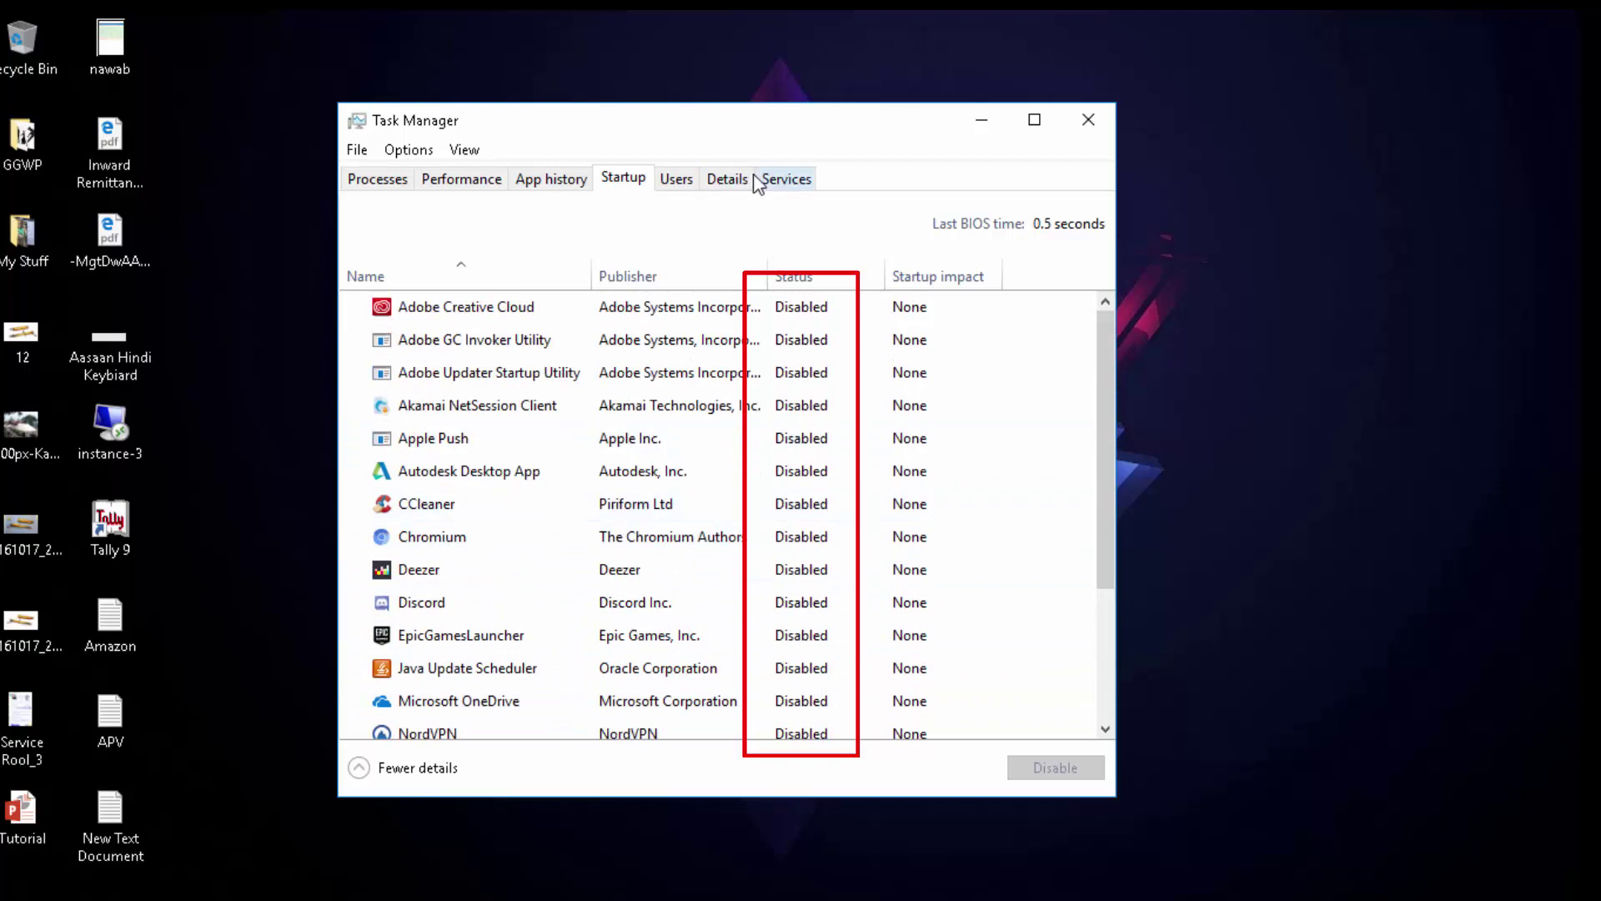
Find the Background Intelligent Transfer Service (BITS) among the services and stop it.
{"action": "left_click", "coordinate": [809, 184]}
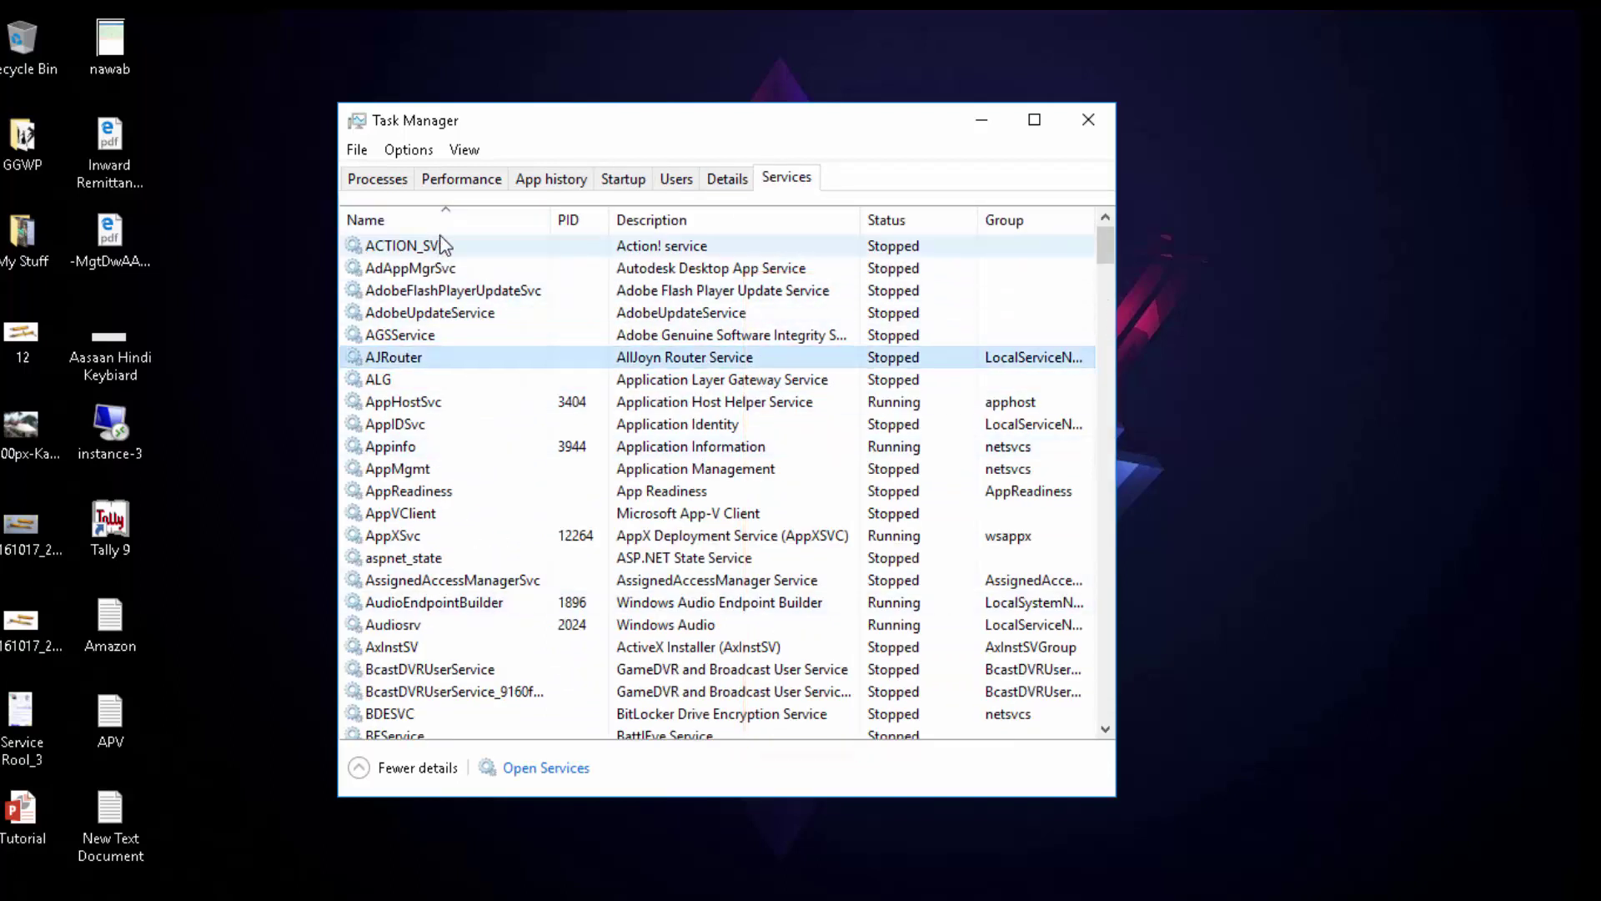
{"action": "scroll", "coordinate": [467, 715], "scroll_direction": "down", "scroll_amount": 1}
{"action": "scroll", "coordinate": [450, 715], "scroll_direction": "down", "scroll_amount": 1}
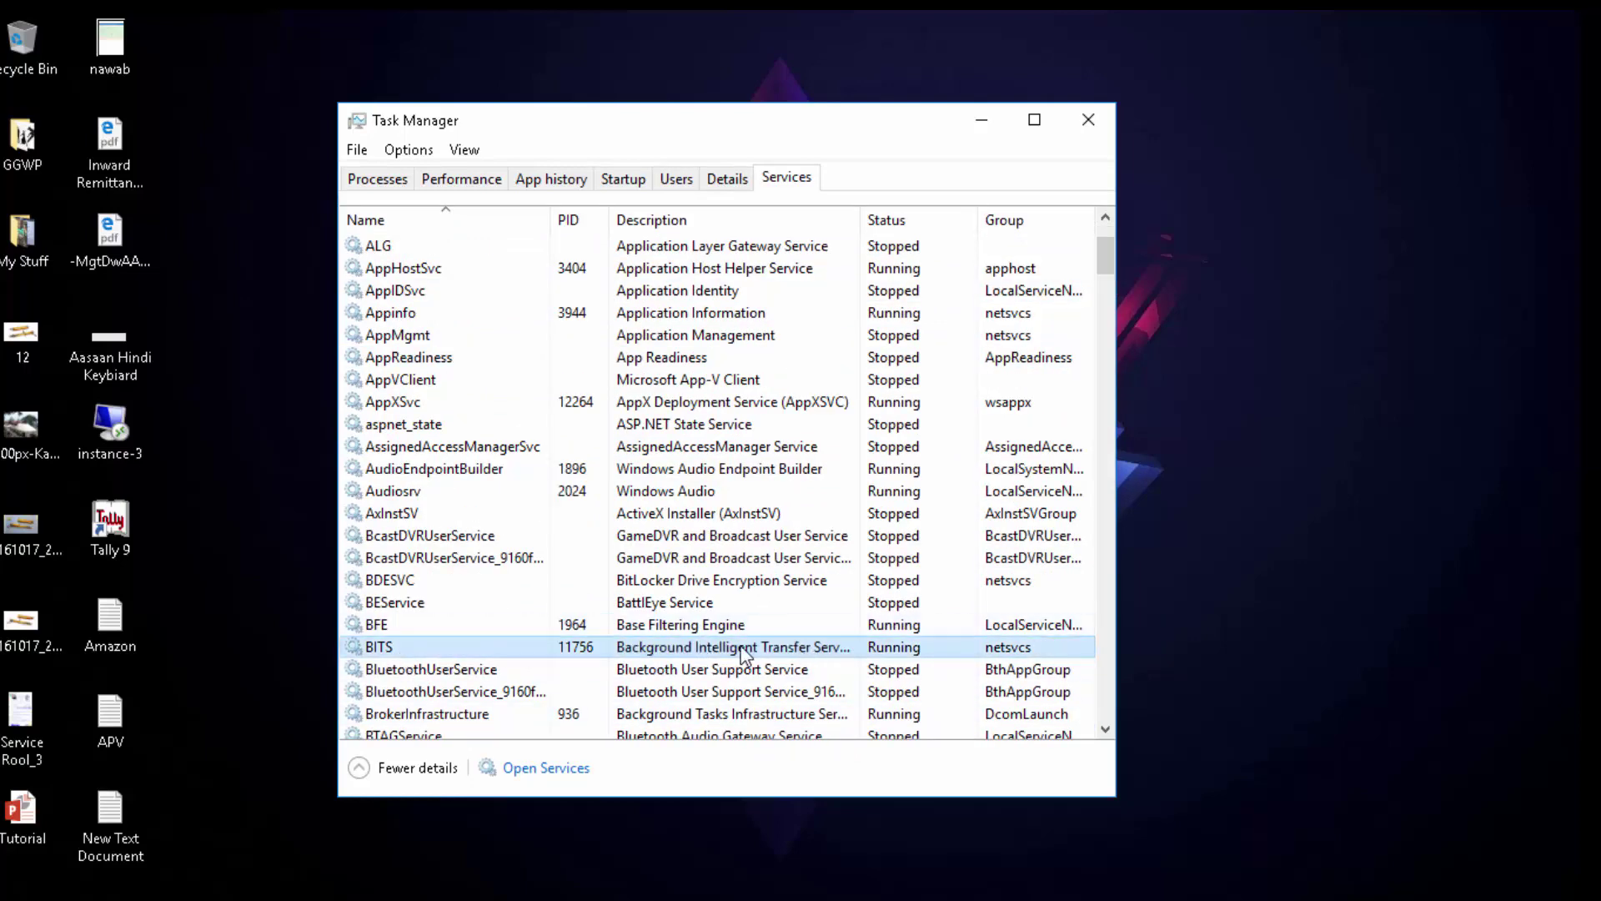
{"action": "right_click", "coordinate": [549, 649]}
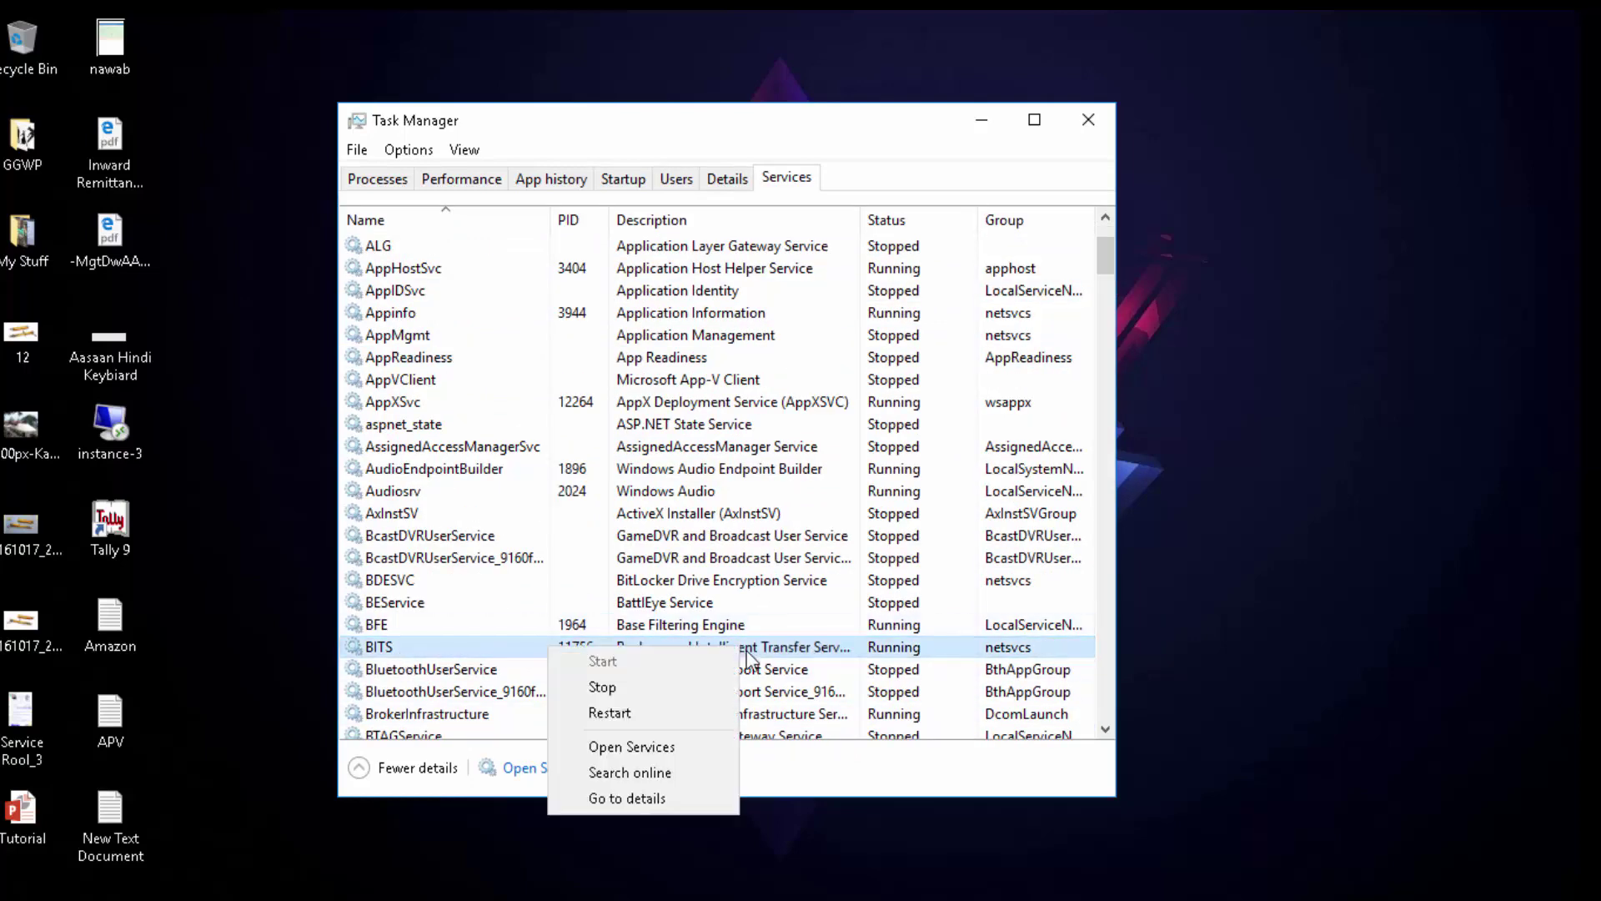
{"action": "left_click", "coordinate": [583, 682]}
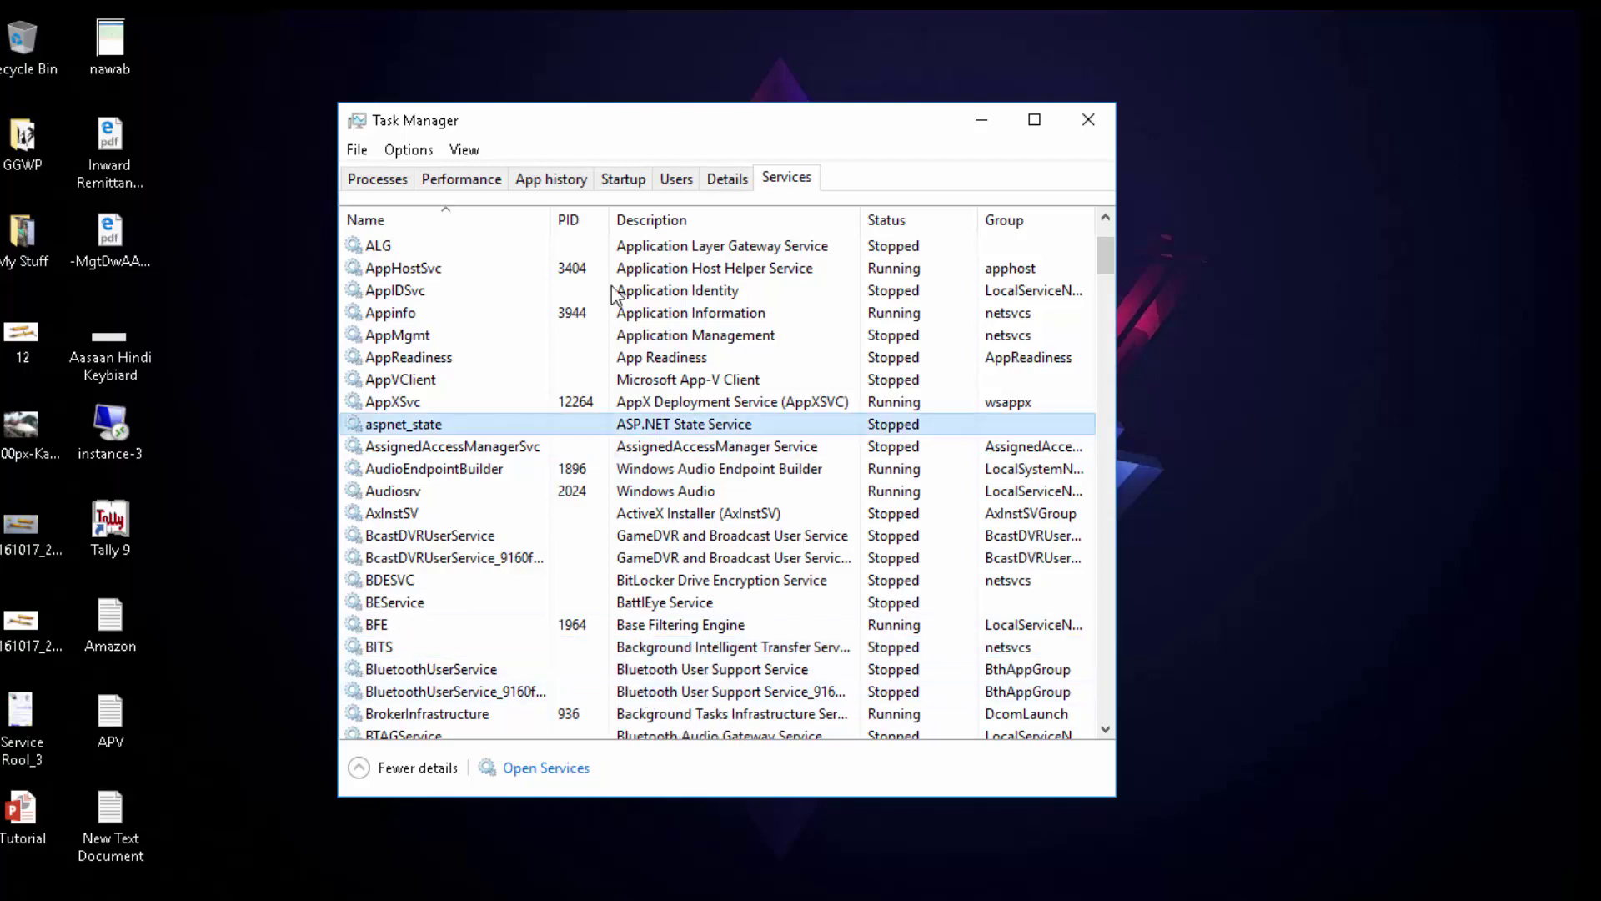
Sort the services by name in descending order, locate wuauserv (Windows Update) and open the full Services console from it.
{"action": "left_click", "coordinate": [475, 222]}
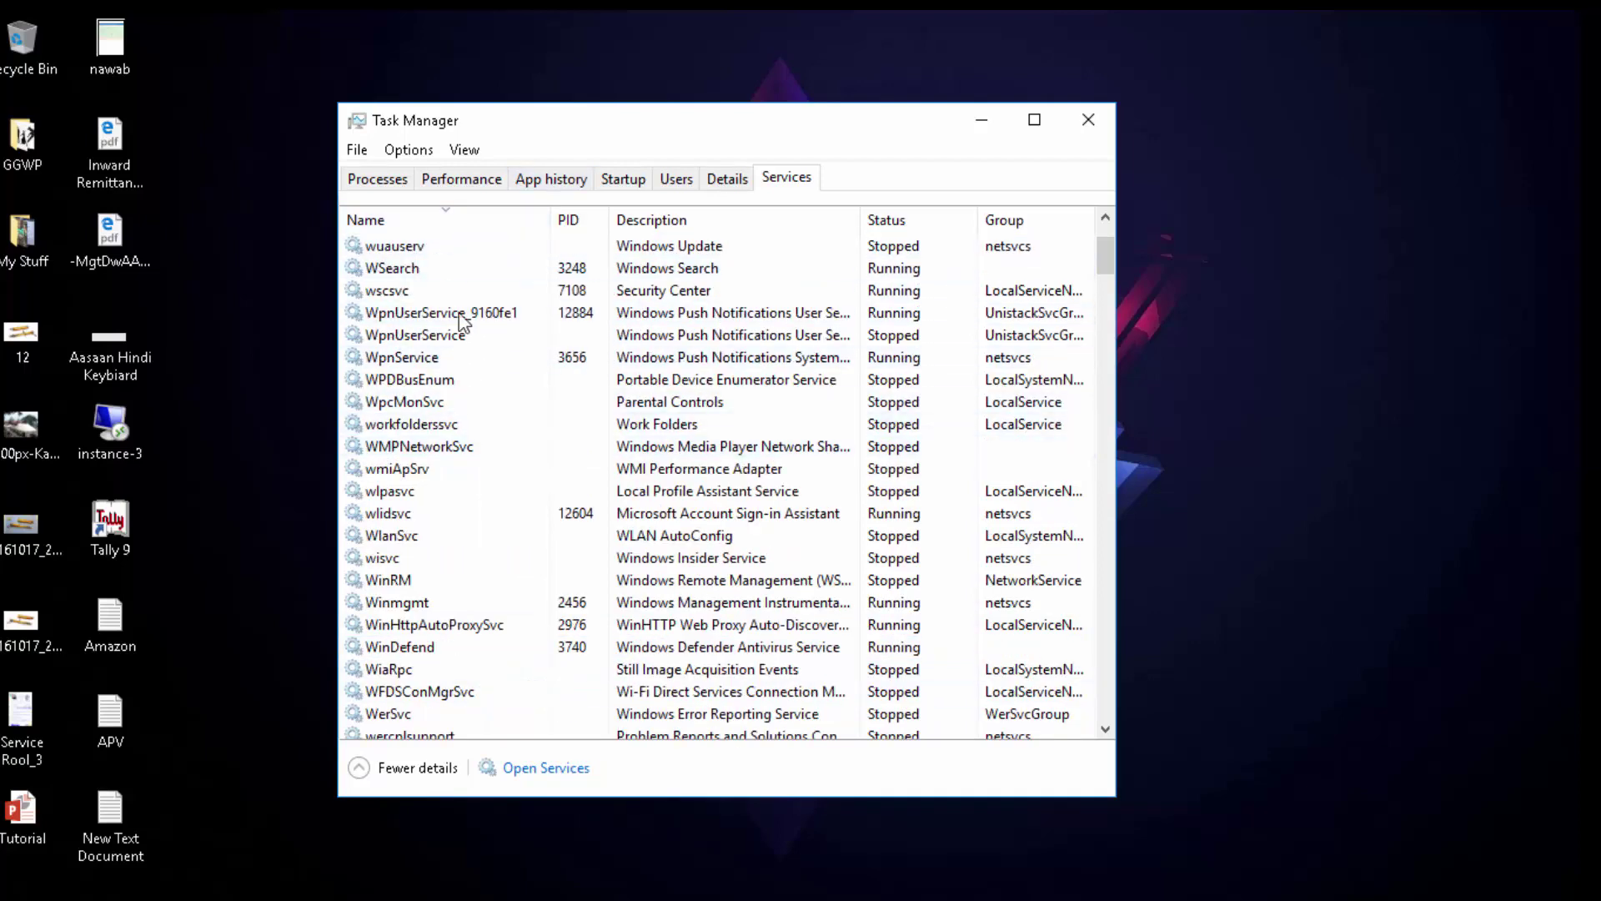
{"action": "scroll", "coordinate": [408, 291], "scroll_direction": "up", "scroll_amount": 2}
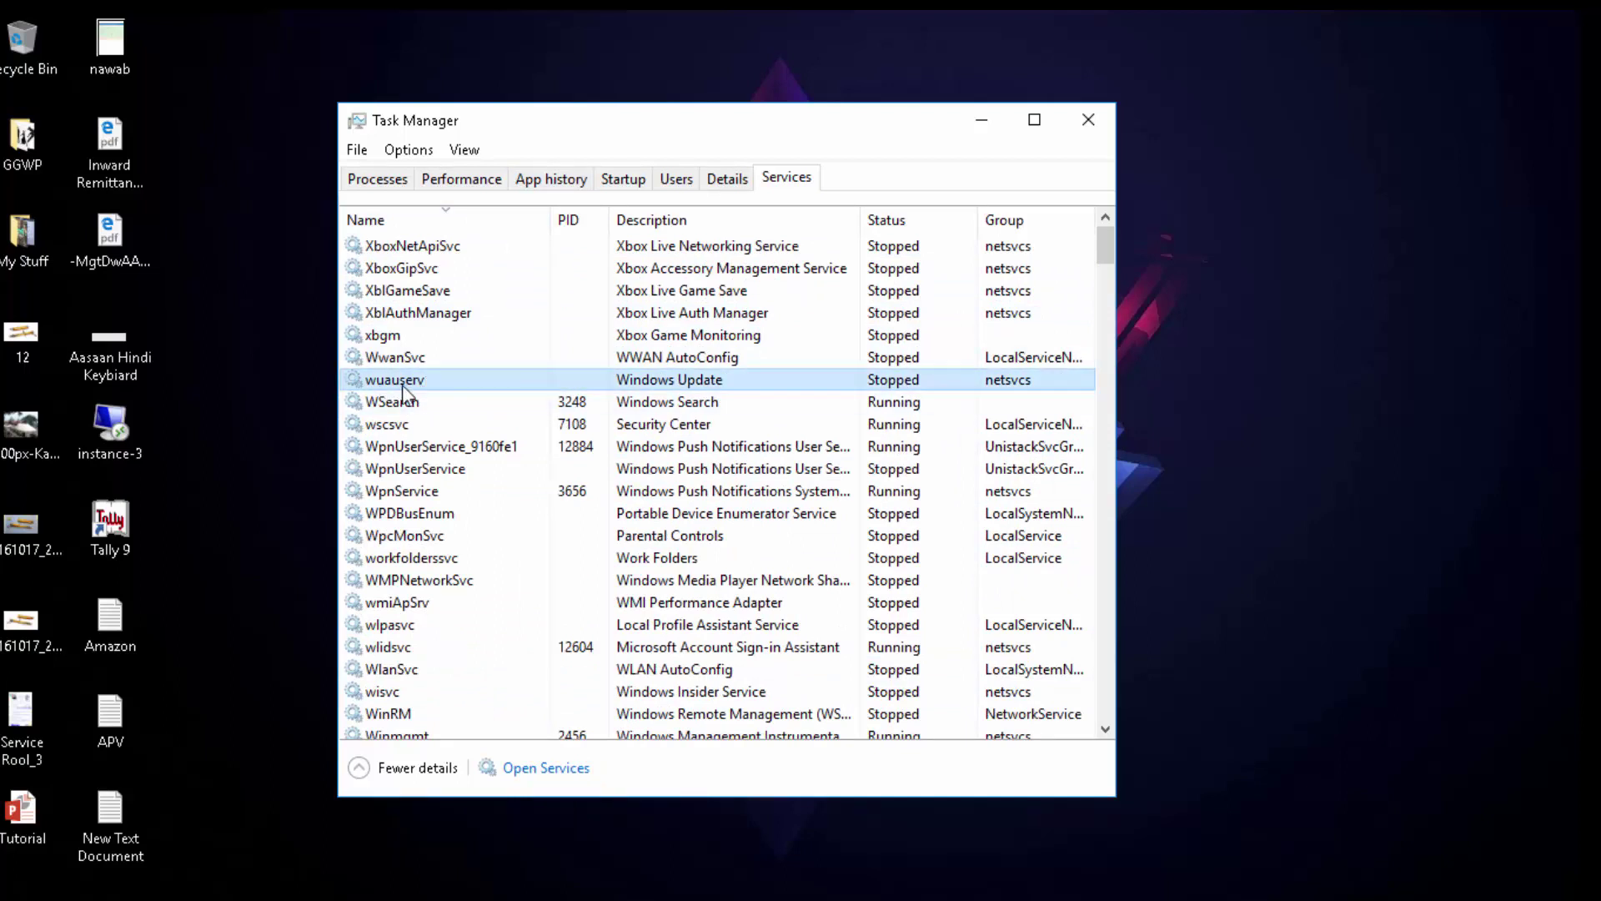
{"action": "right_click", "coordinate": [768, 388]}
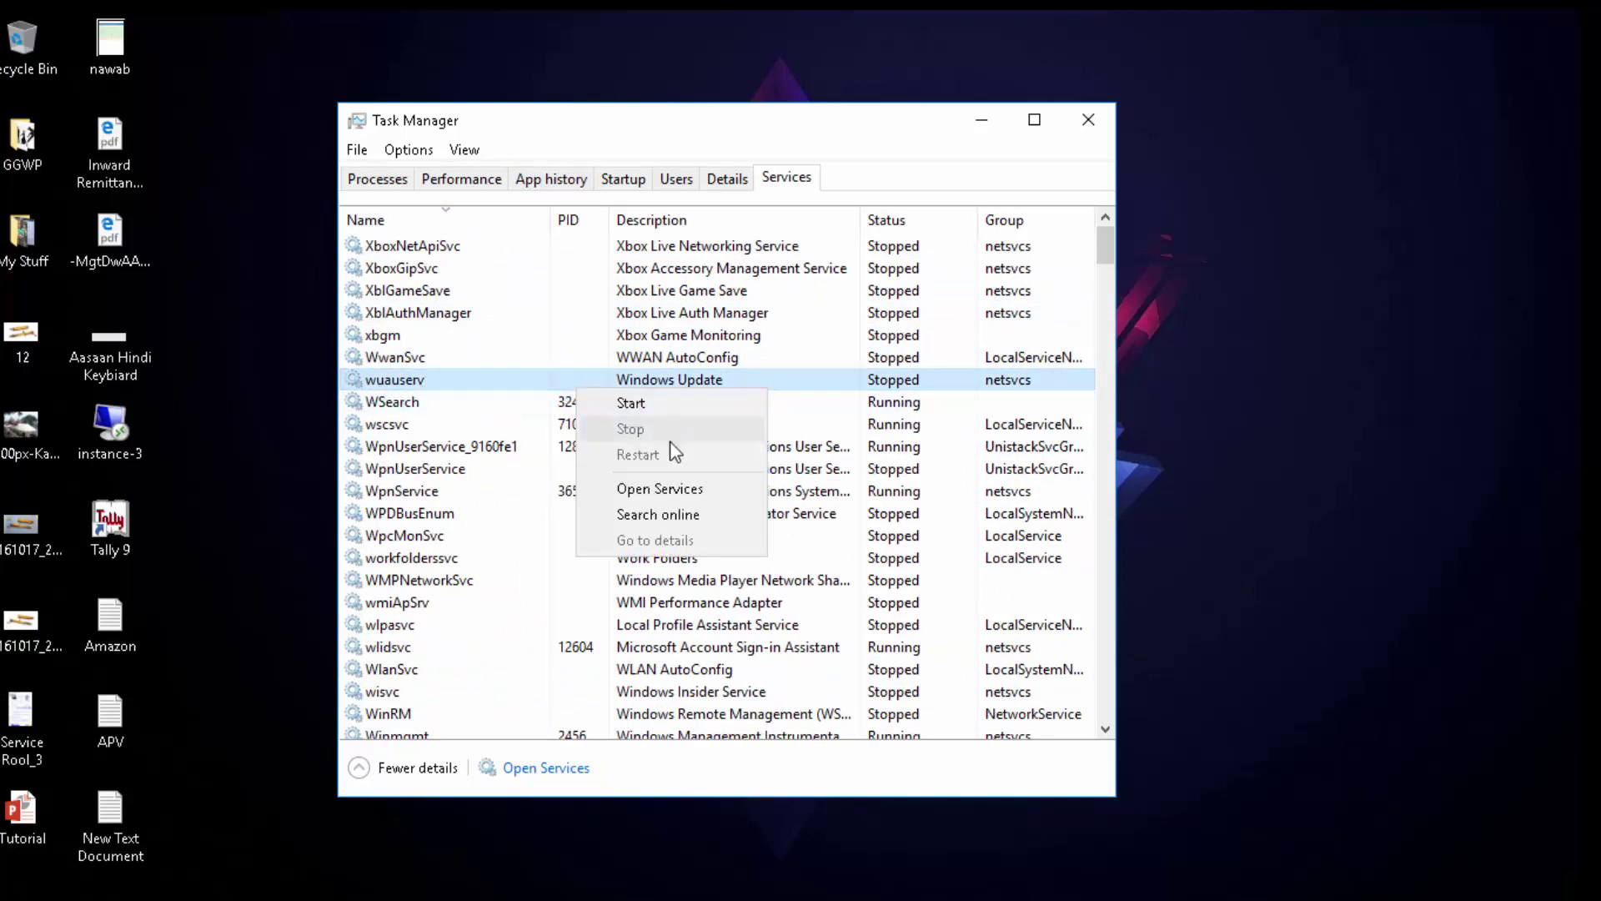
{"action": "left_click", "coordinate": [669, 491]}
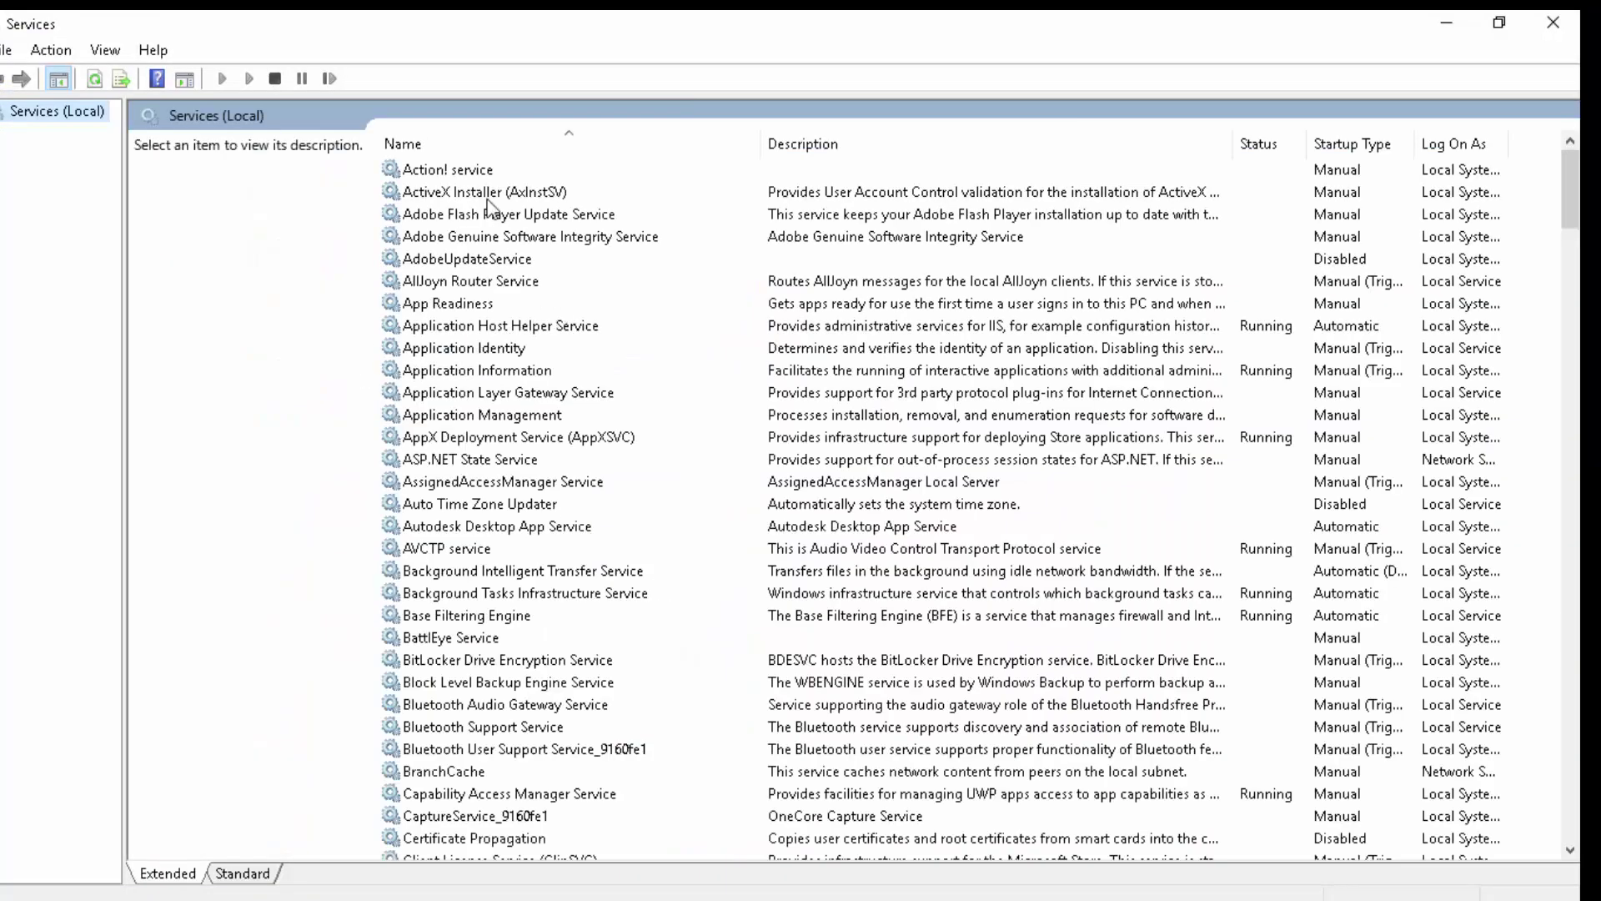
Sort the Services console by name in descending order and look through the Windows services with their status and startup type.
{"action": "left_click", "coordinate": [584, 143]}
{"action": "type", "text": "work"}
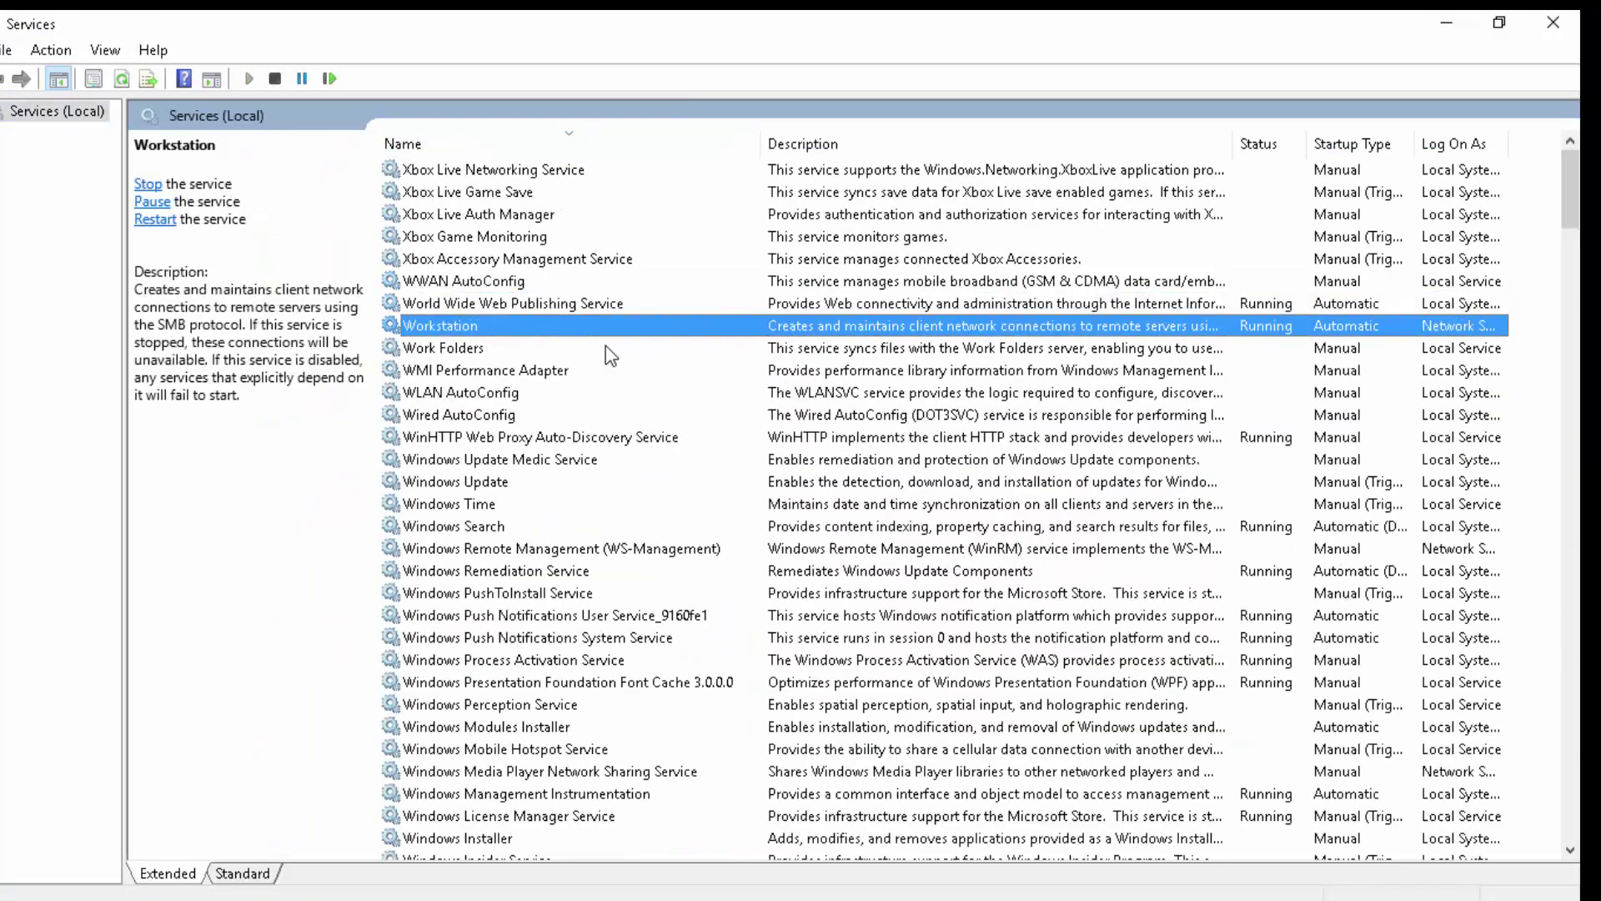
{"action": "key", "text": "Down"}
{"action": "key", "text": "Down"}
{"action": "key", "text": "Down"}
{"action": "key", "text": "Down"}
{"action": "key", "text": "Down"}
{"action": "key", "text": "Down"}
{"action": "key", "text": "Down"}
{"action": "key", "text": "Down"}
{"action": "key", "text": "Down"}
{"action": "key", "text": "Down"}
{"action": "scroll", "coordinate": [577, 726], "scroll_direction": "down", "scroll_amount": 1}
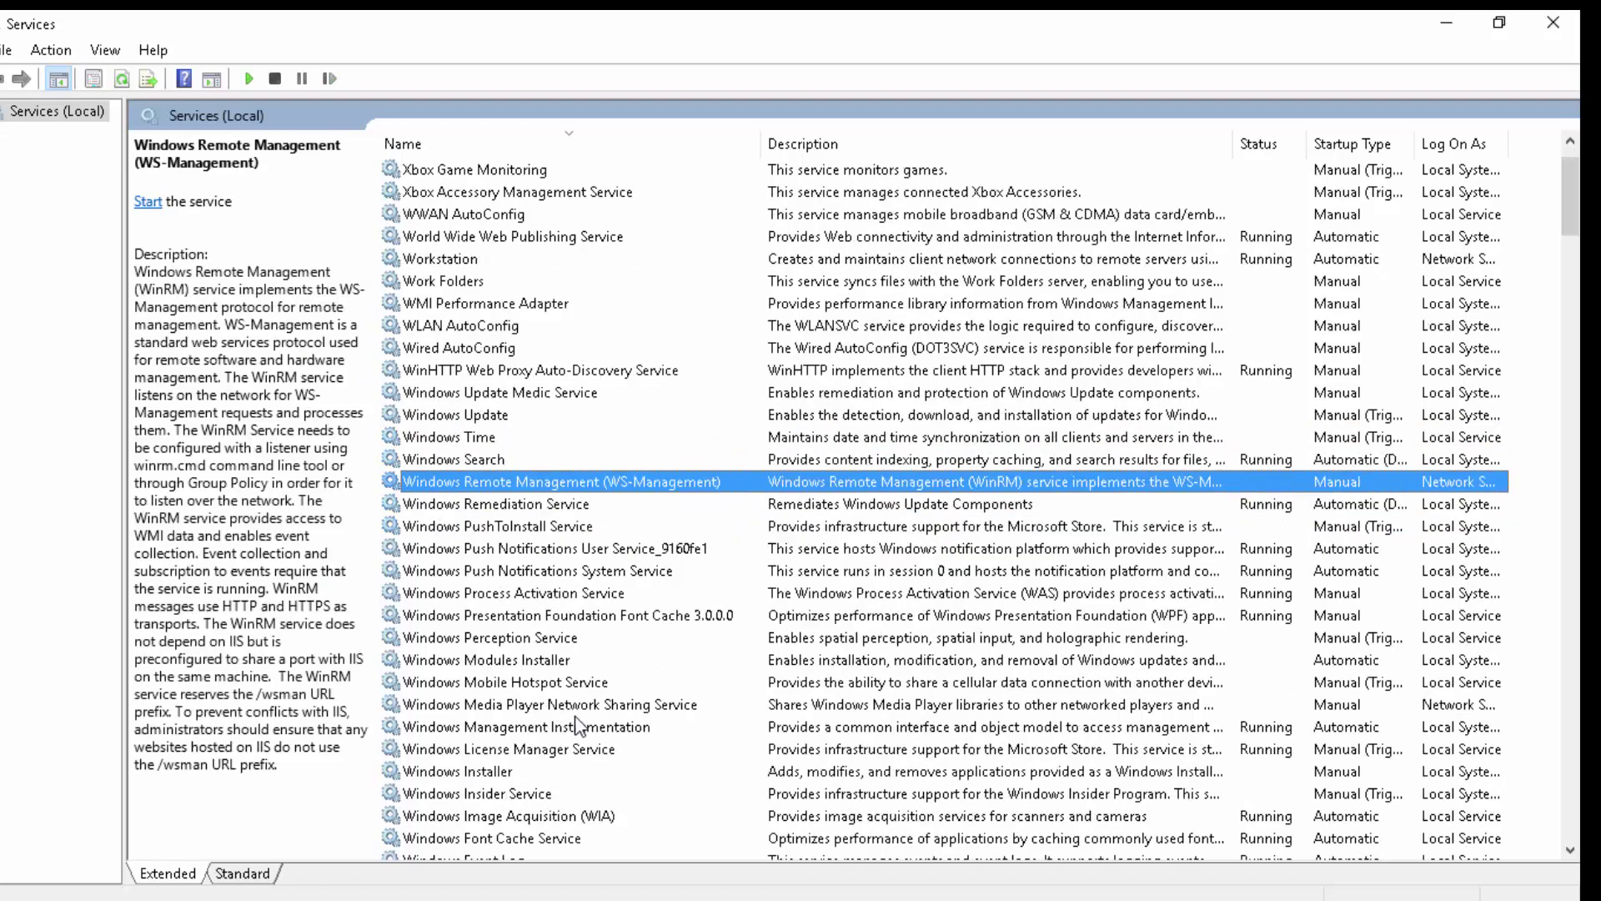
{"action": "scroll", "coordinate": [521, 813], "scroll_direction": "down", "scroll_amount": 2}
{"action": "scroll", "coordinate": [583, 688], "scroll_direction": "down", "scroll_amount": 4}
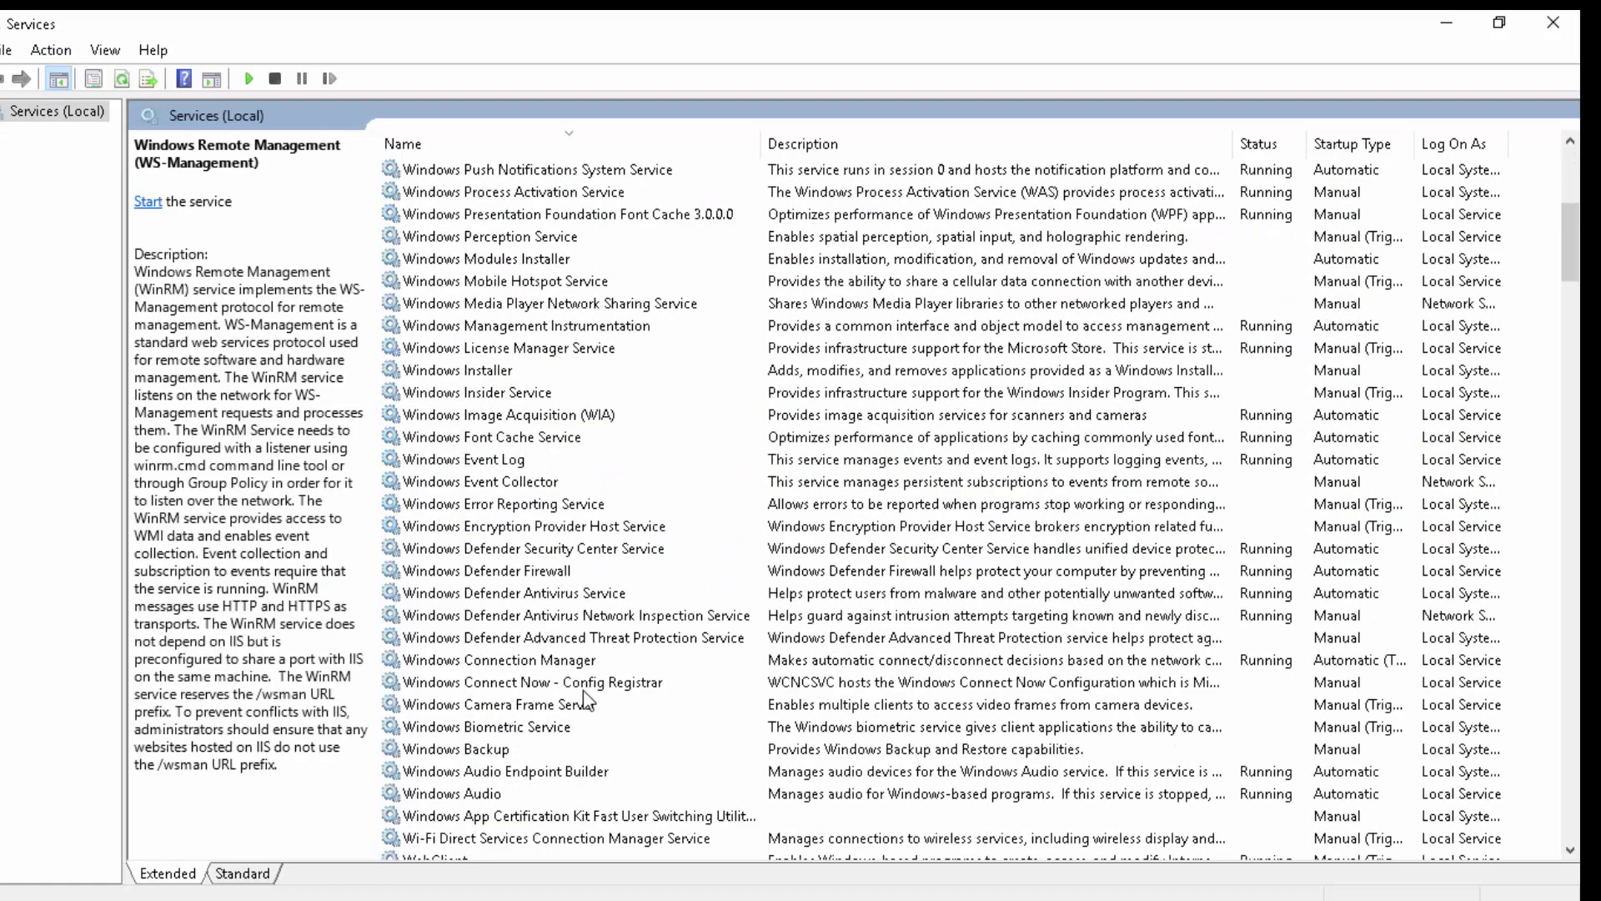
{"action": "scroll", "coordinate": [511, 788], "scroll_direction": "down", "scroll_amount": 8}
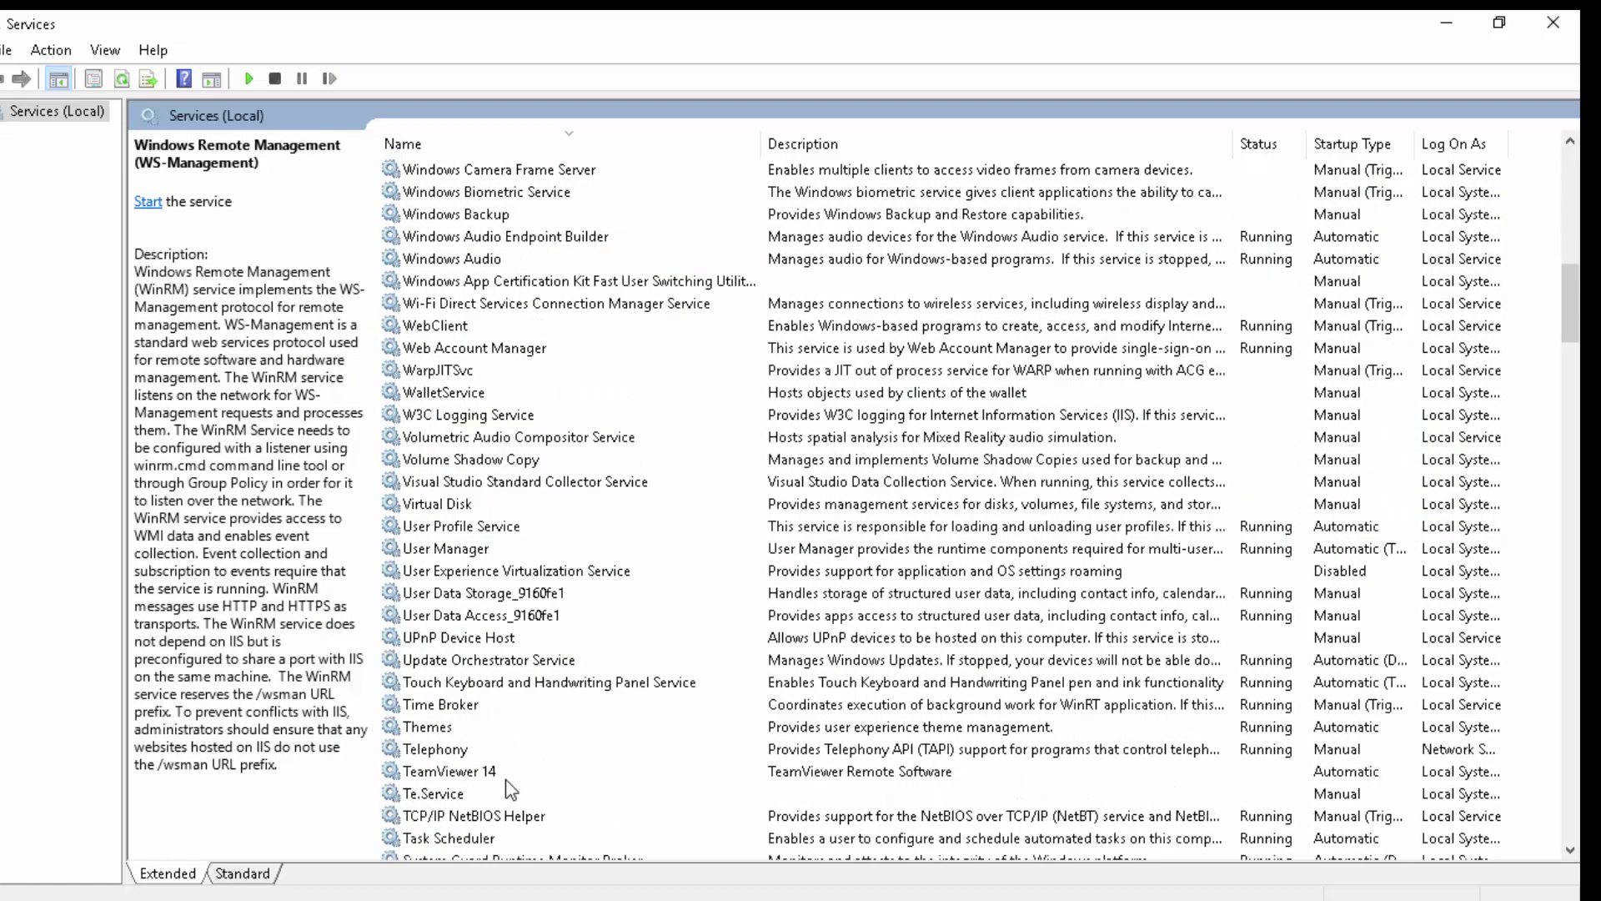
{"action": "scroll", "coordinate": [511, 788], "scroll_direction": "up", "scroll_amount": 7}
{"action": "scroll", "coordinate": [511, 788], "scroll_direction": "up", "scroll_amount": 8}
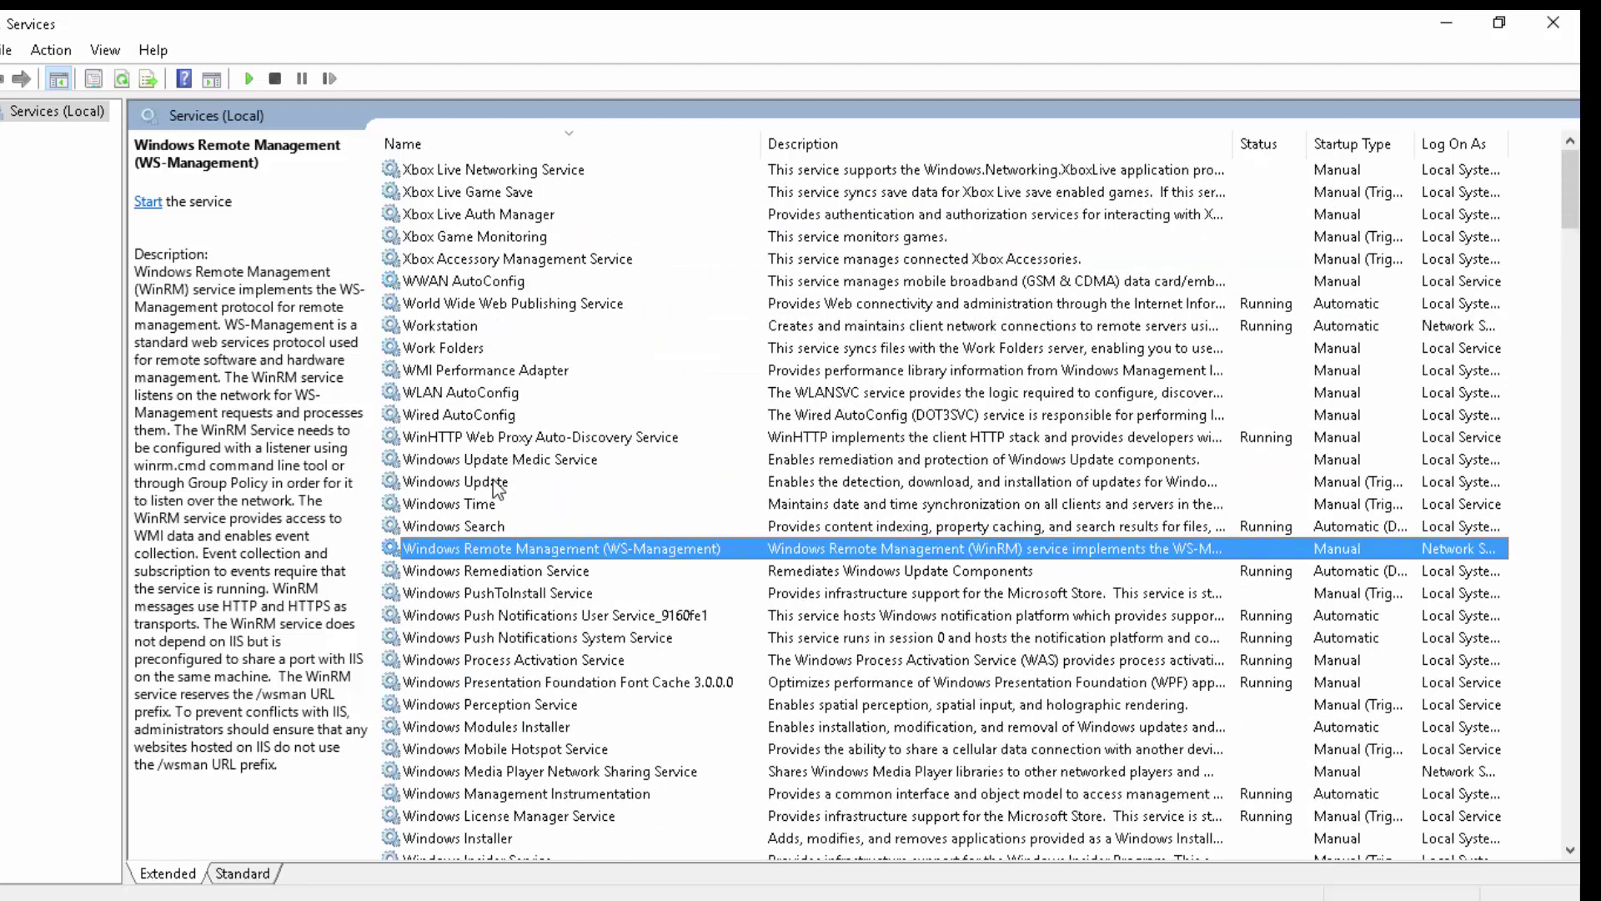
Set the Windows Update service's startup type to Manual in its properties and apply the setting.
{"action": "left_click", "coordinate": [498, 486]}
{"action": "right_click", "coordinate": [1307, 483]}
{"action": "right_click", "coordinate": [1185, 481]}
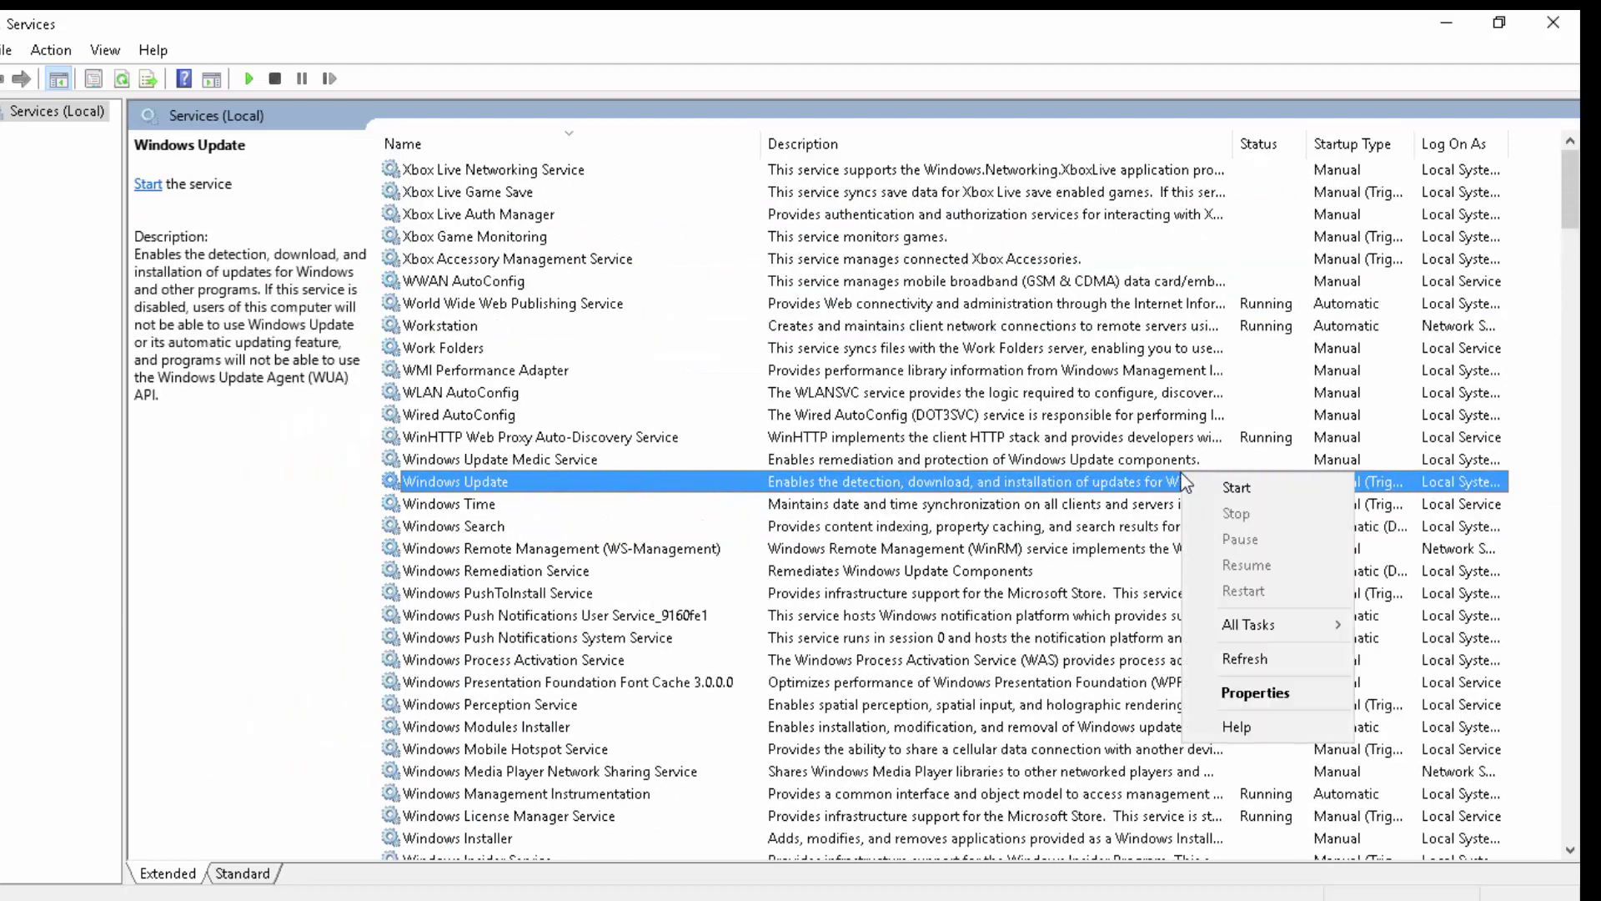
{"action": "left_click", "coordinate": [1239, 693]}
{"action": "left_click", "coordinate": [750, 444]}
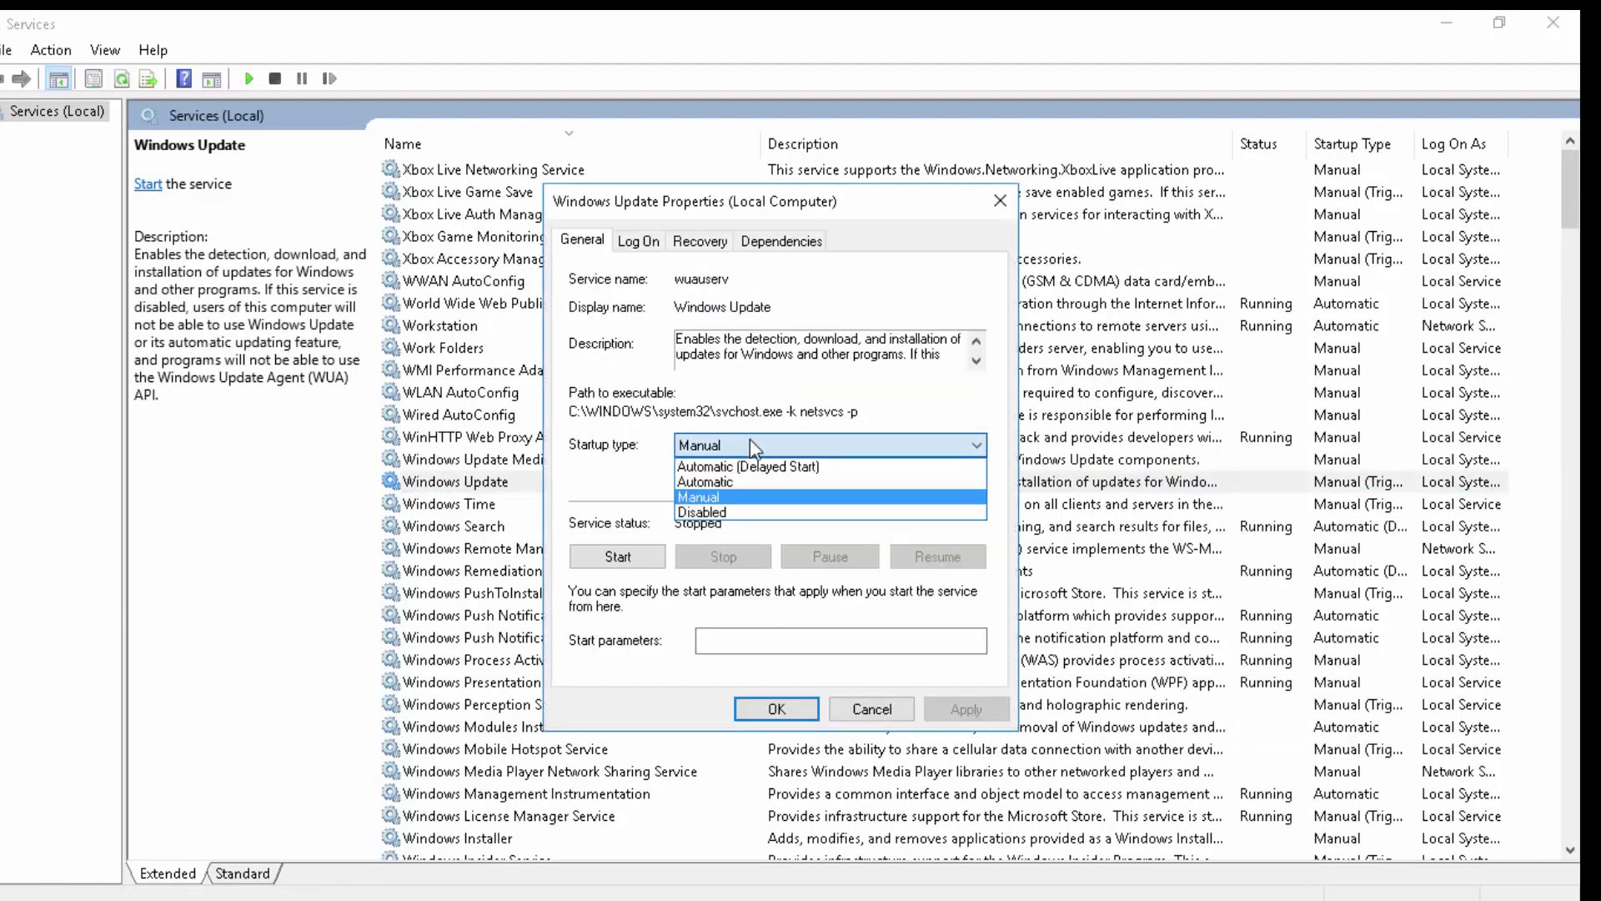
{"action": "left_click", "coordinate": [731, 497]}
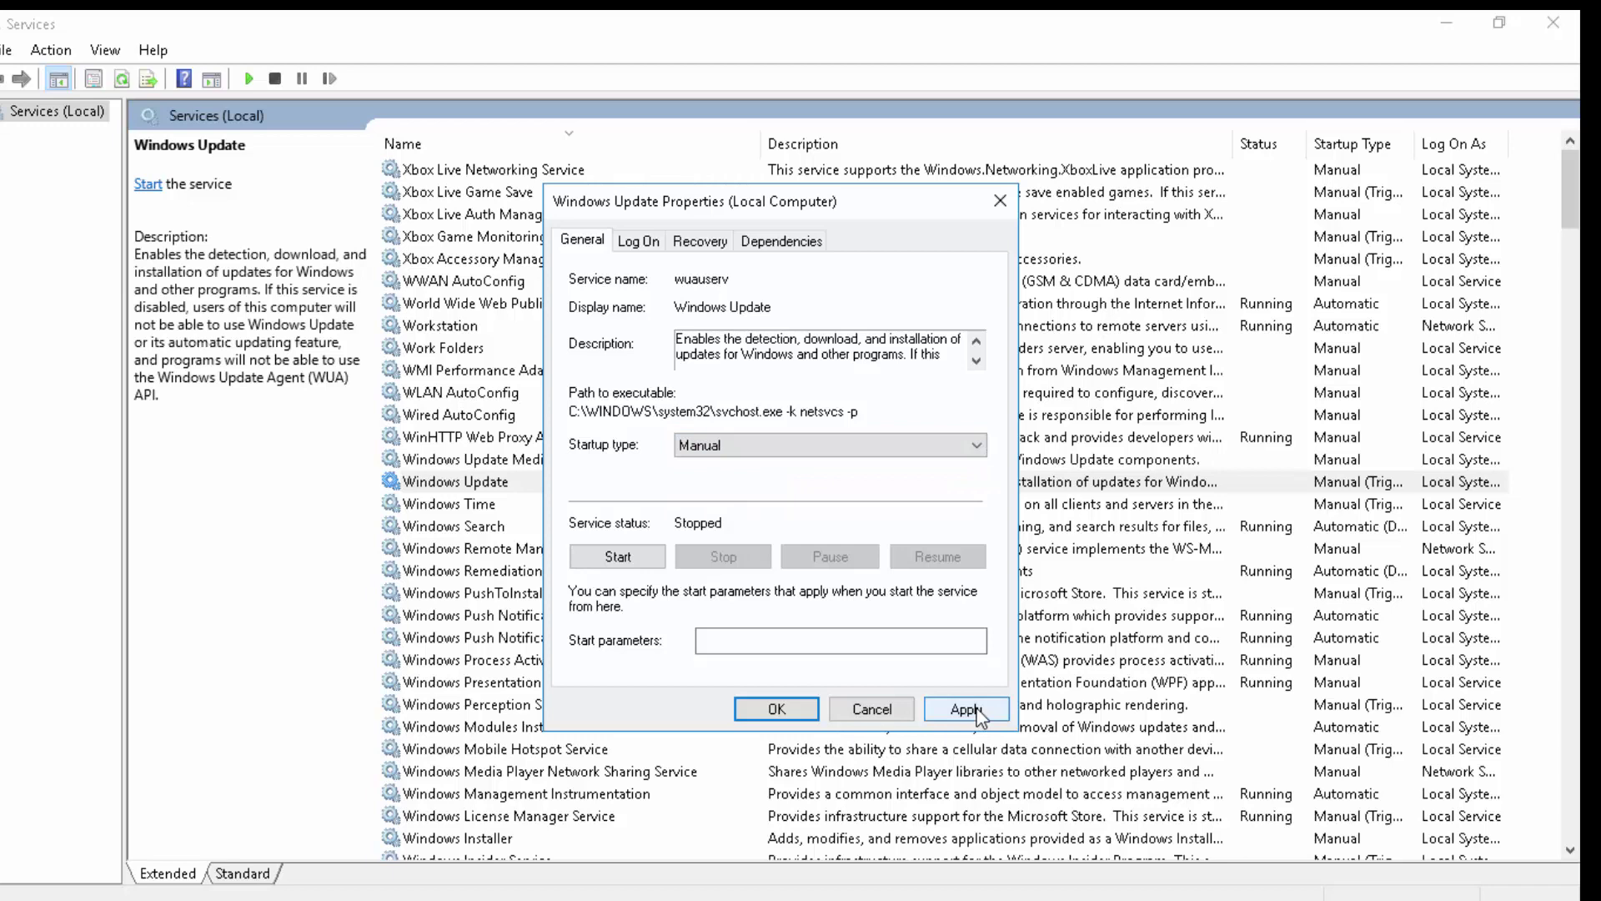
{"action": "left_click", "coordinate": [967, 709]}
{"action": "left_click", "coordinate": [776, 708]}
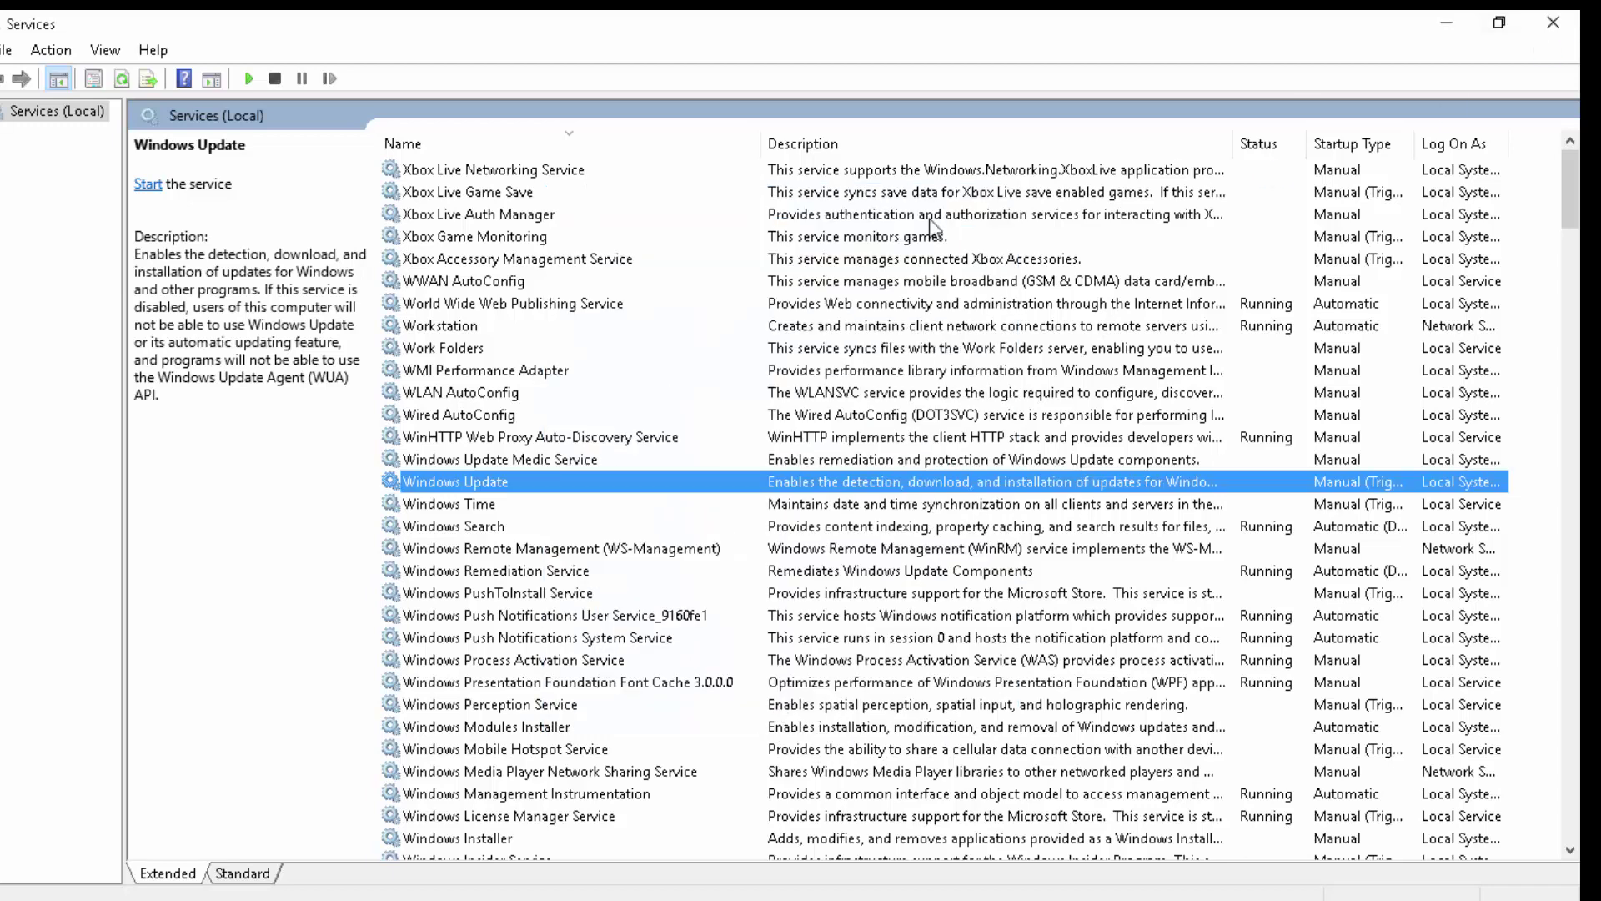
Close the Services console and Task Manager to return to the desktop.
{"action": "key", "text": "alt+F4"}
{"action": "left_click", "coordinate": [375, 177]}
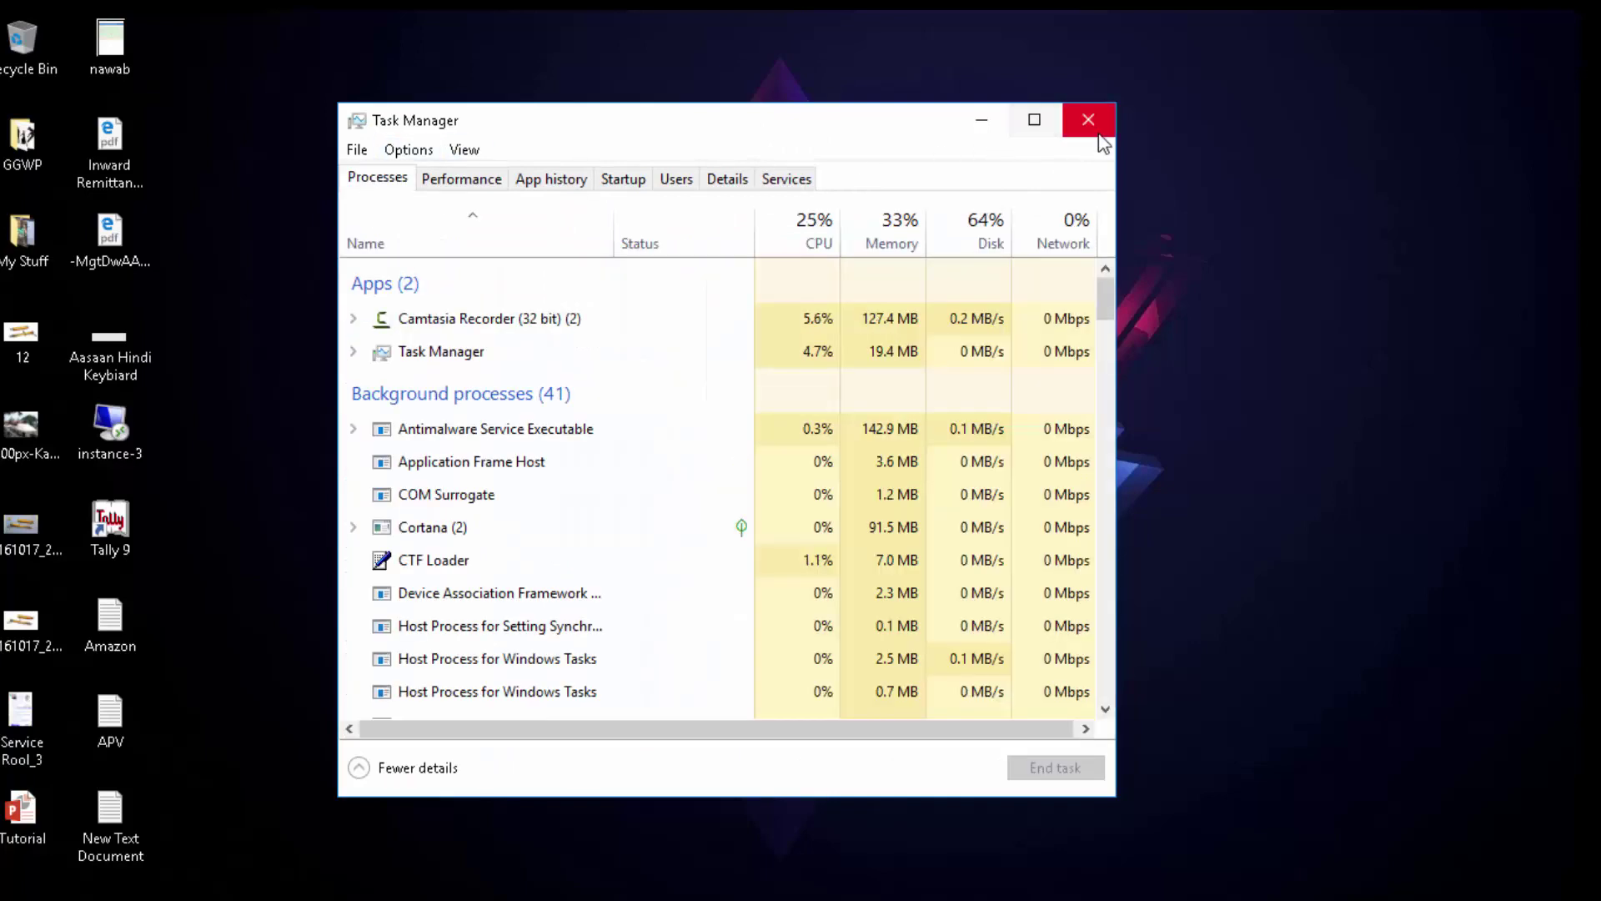
{"action": "left_click", "coordinate": [1097, 134]}
{"action": "right_click", "coordinate": [458, 278]}
{"action": "left_click", "coordinate": [679, 337]}
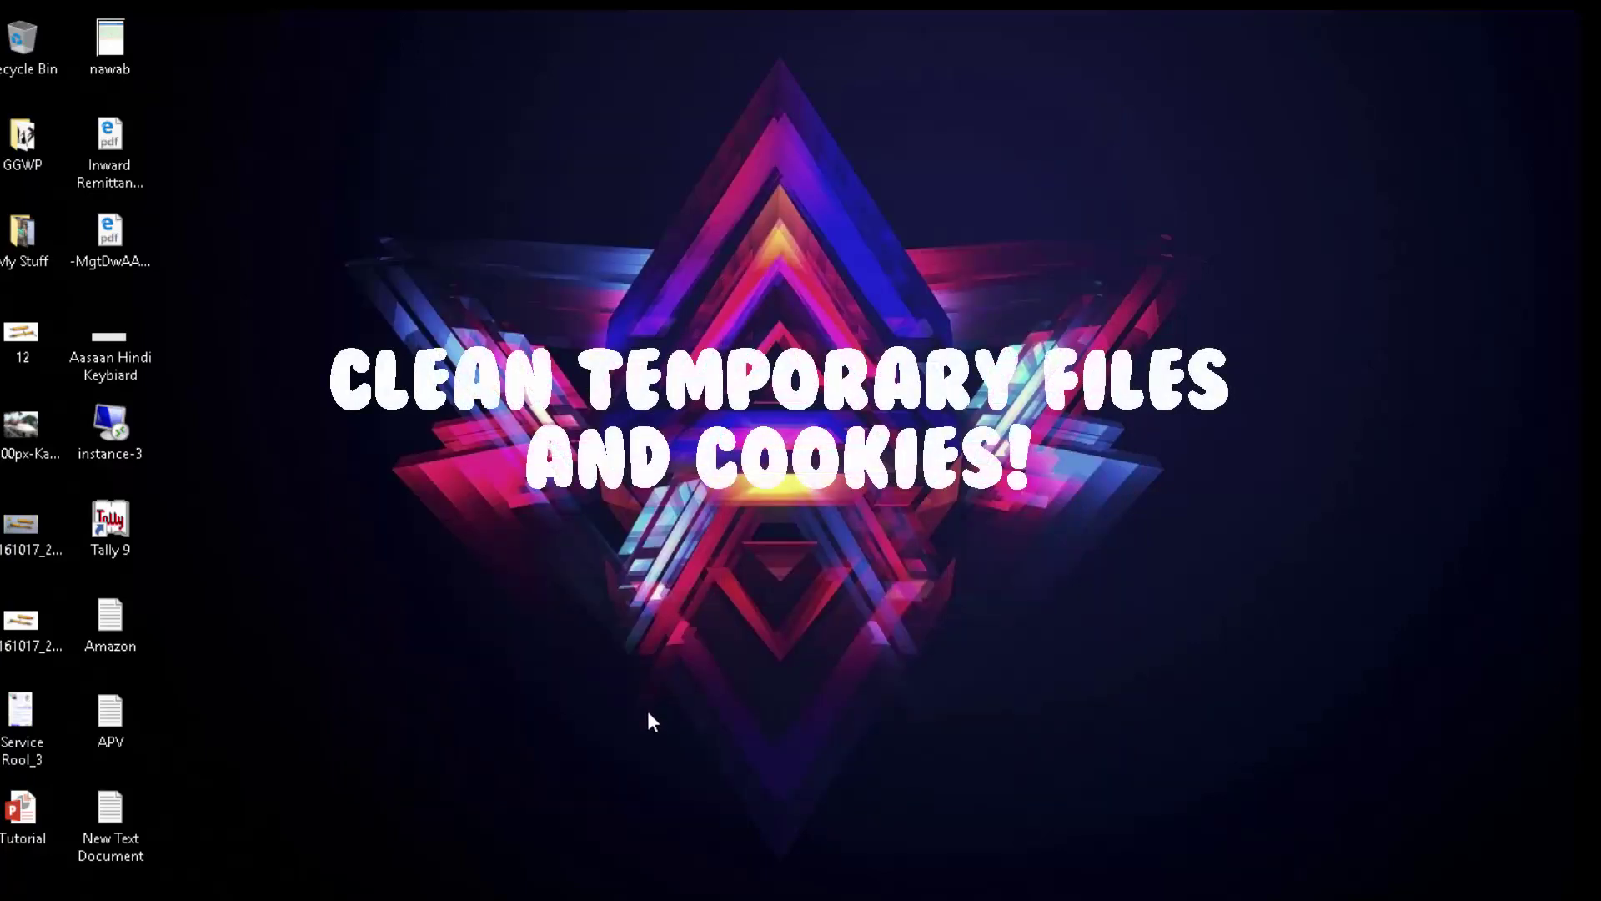
Run cleanmgr from the Run dialog's command history and choose the preselected drive to open Disk Cleanup for C:.
{"action": "key", "text": "super+r"}
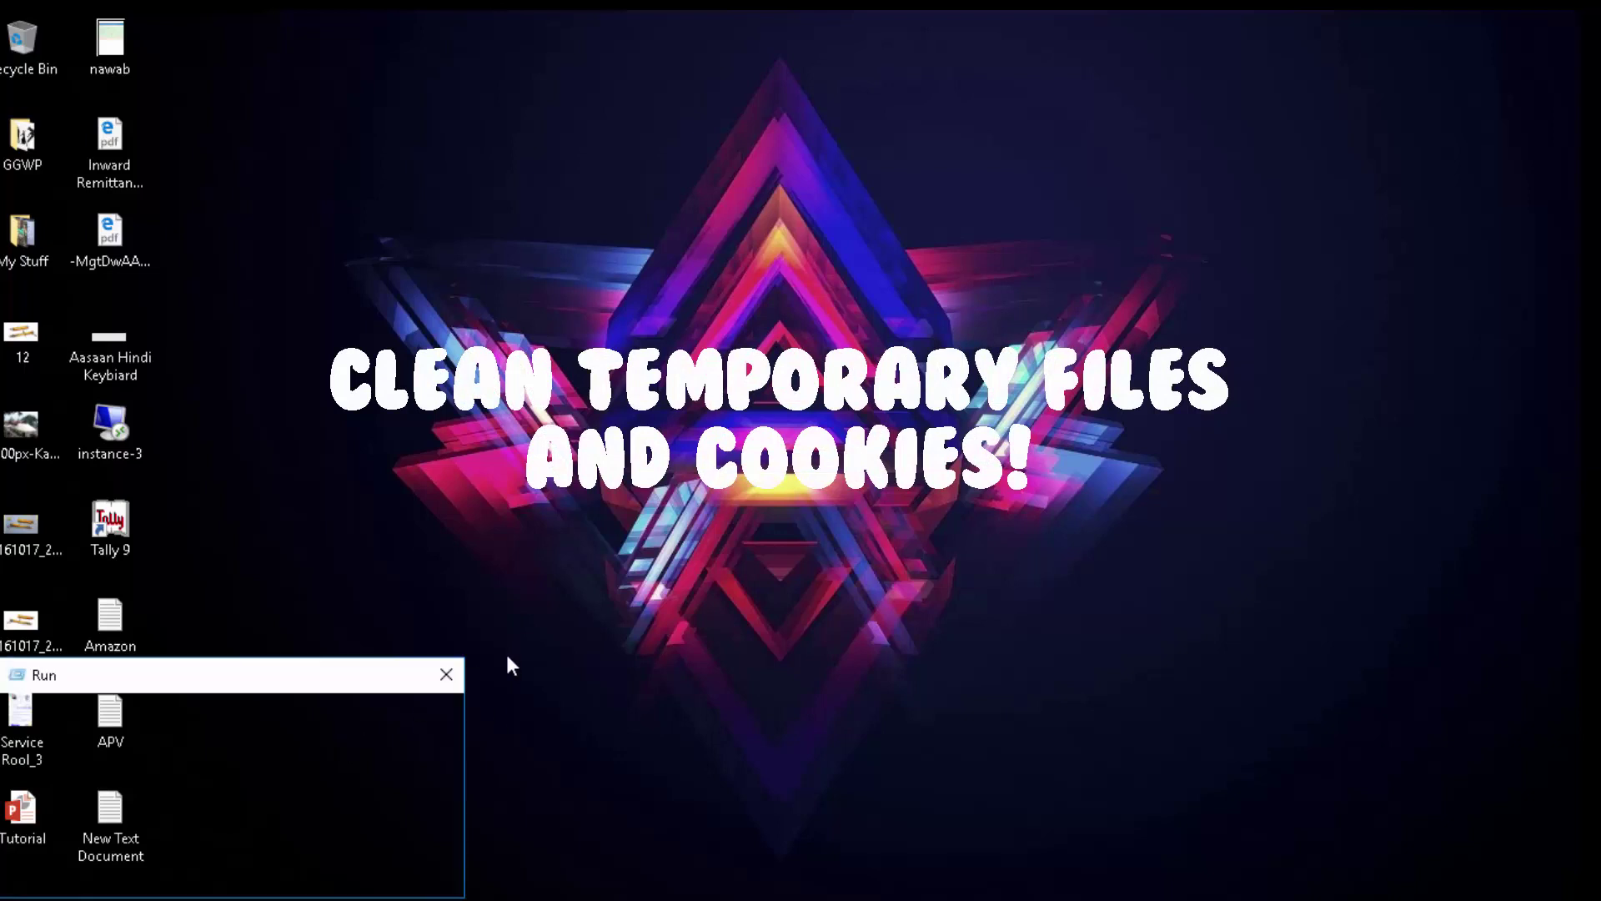
{"action": "type", "text": "prefetch"}
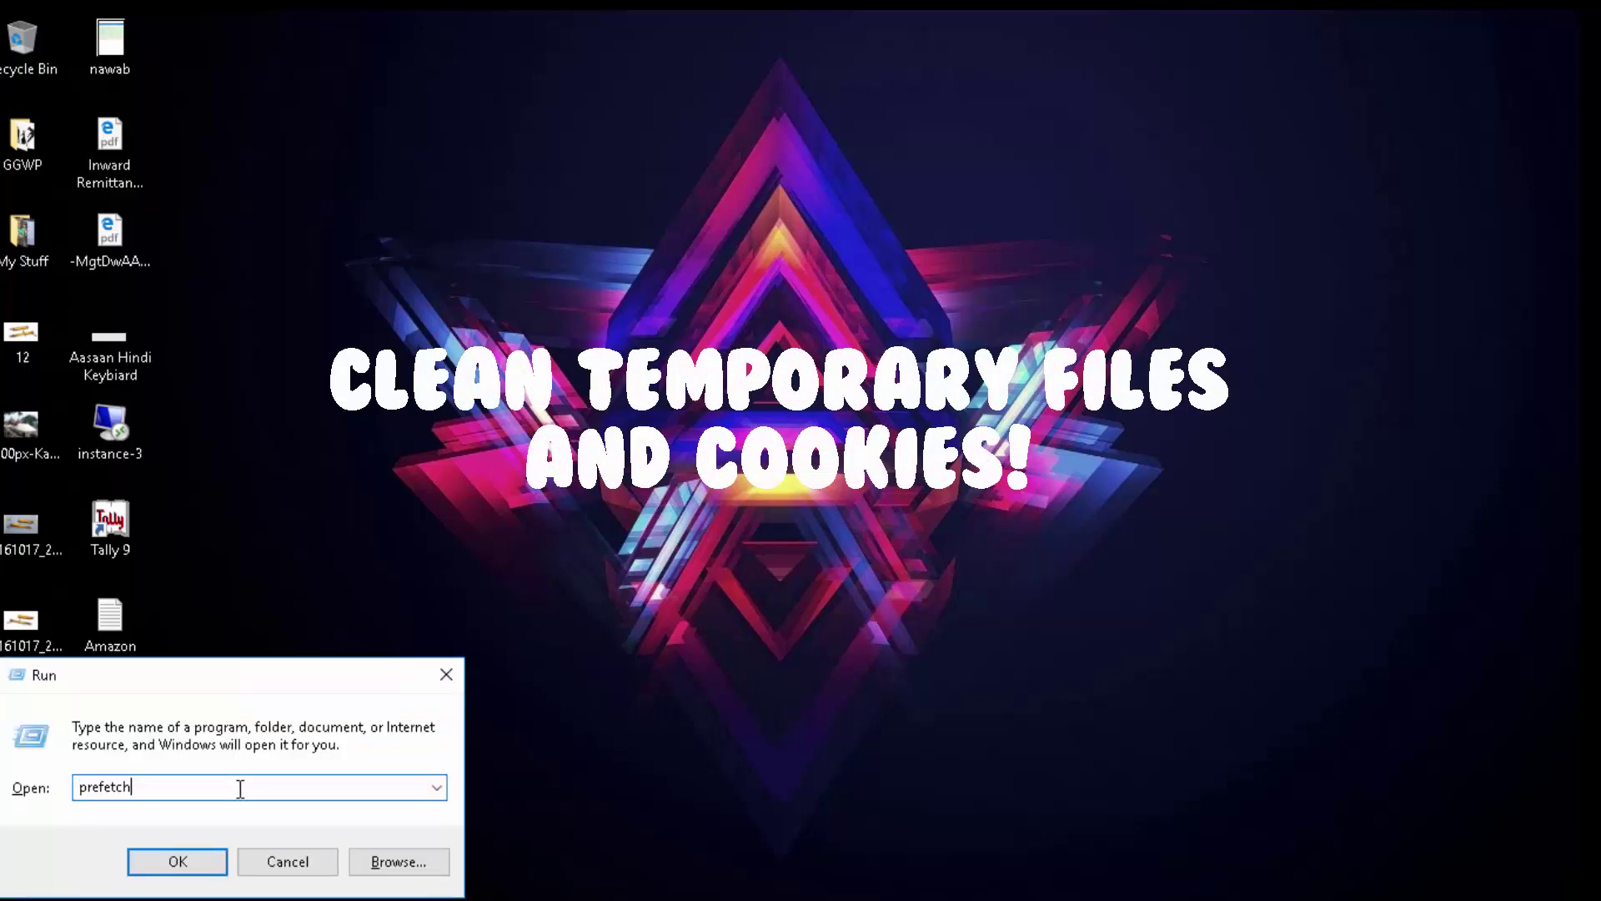
{"action": "left_click", "coordinate": [436, 788]}
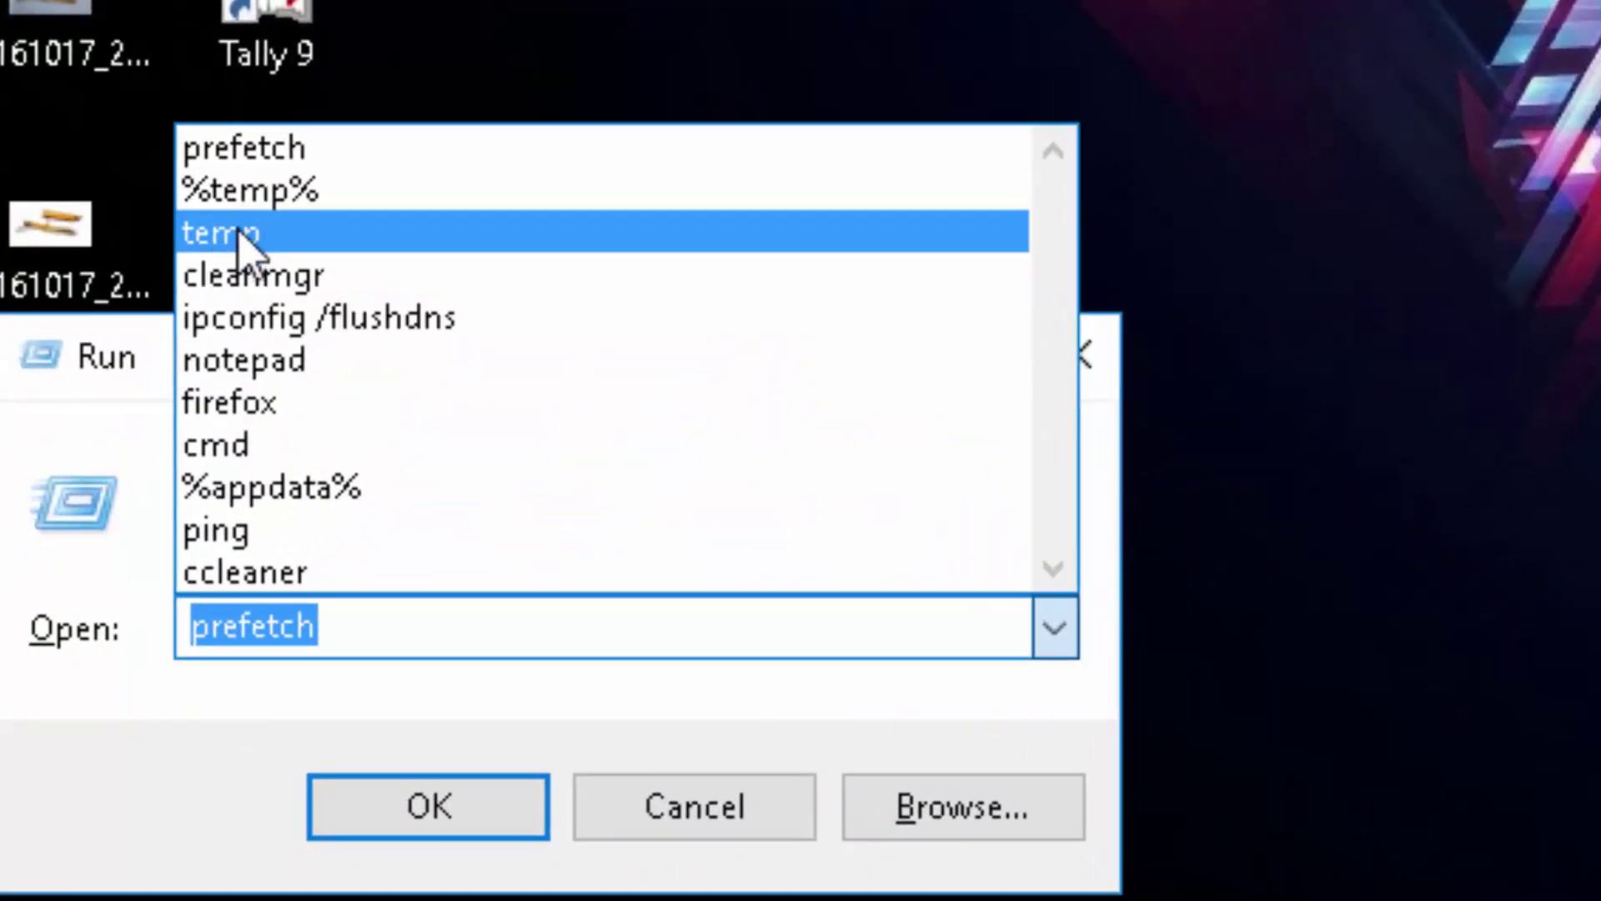
{"action": "left_click", "coordinate": [250, 275]}
{"action": "left_click", "coordinate": [450, 806]}
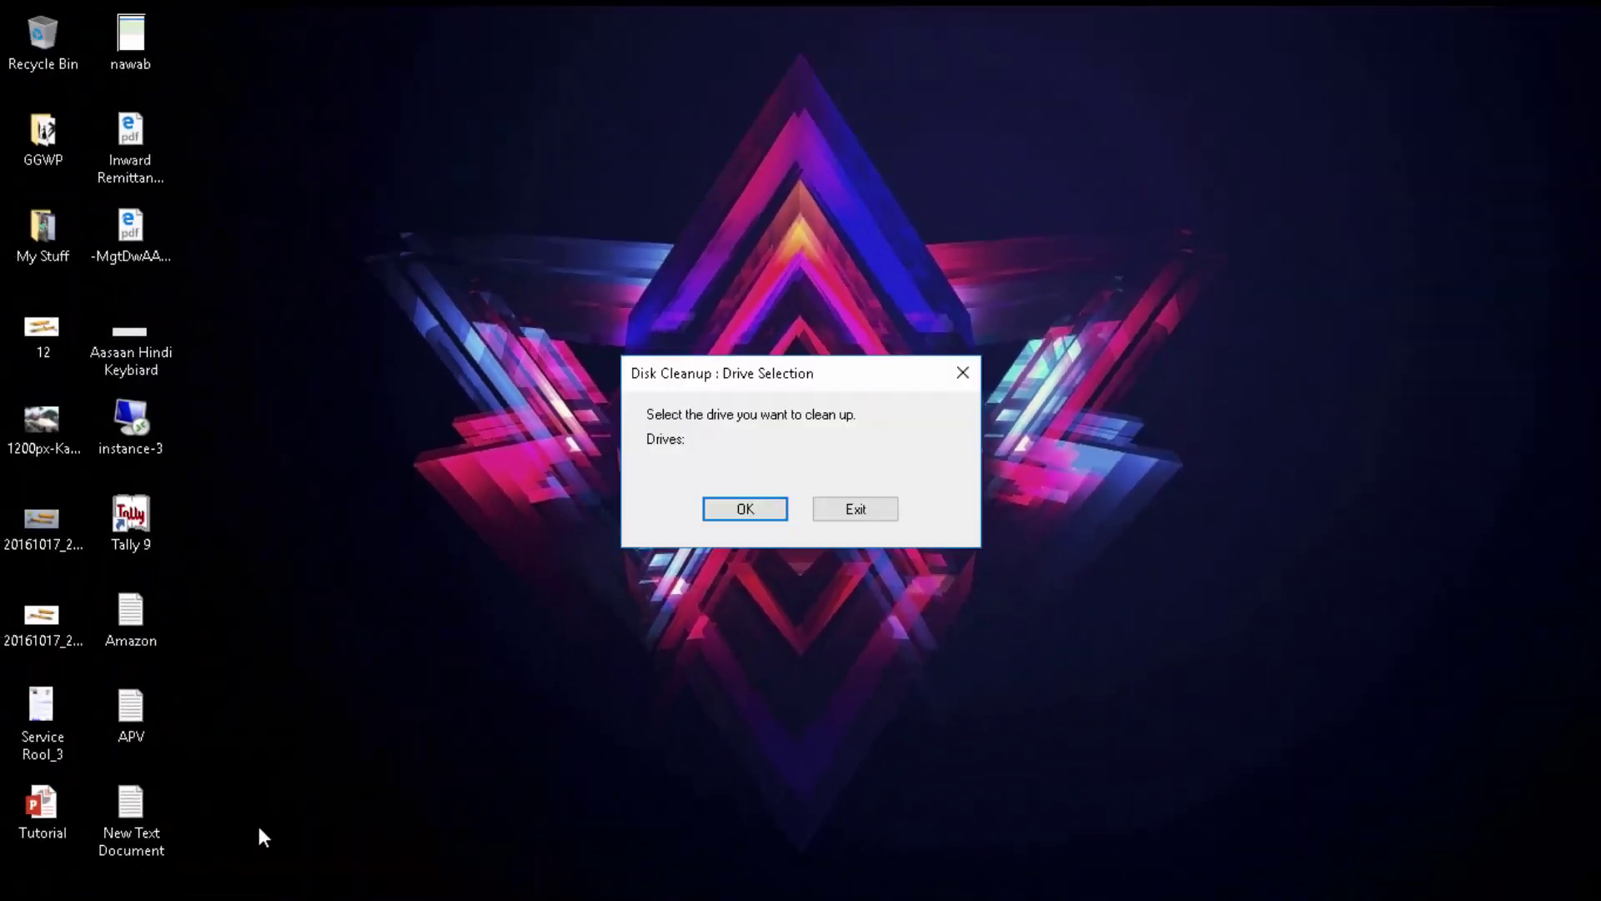
{"action": "left_click", "coordinate": [729, 503]}
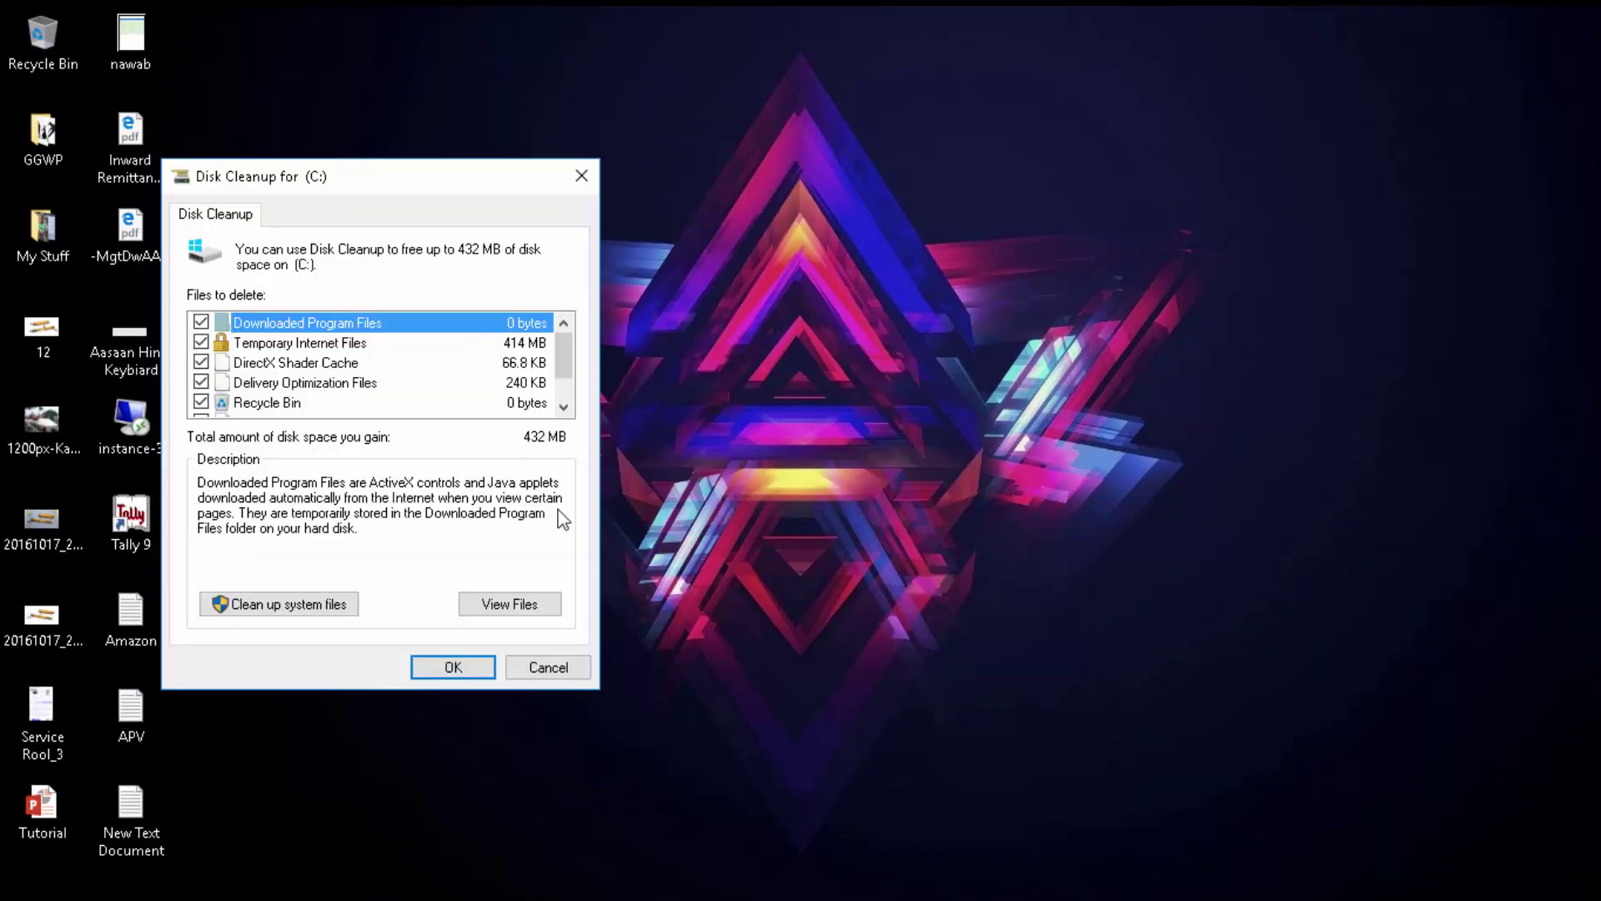
Delete the selected unnecessary files on drive C: with Disk Cleanup, confirm the deletion and refresh the desktop.
{"action": "left_click", "coordinate": [201, 342]}
{"action": "left_click", "coordinate": [464, 671]}
{"action": "left_click", "coordinate": [859, 479]}
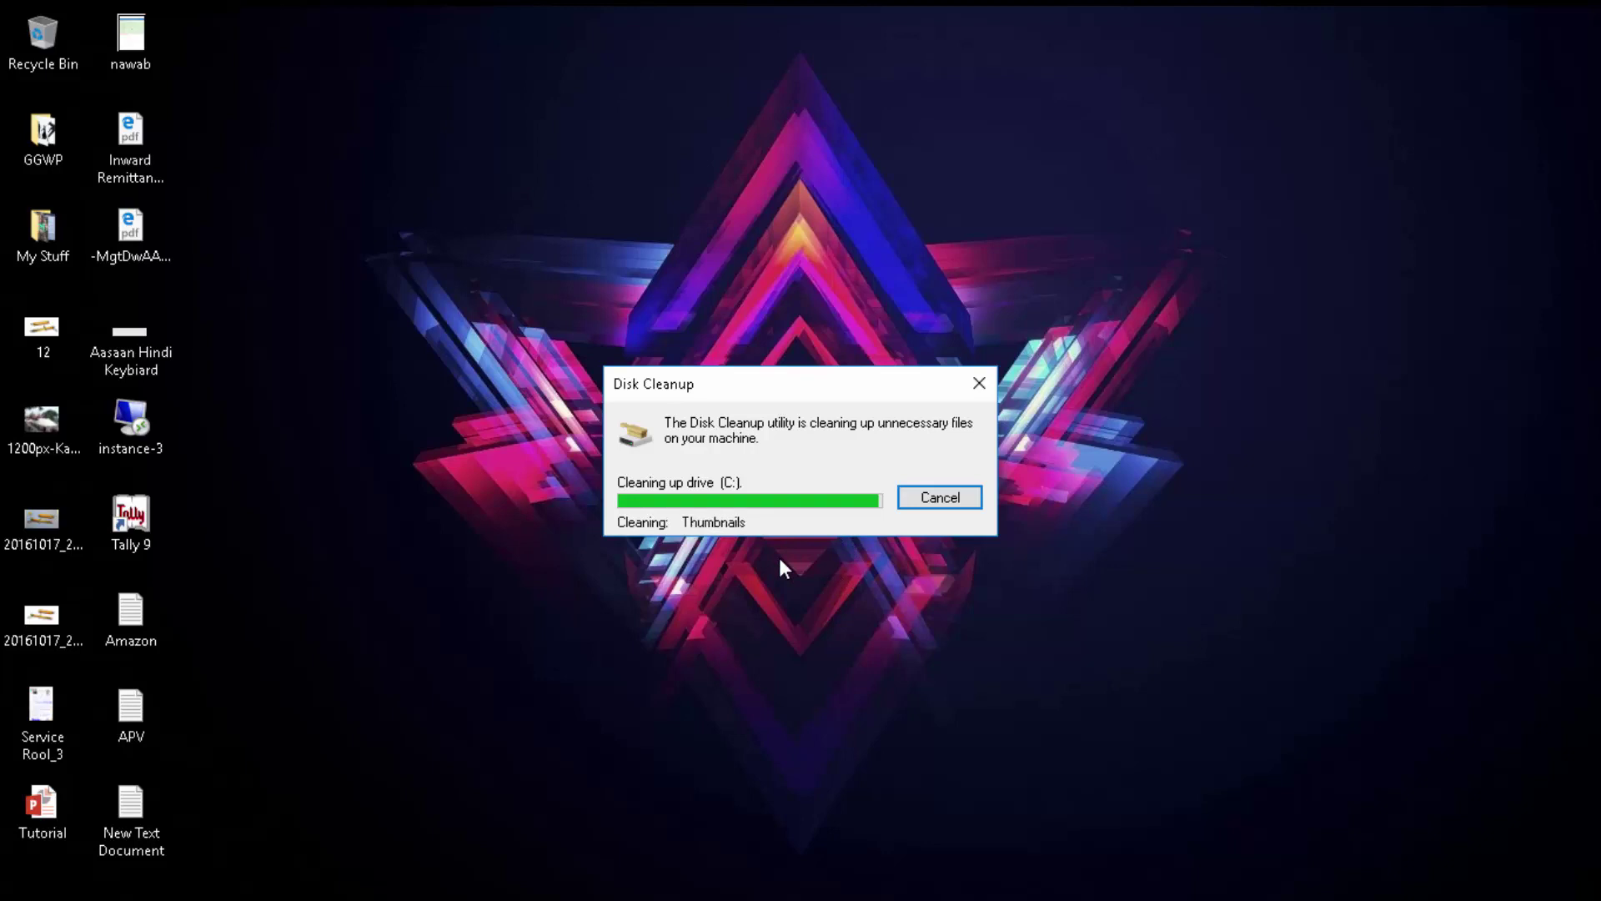
{"action": "right_click", "coordinate": [779, 426]}
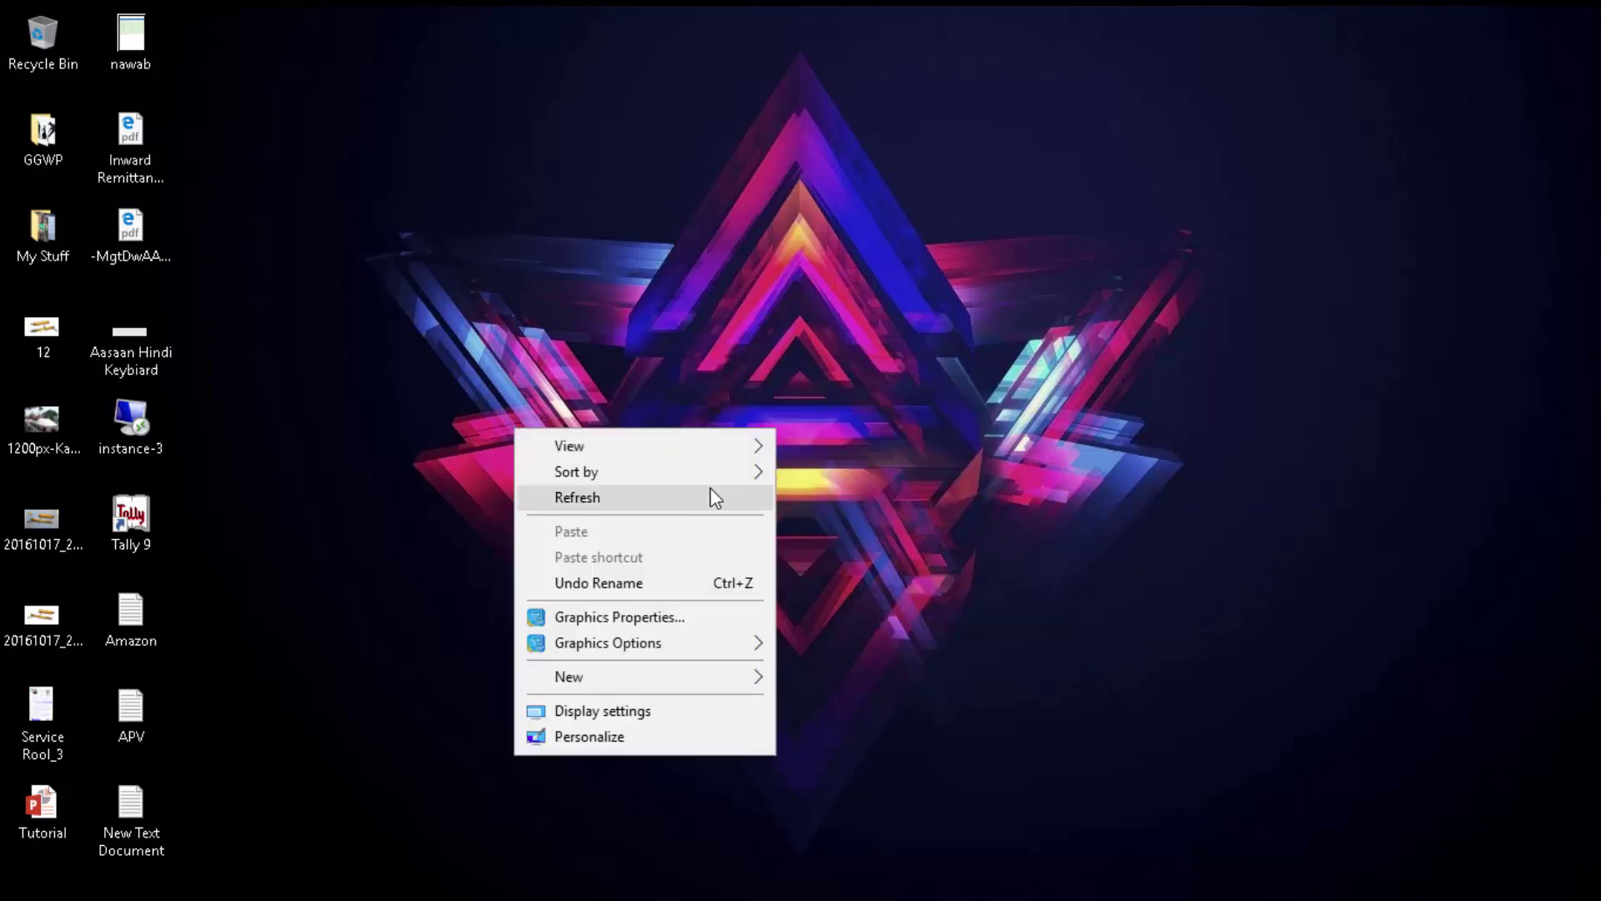
{"action": "left_click", "coordinate": [711, 493]}
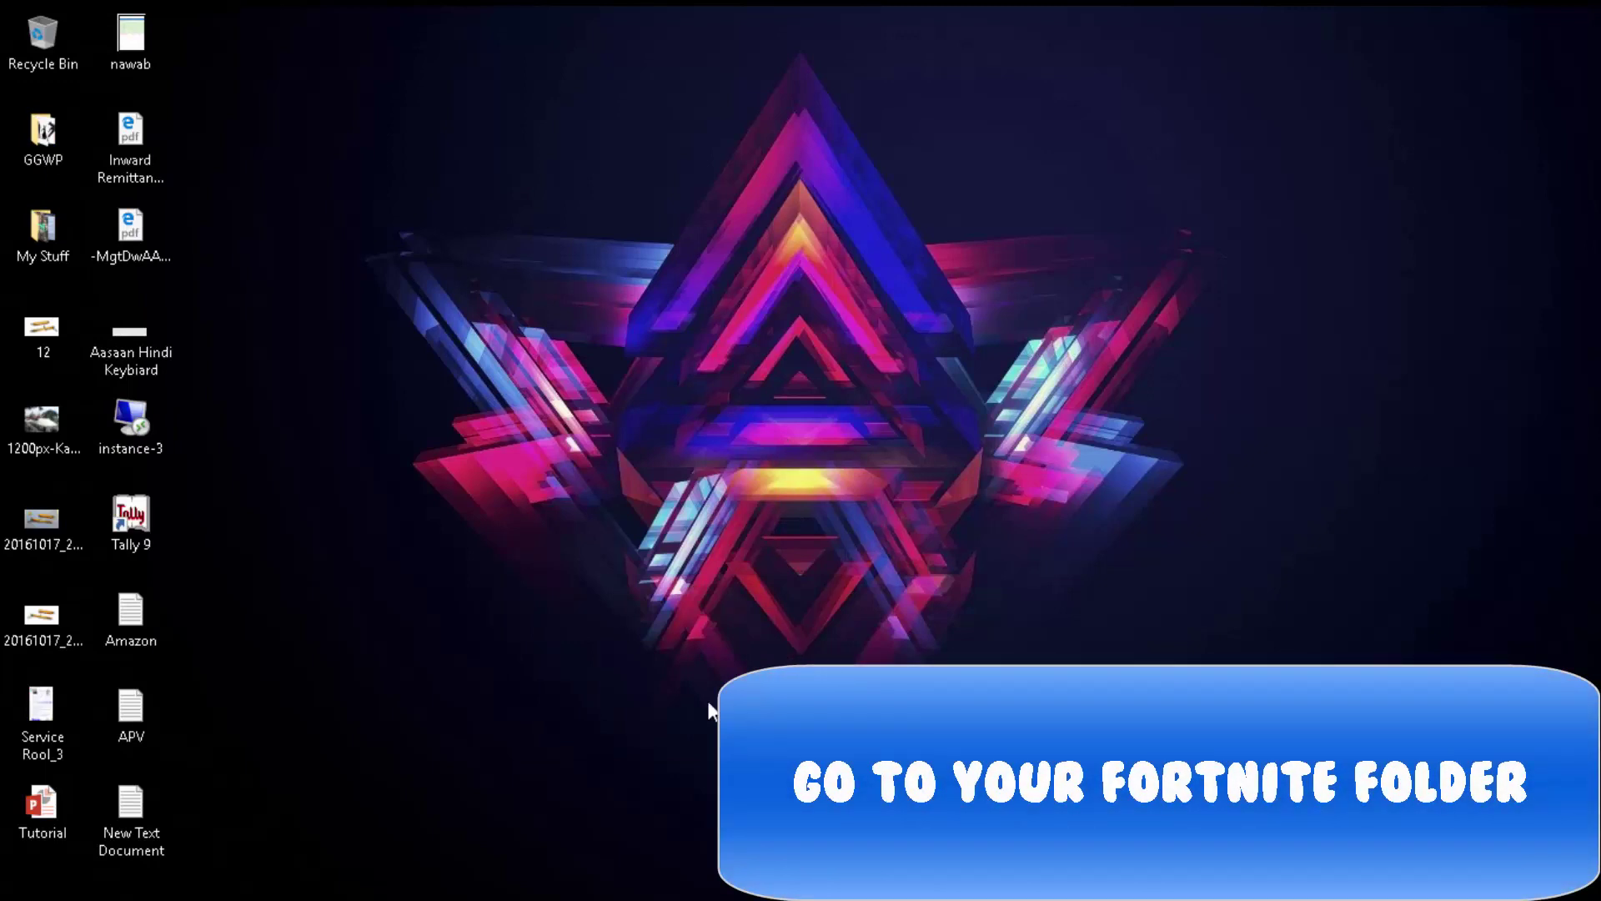
Open the Win64 folder on the Media (G:) drive under Fortnite, FortniteGame, Binaries in File Explorer.
{"action": "left_click", "coordinate": [492, 882]}
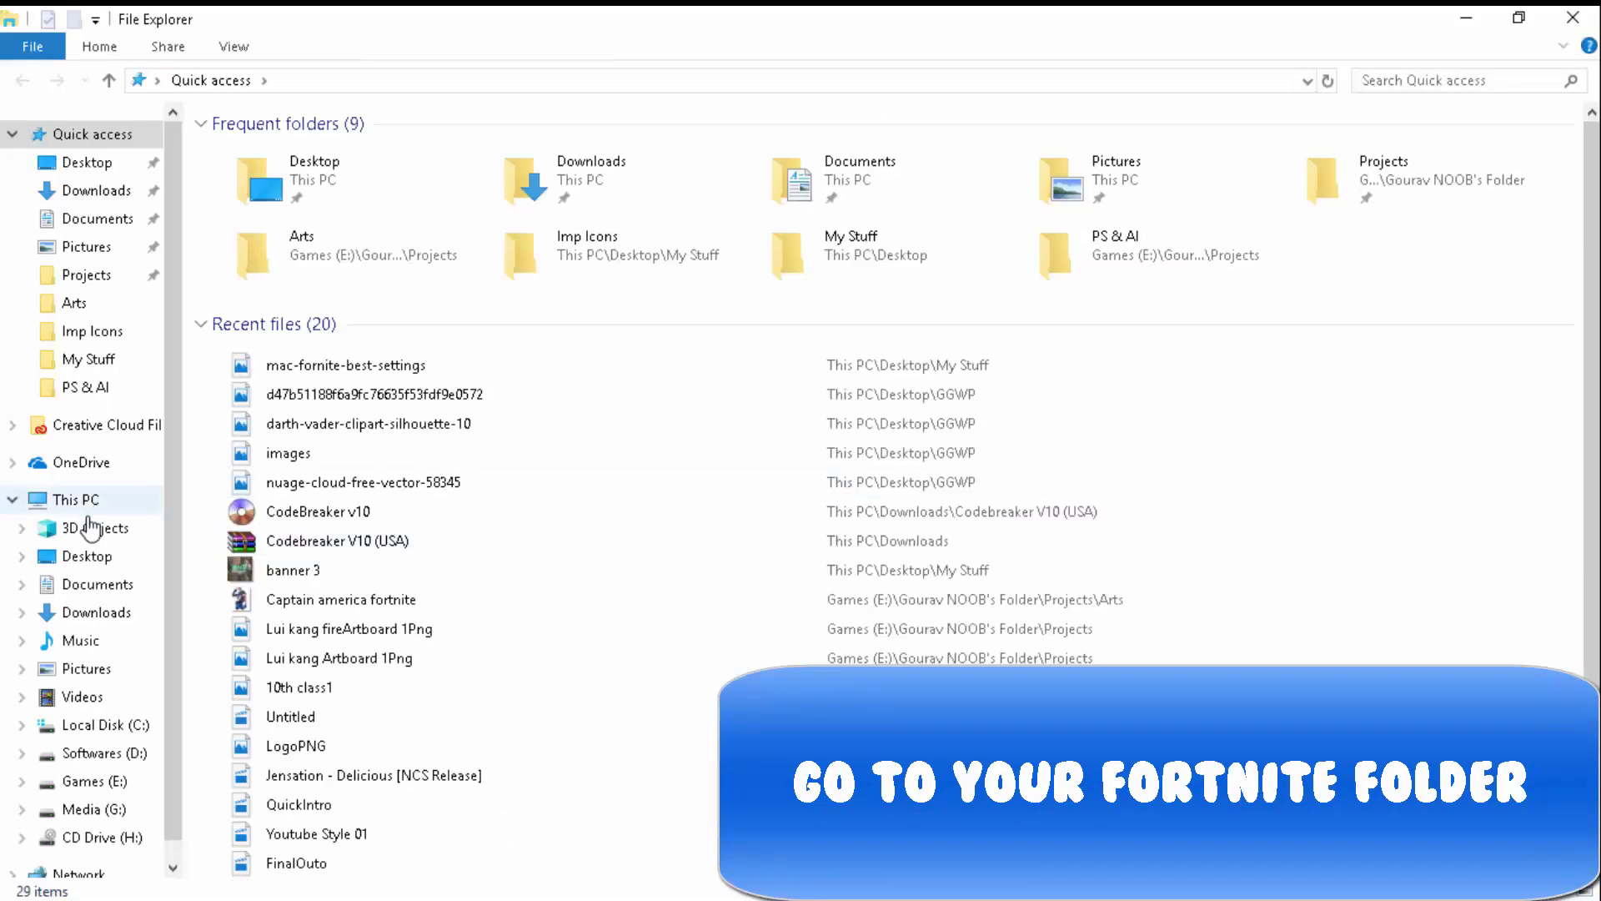
{"action": "left_click", "coordinate": [76, 500]}
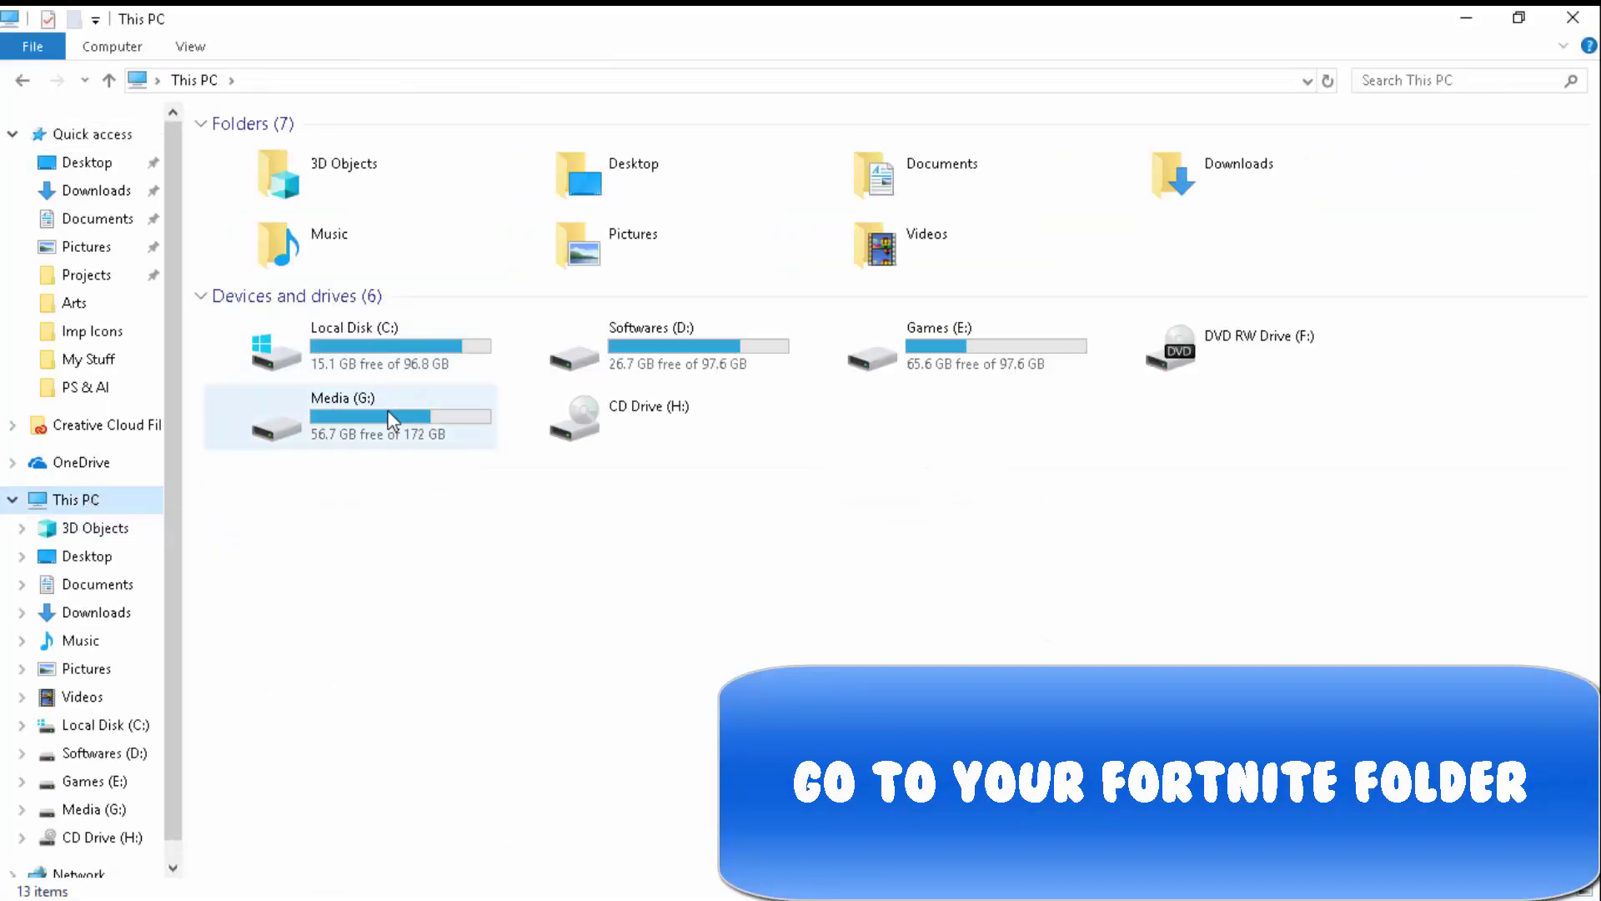
{"action": "double_click", "coordinate": [388, 407]}
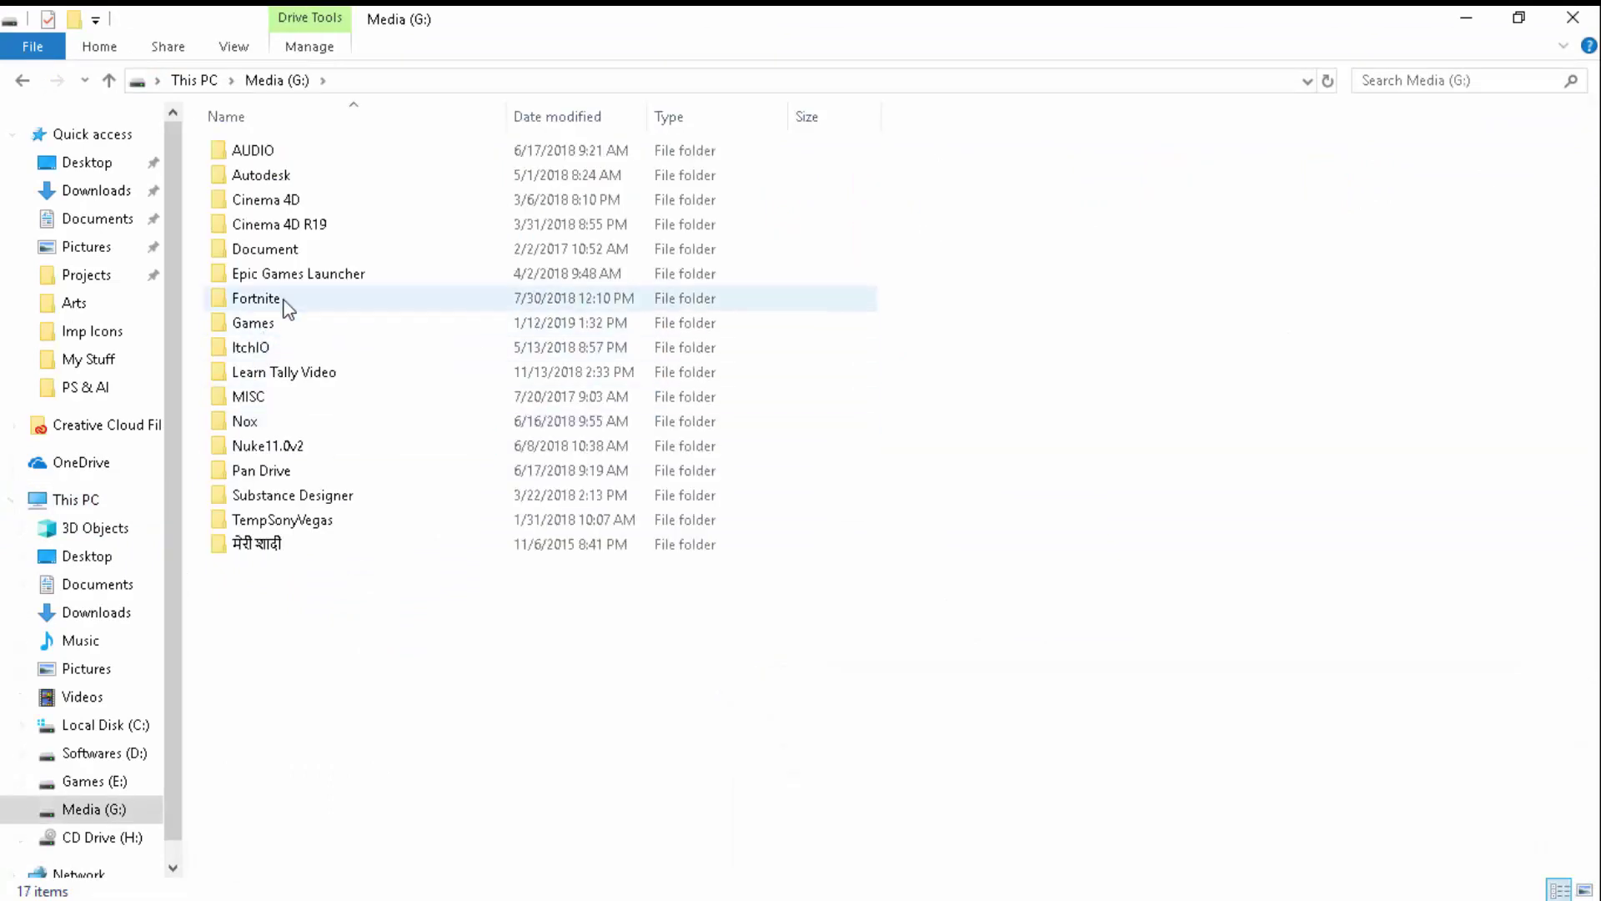
{"action": "double_click", "coordinate": [283, 301]}
{"action": "double_click", "coordinate": [275, 174]}
{"action": "double_click", "coordinate": [284, 159]}
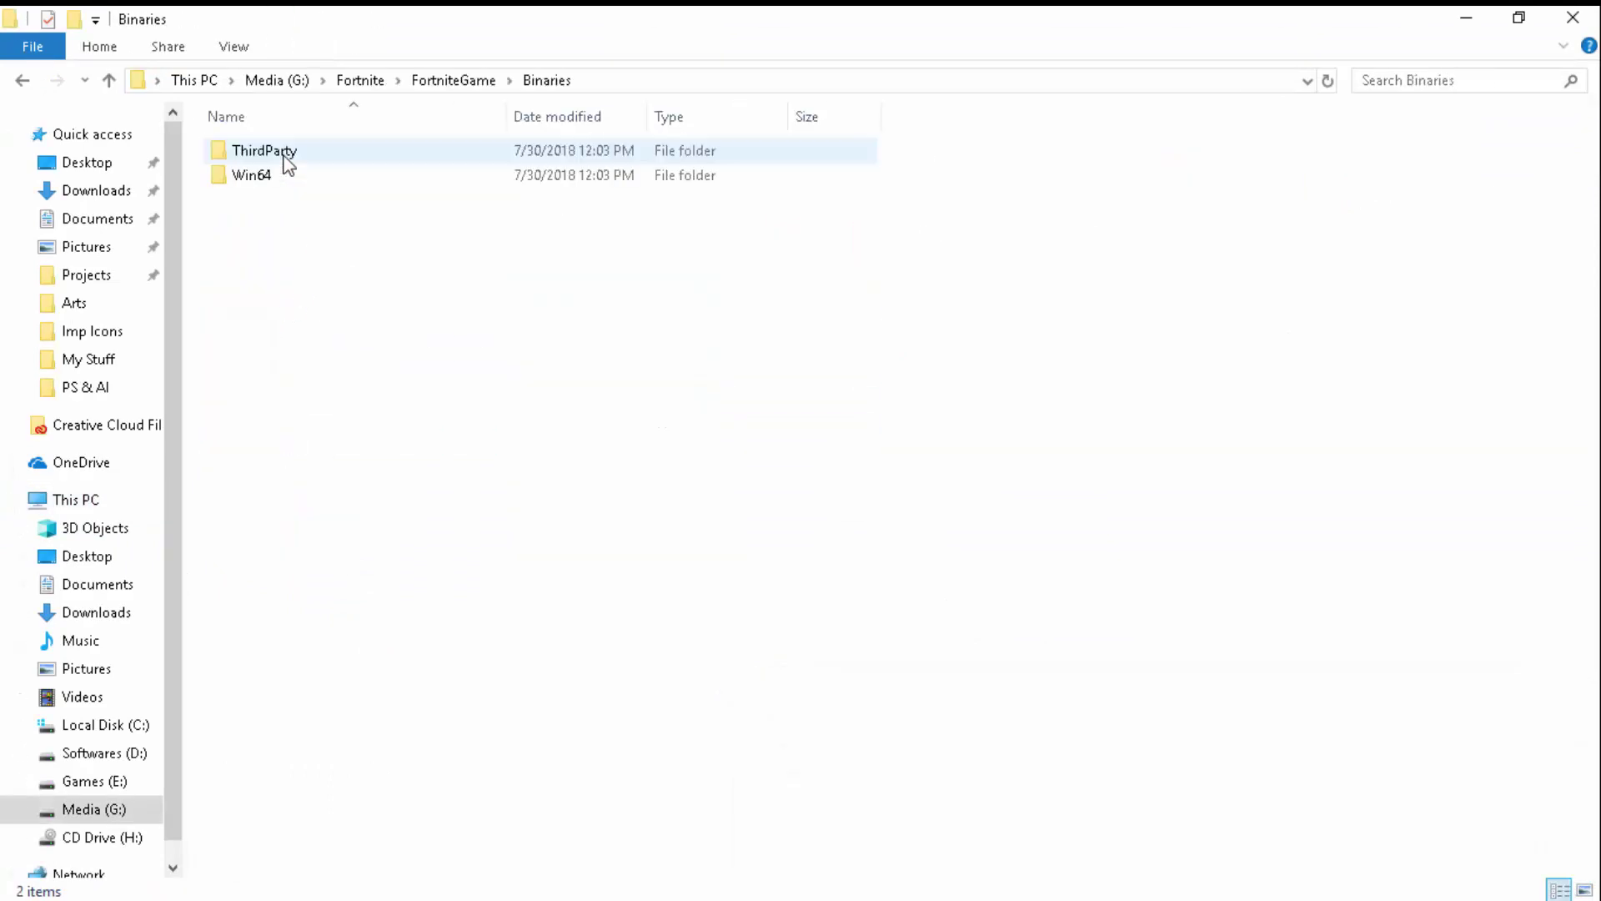
{"action": "double_click", "coordinate": [283, 176]}
Create a desktop shortcut to the FortniteLauncher application and close File Explorer.
{"action": "scroll", "coordinate": [447, 588], "scroll_direction": "down", "scroll_amount": 9}
{"action": "scroll", "coordinate": [449, 593], "scroll_direction": "down", "scroll_amount": 2}
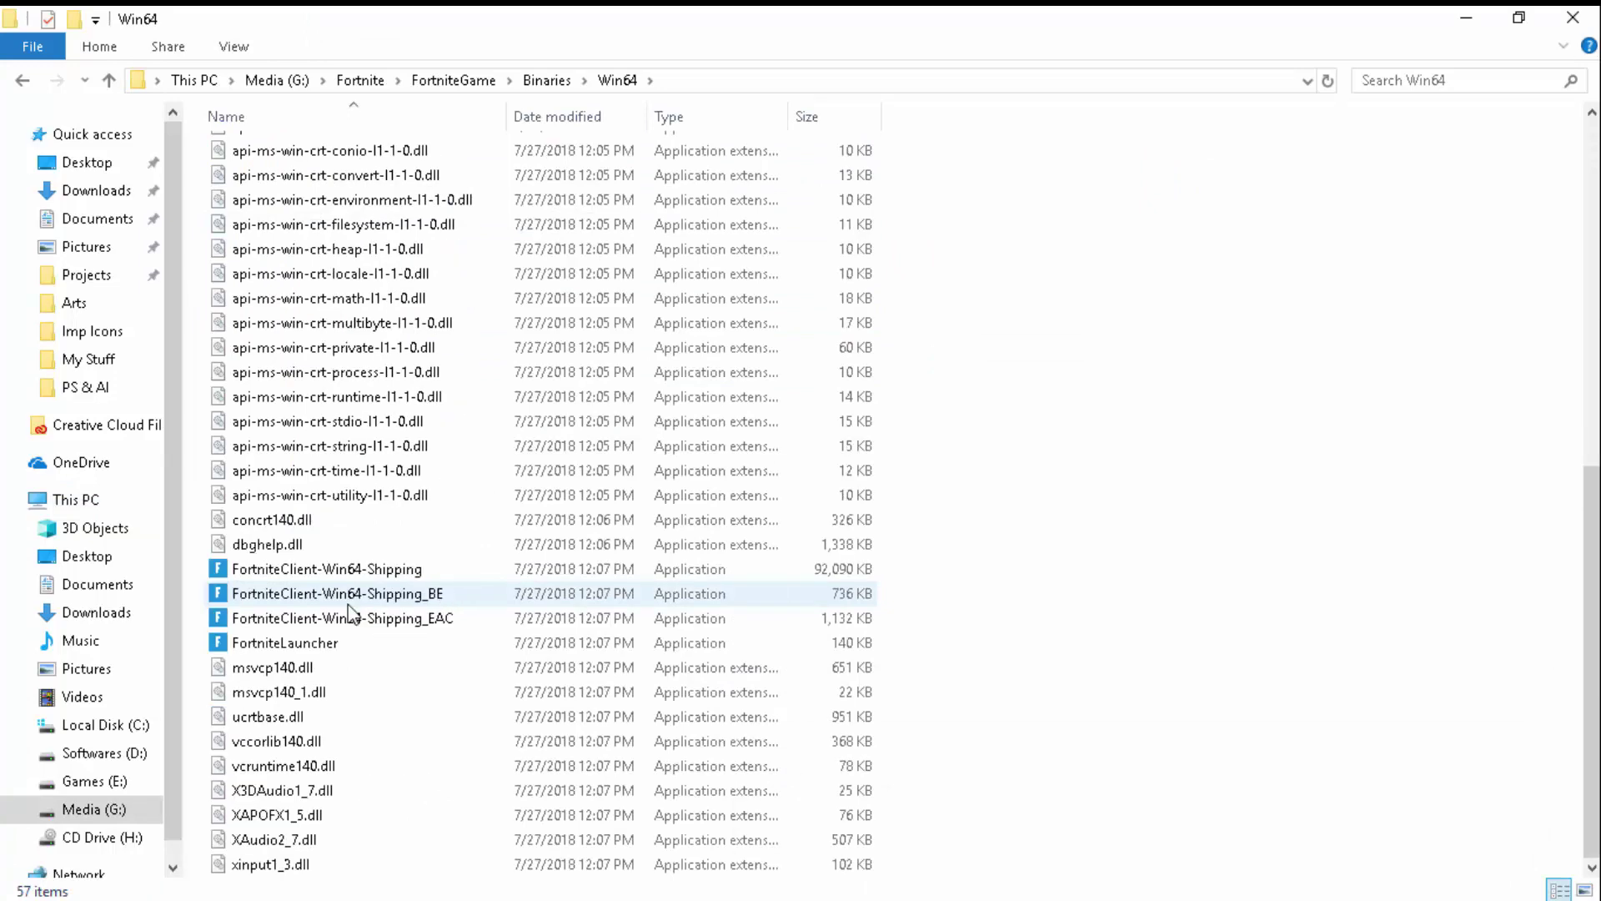
{"action": "left_click", "coordinate": [455, 643]}
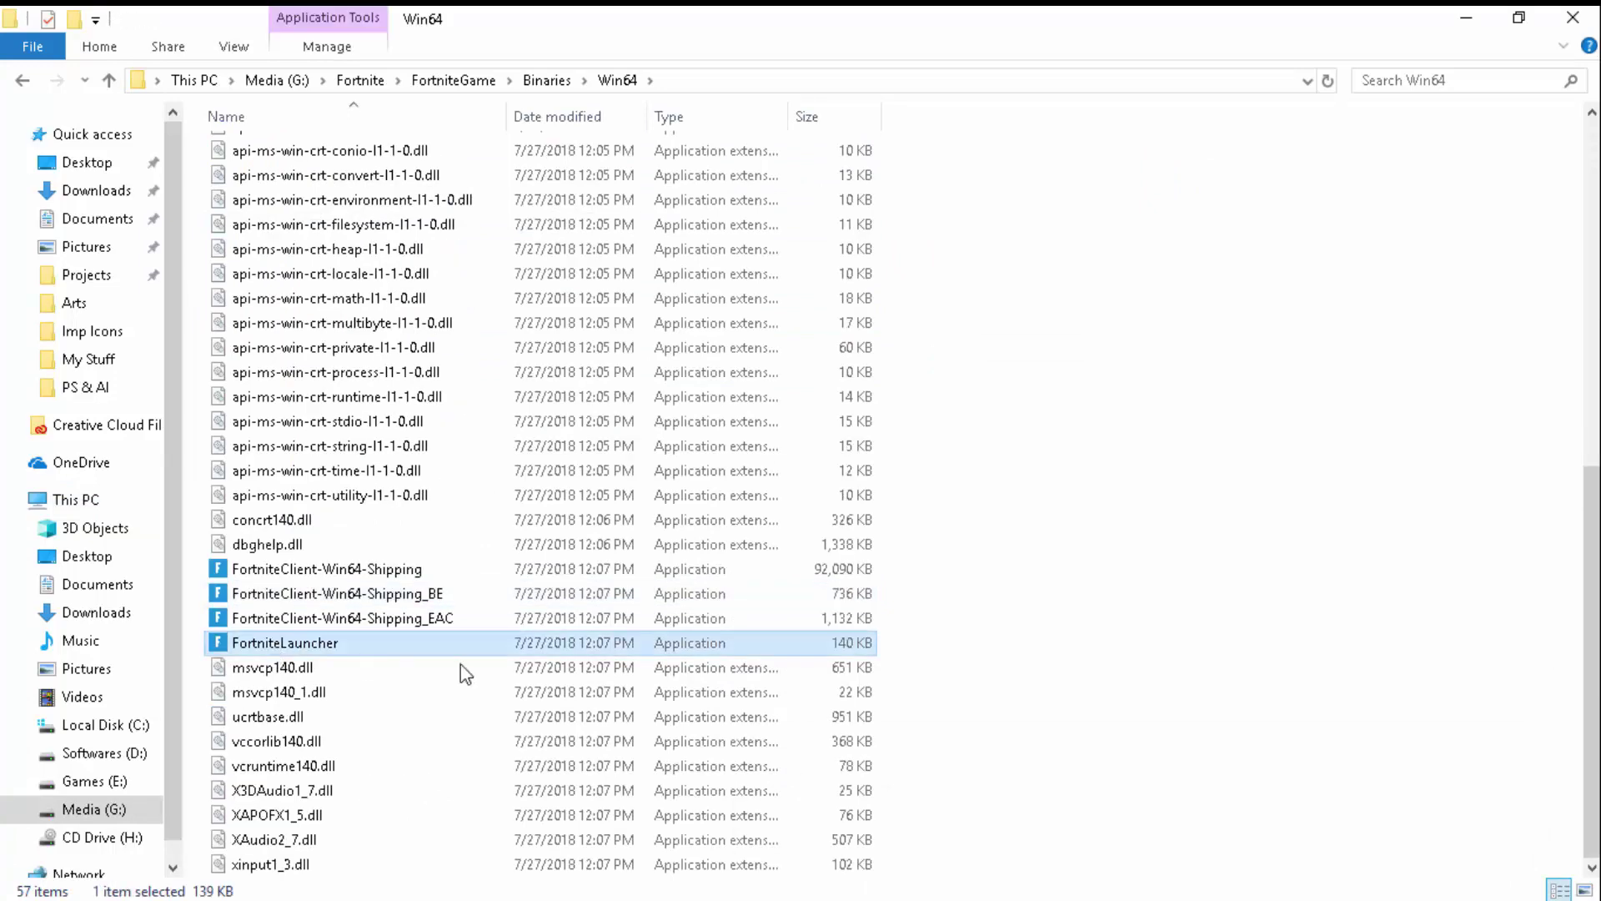
{"action": "right_click", "coordinate": [753, 642]}
{"action": "mouse_move", "coordinate": [417, 442]}
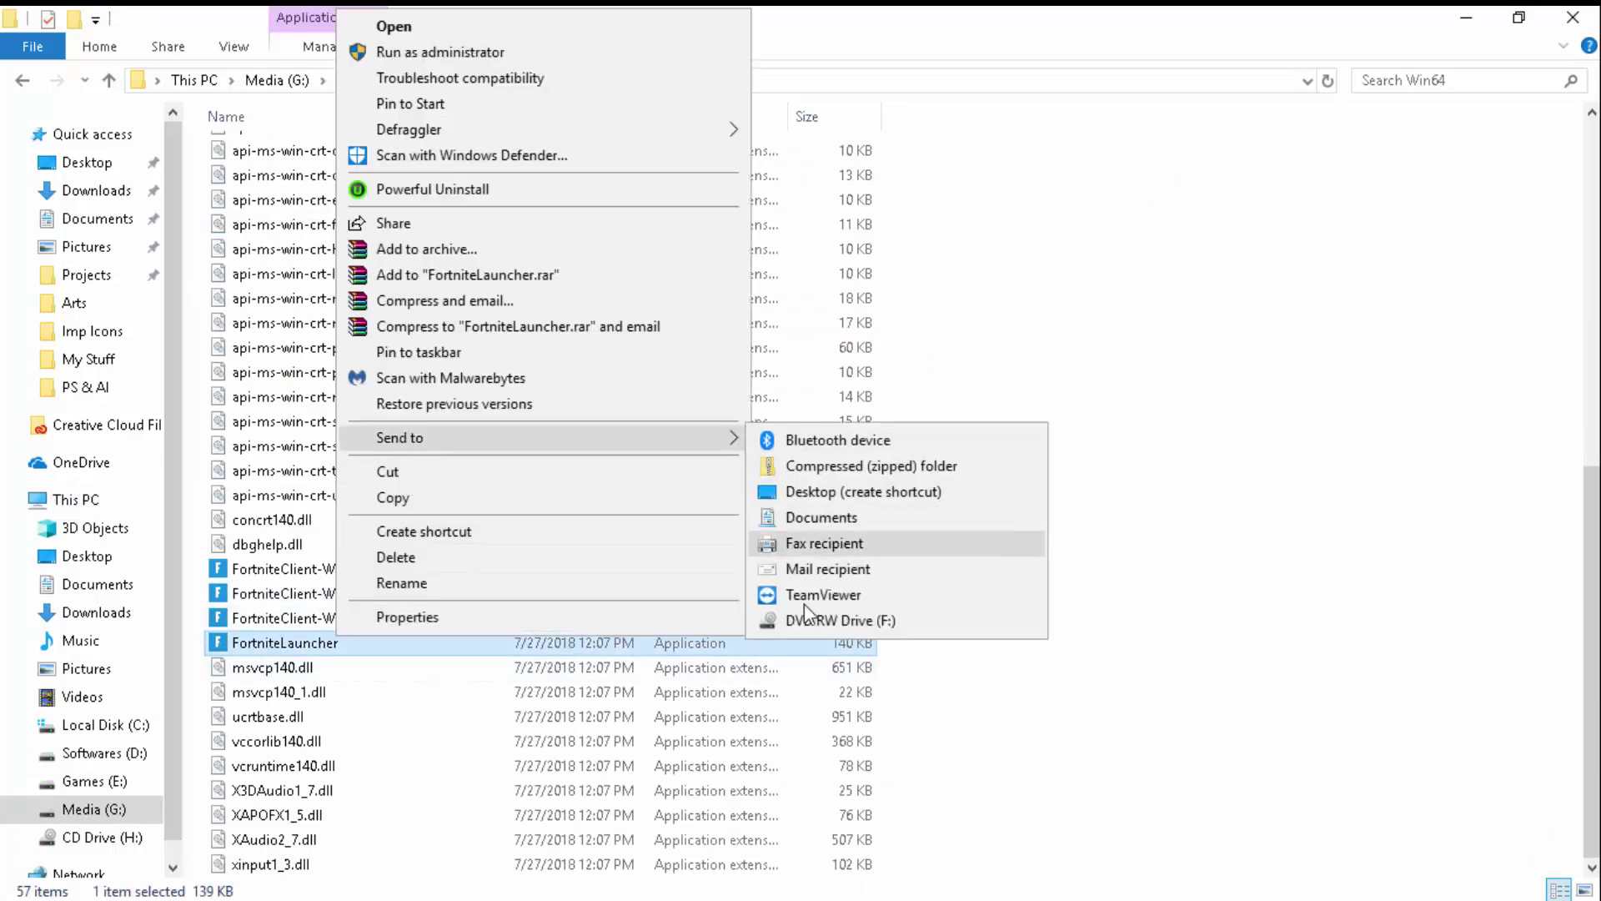
{"action": "left_click", "coordinate": [825, 489]}
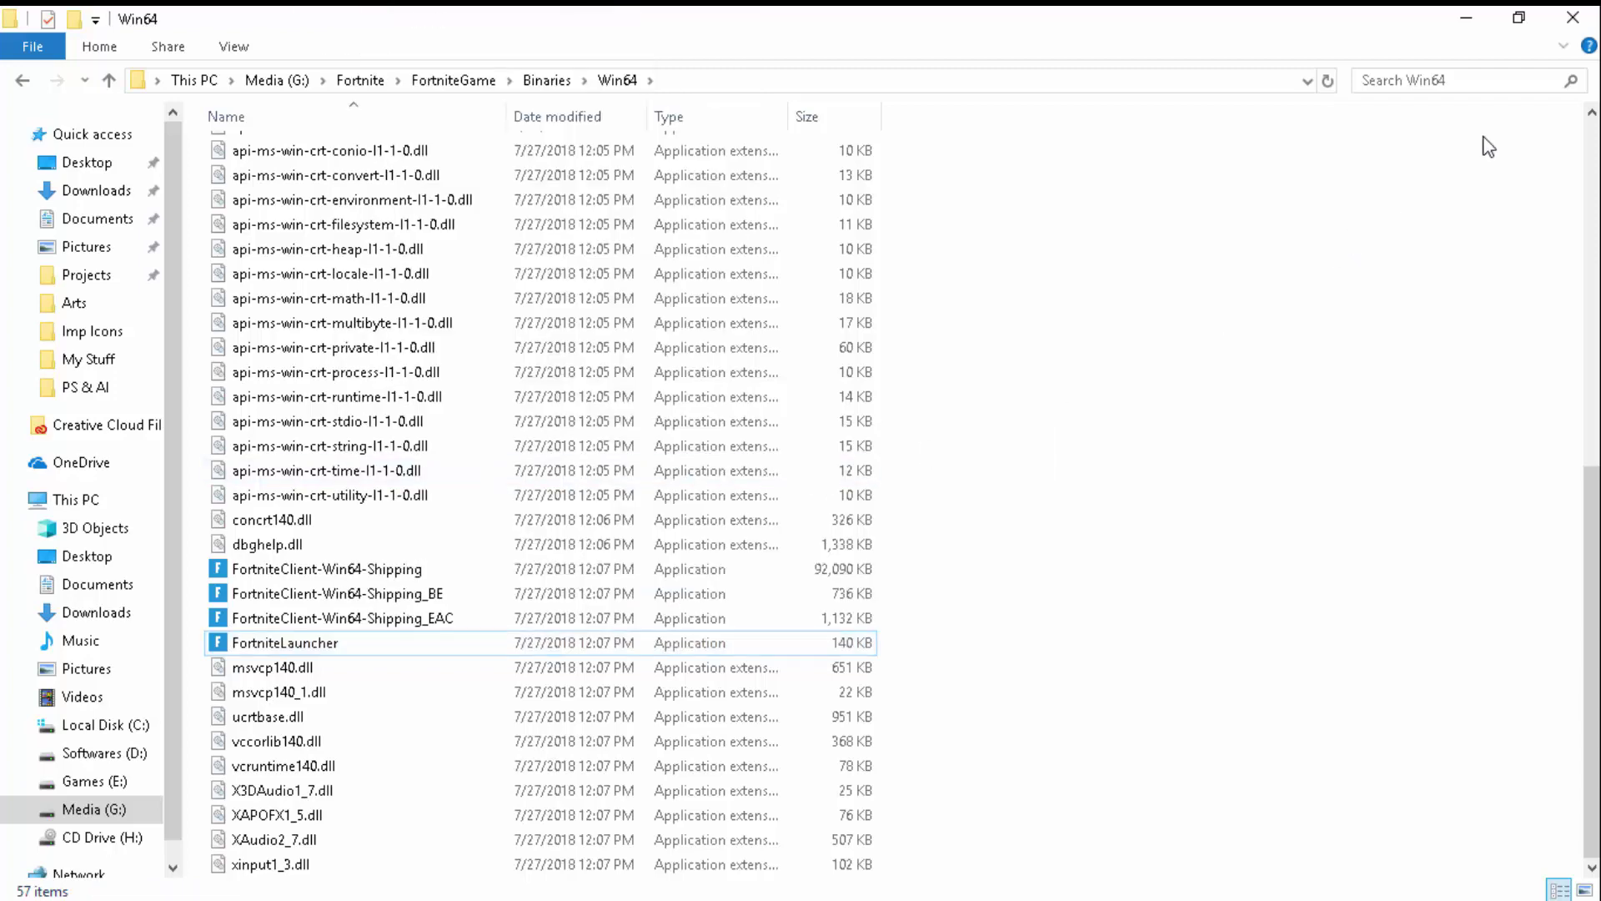
{"action": "left_click", "coordinate": [1573, 18]}
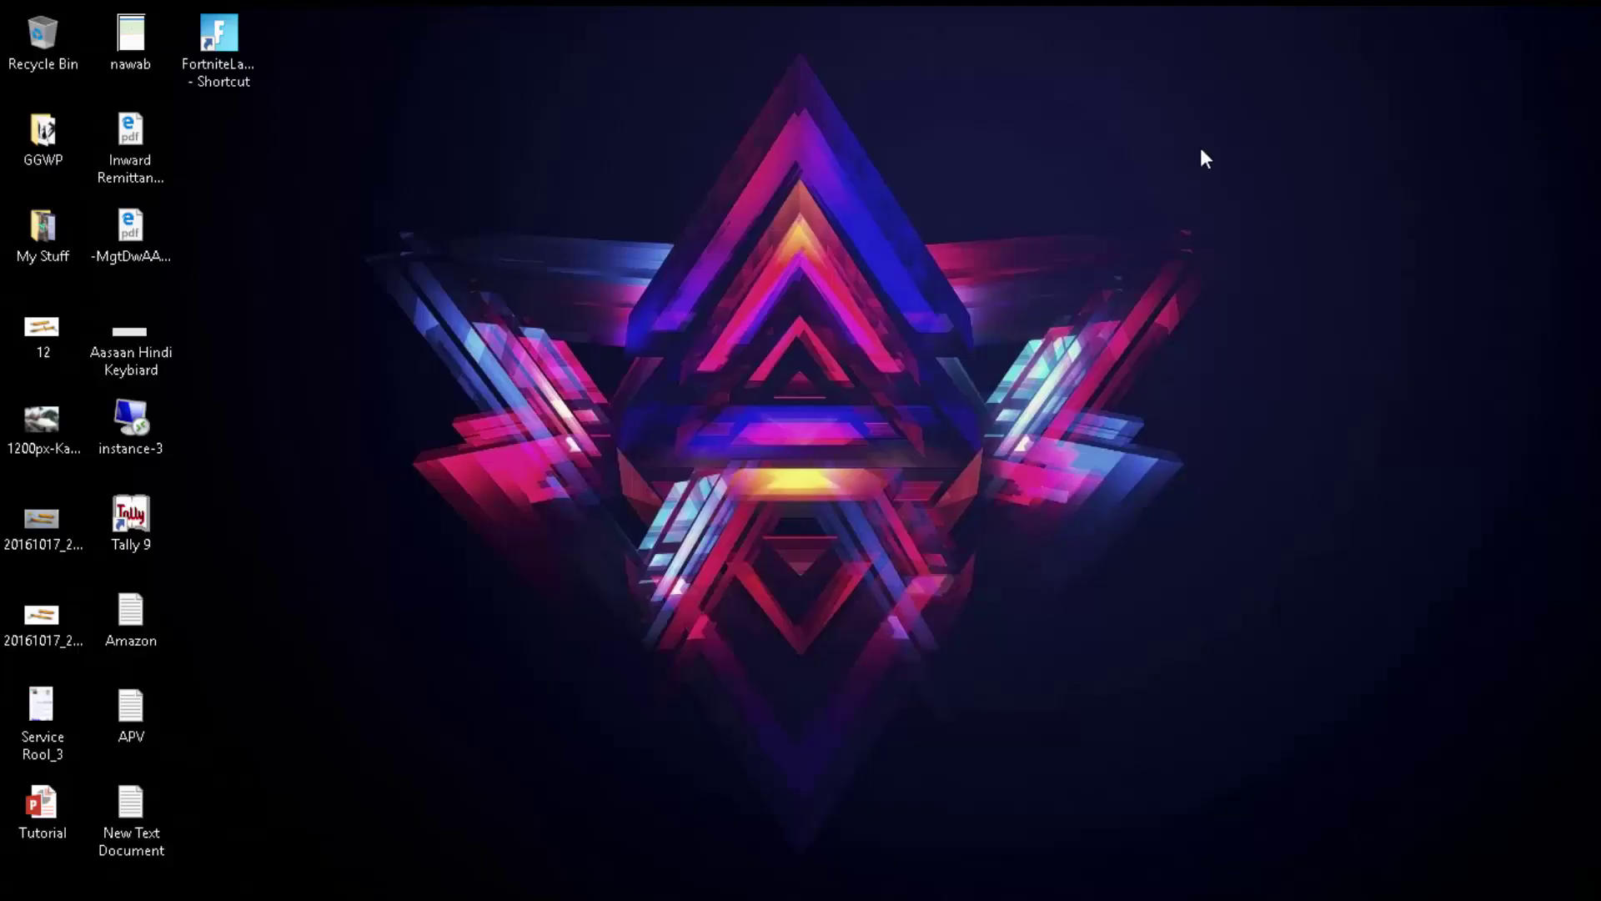
Refresh the desktop and rename the FortniteLauncher shortcut to Fortnite.
{"action": "right_click", "coordinate": [205, 237]}
{"action": "left_click", "coordinate": [325, 304]}
{"action": "left_click", "coordinate": [246, 108]}
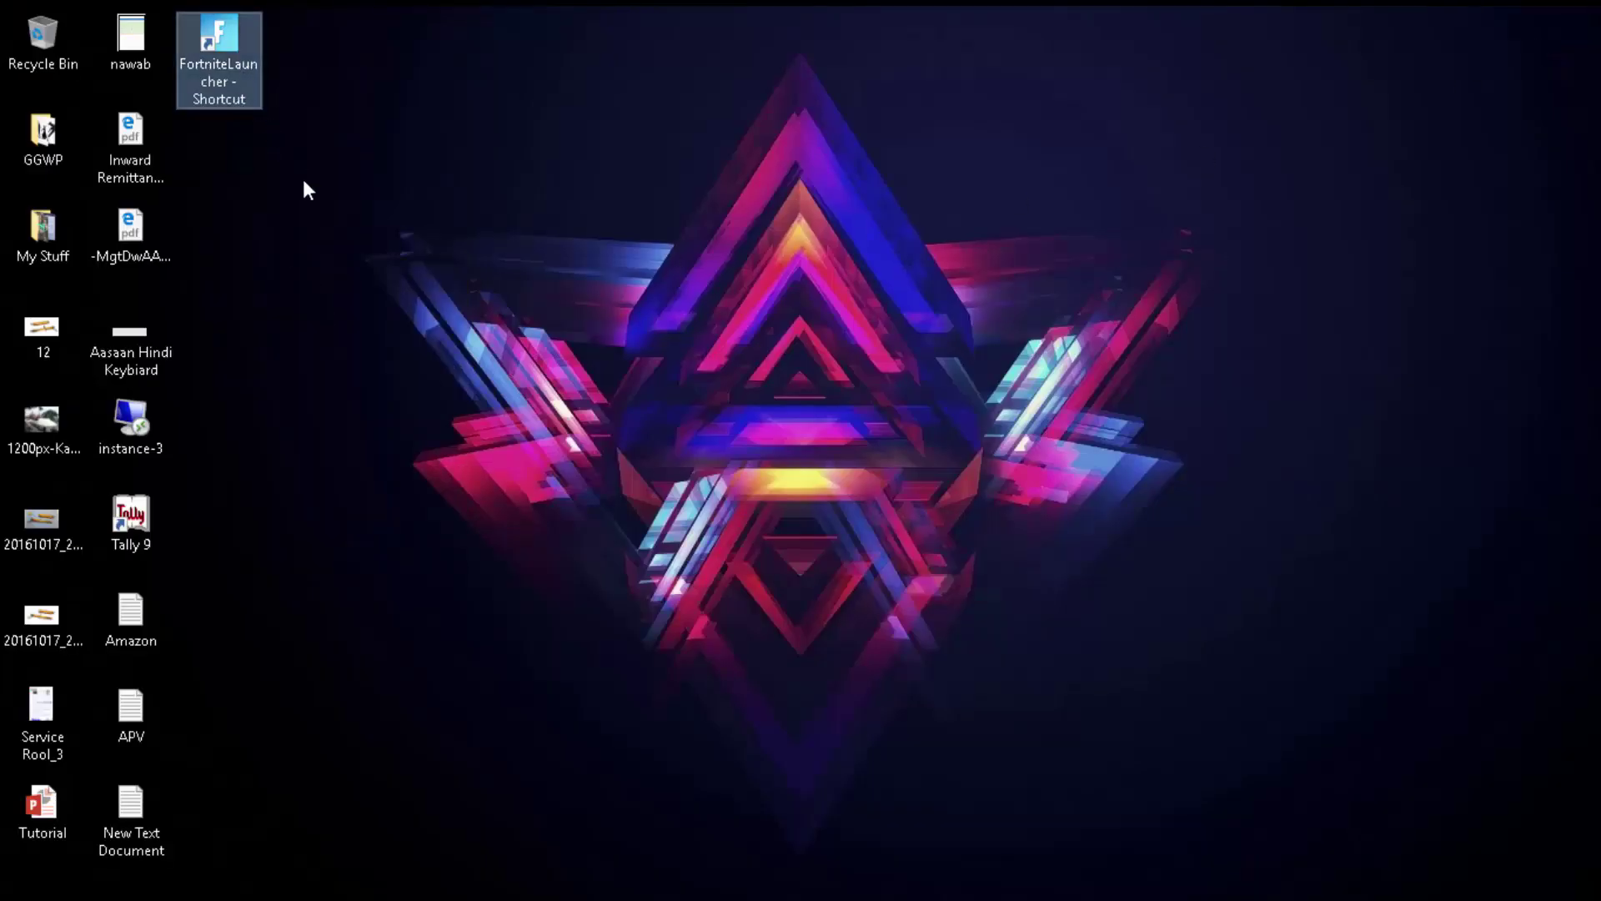
{"action": "key", "text": "F2"}
{"action": "type", "text": "Fortnite"}
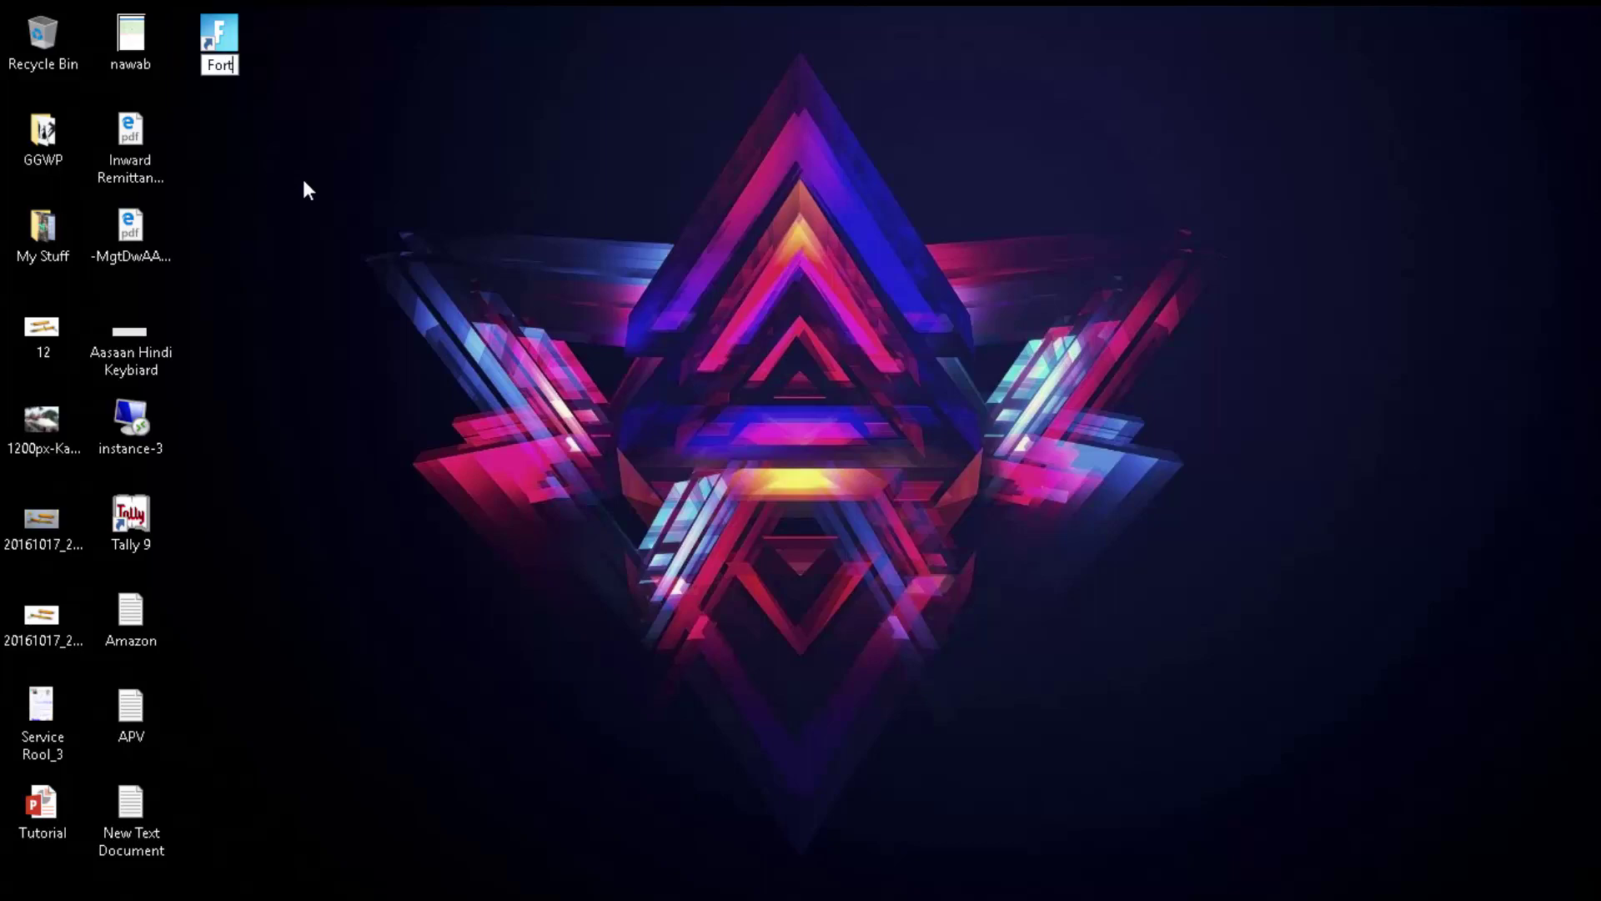
{"action": "key", "text": "Return"}
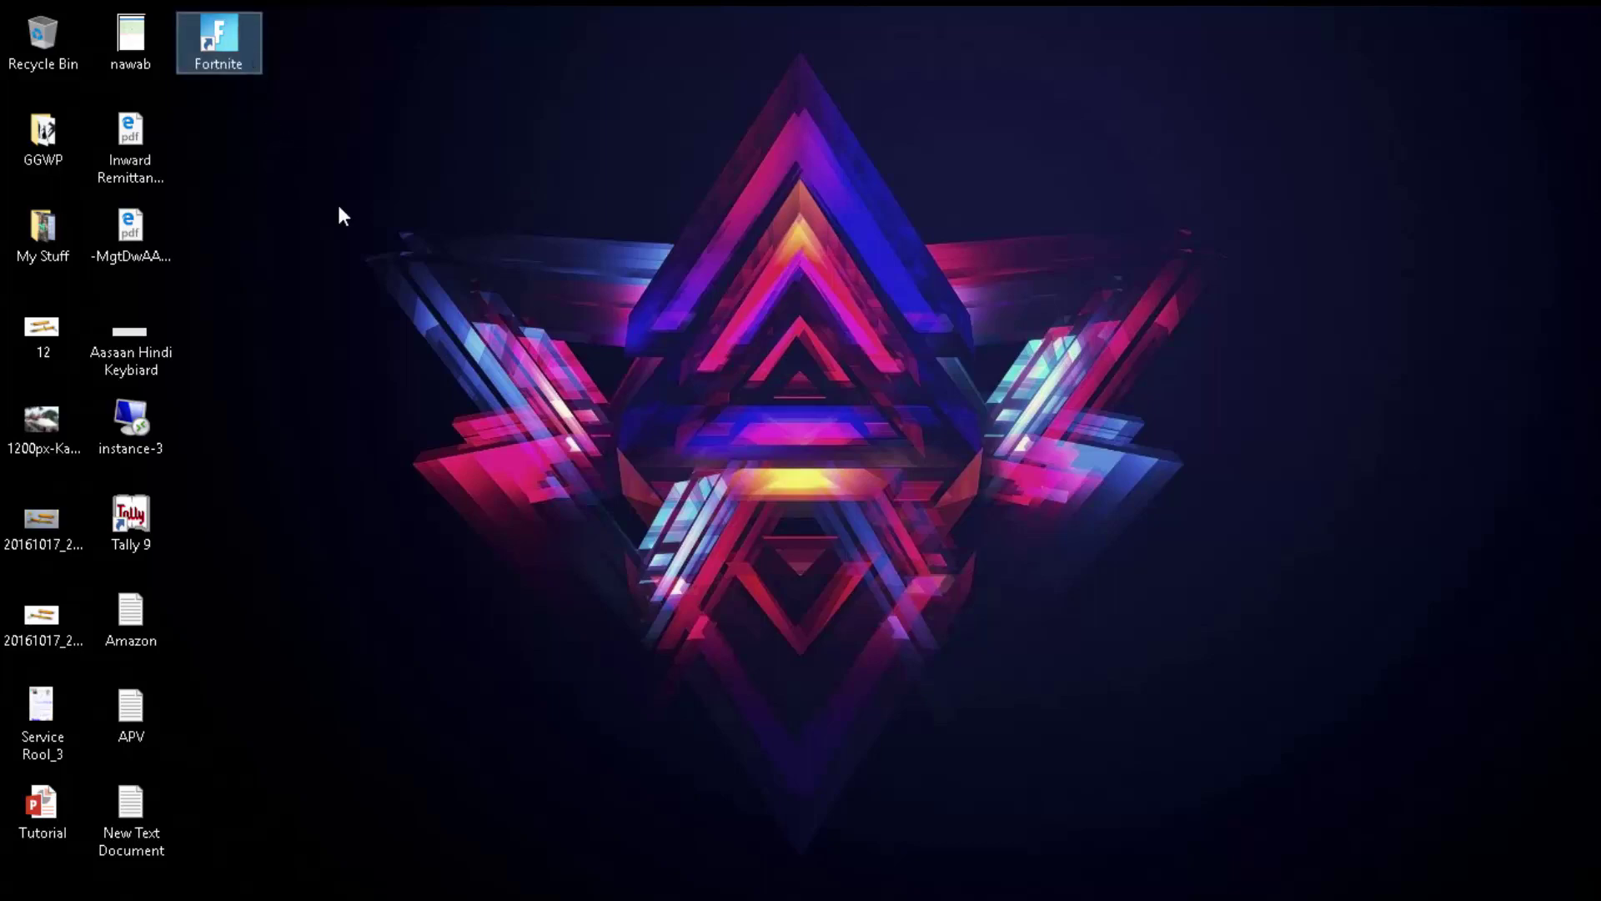
Set the Fortnite shortcut to run in compatibility mode for Windows 8 in its properties, applying and confirming the change.
{"action": "right_click", "coordinate": [246, 37]}
{"action": "left_click", "coordinate": [161, 677]}
{"action": "left_click", "coordinate": [766, 131]}
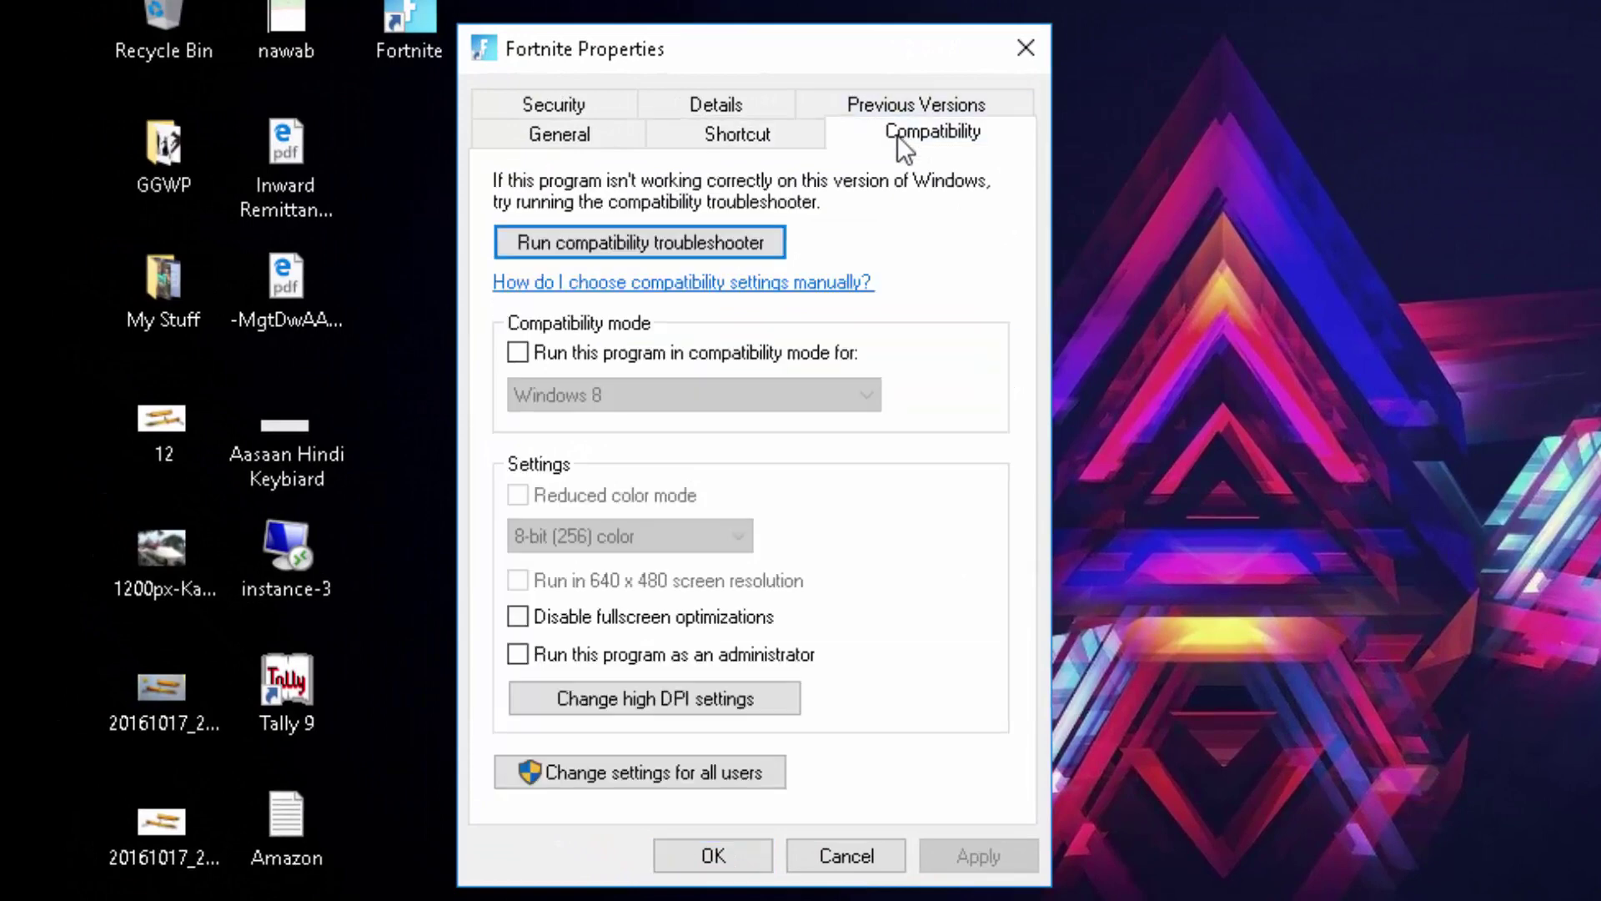
{"action": "left_click", "coordinate": [518, 353]}
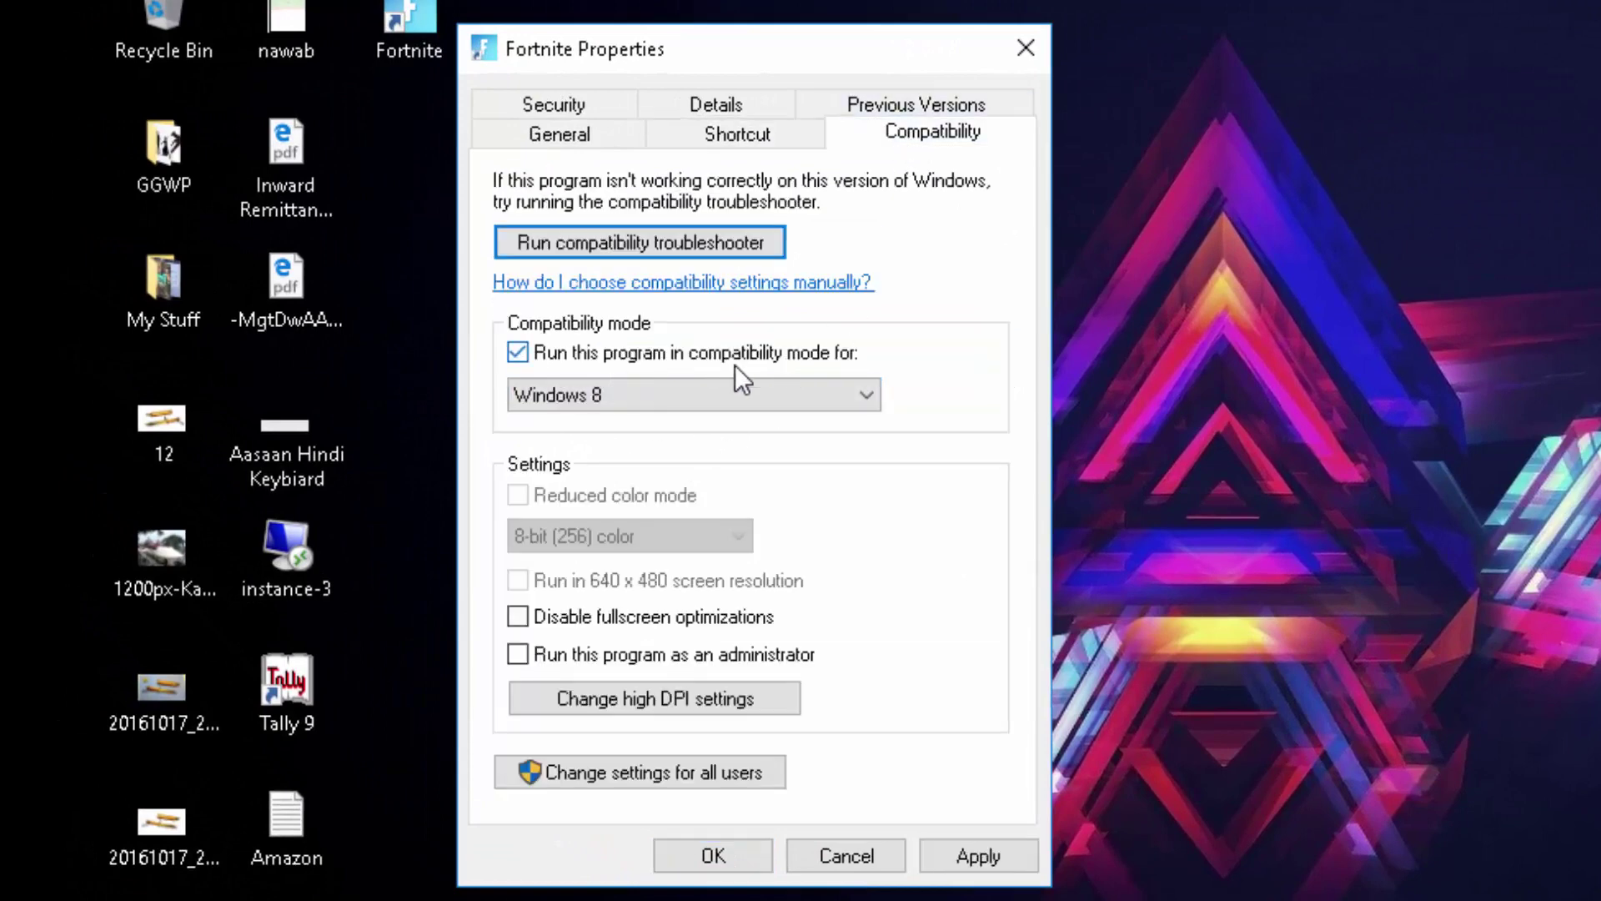
{"action": "left_click", "coordinate": [718, 388]}
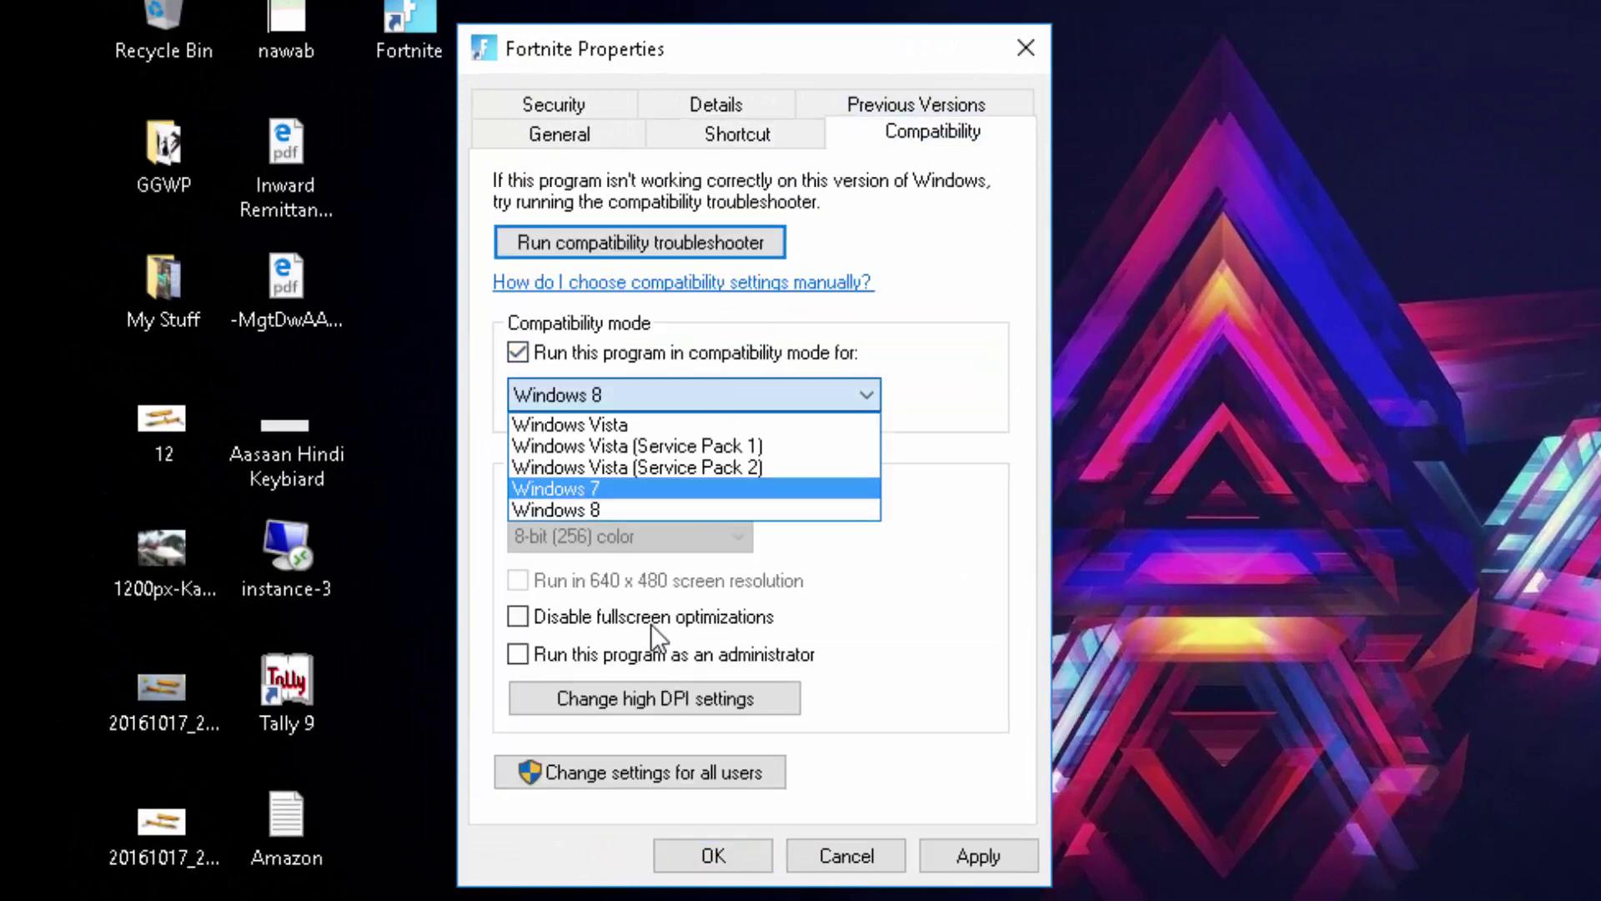
{"action": "left_click", "coordinate": [612, 510]}
{"action": "left_click", "coordinate": [642, 394]}
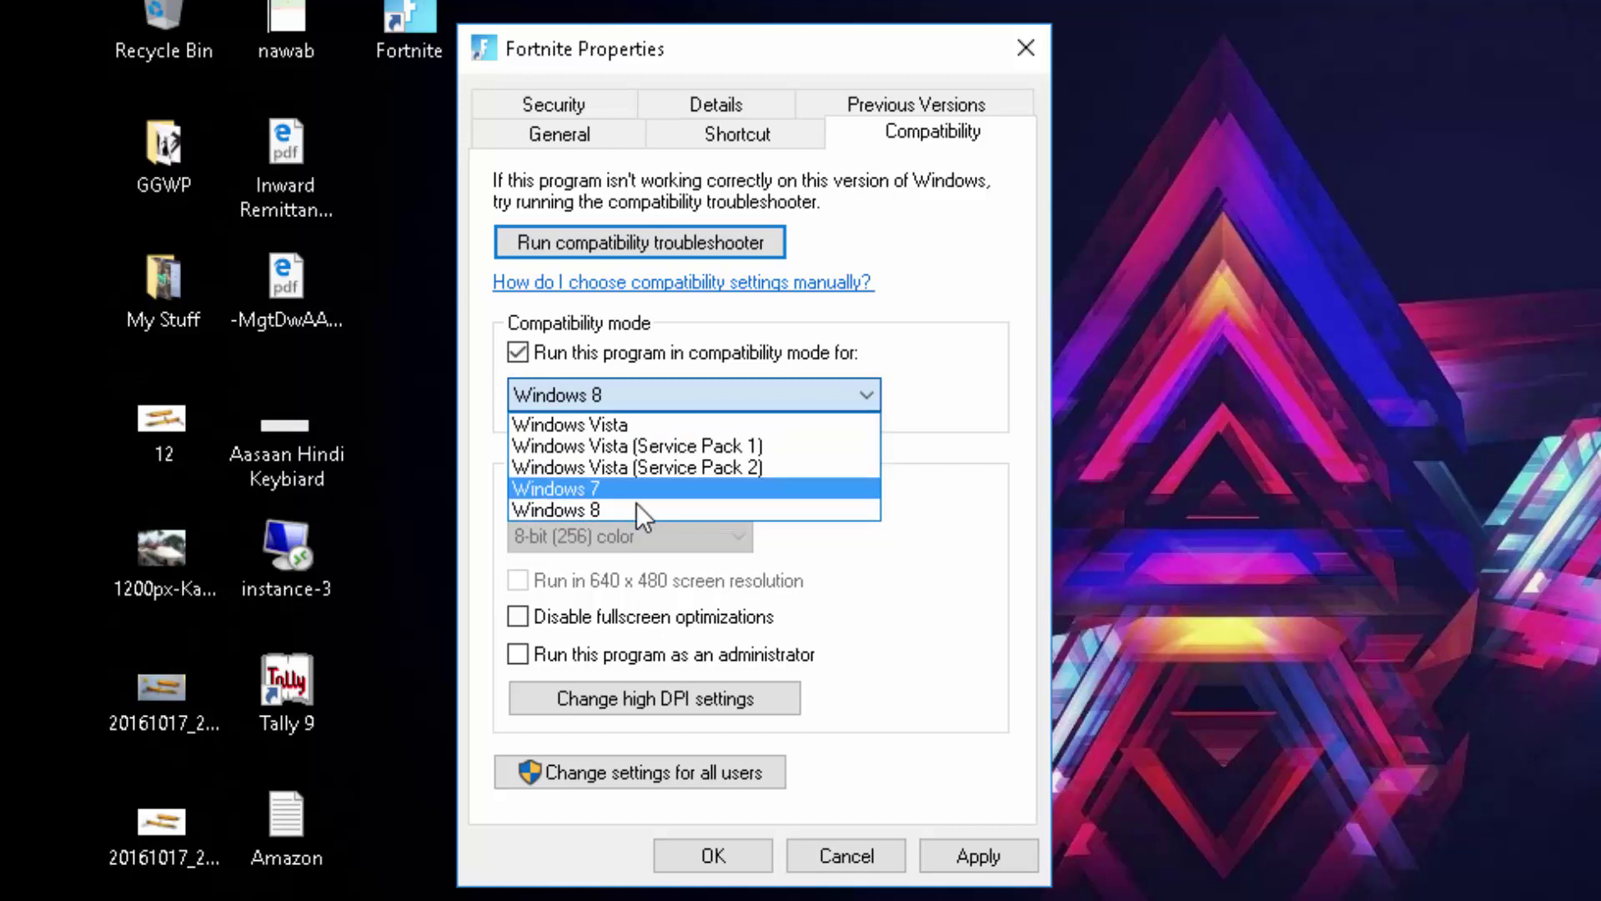
{"action": "left_click", "coordinate": [669, 398]}
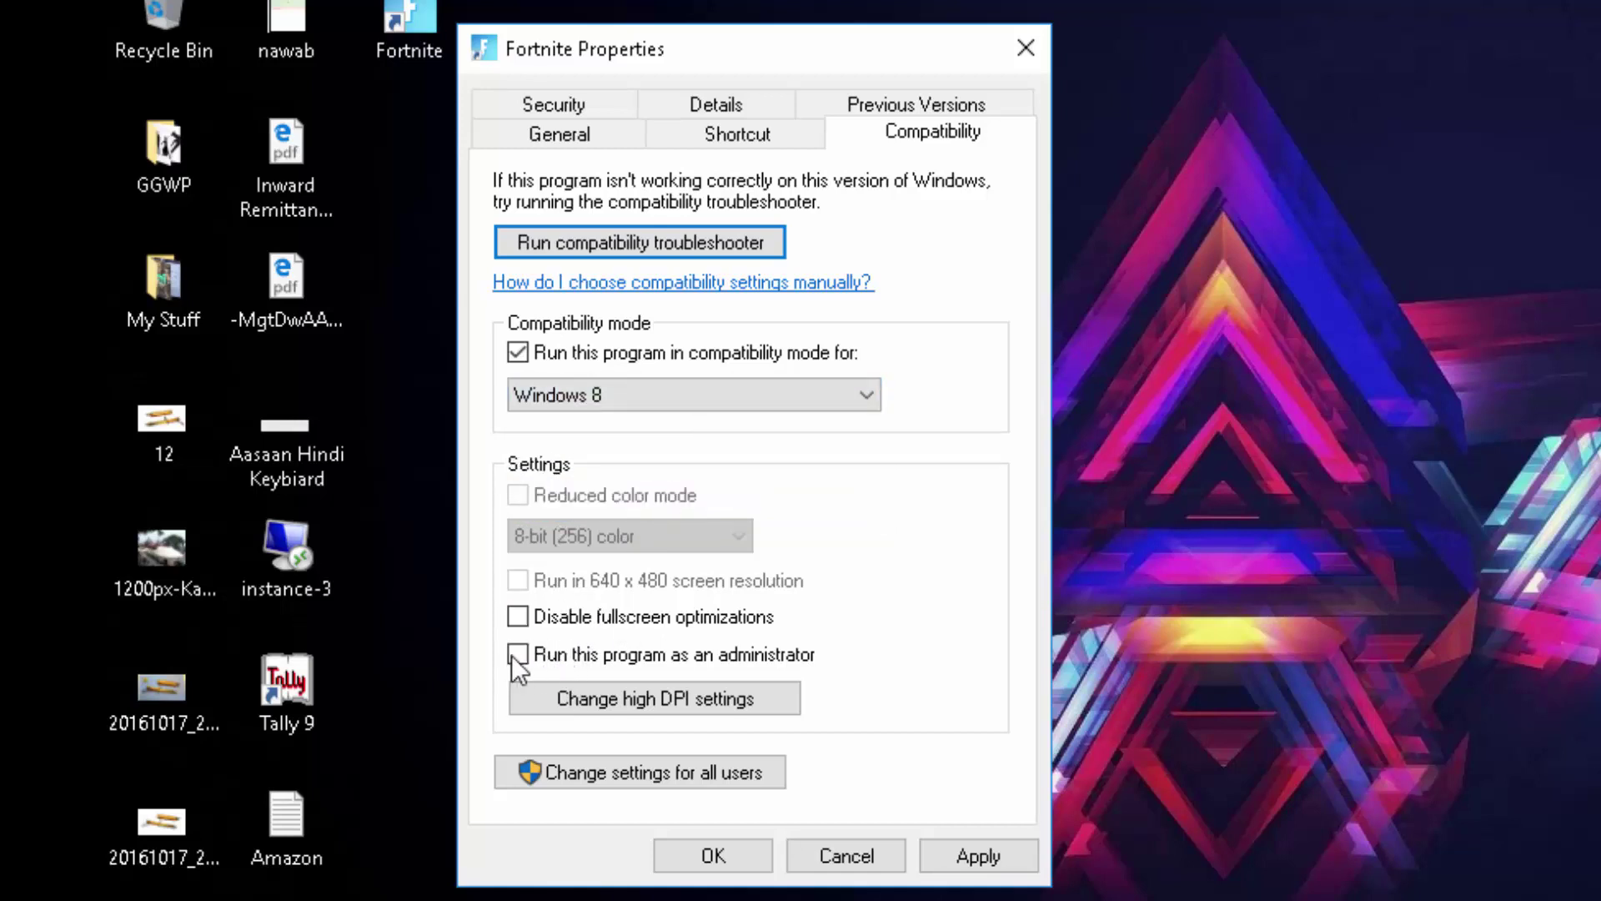
{"action": "left_click", "coordinate": [966, 848]}
{"action": "left_click", "coordinate": [713, 856]}
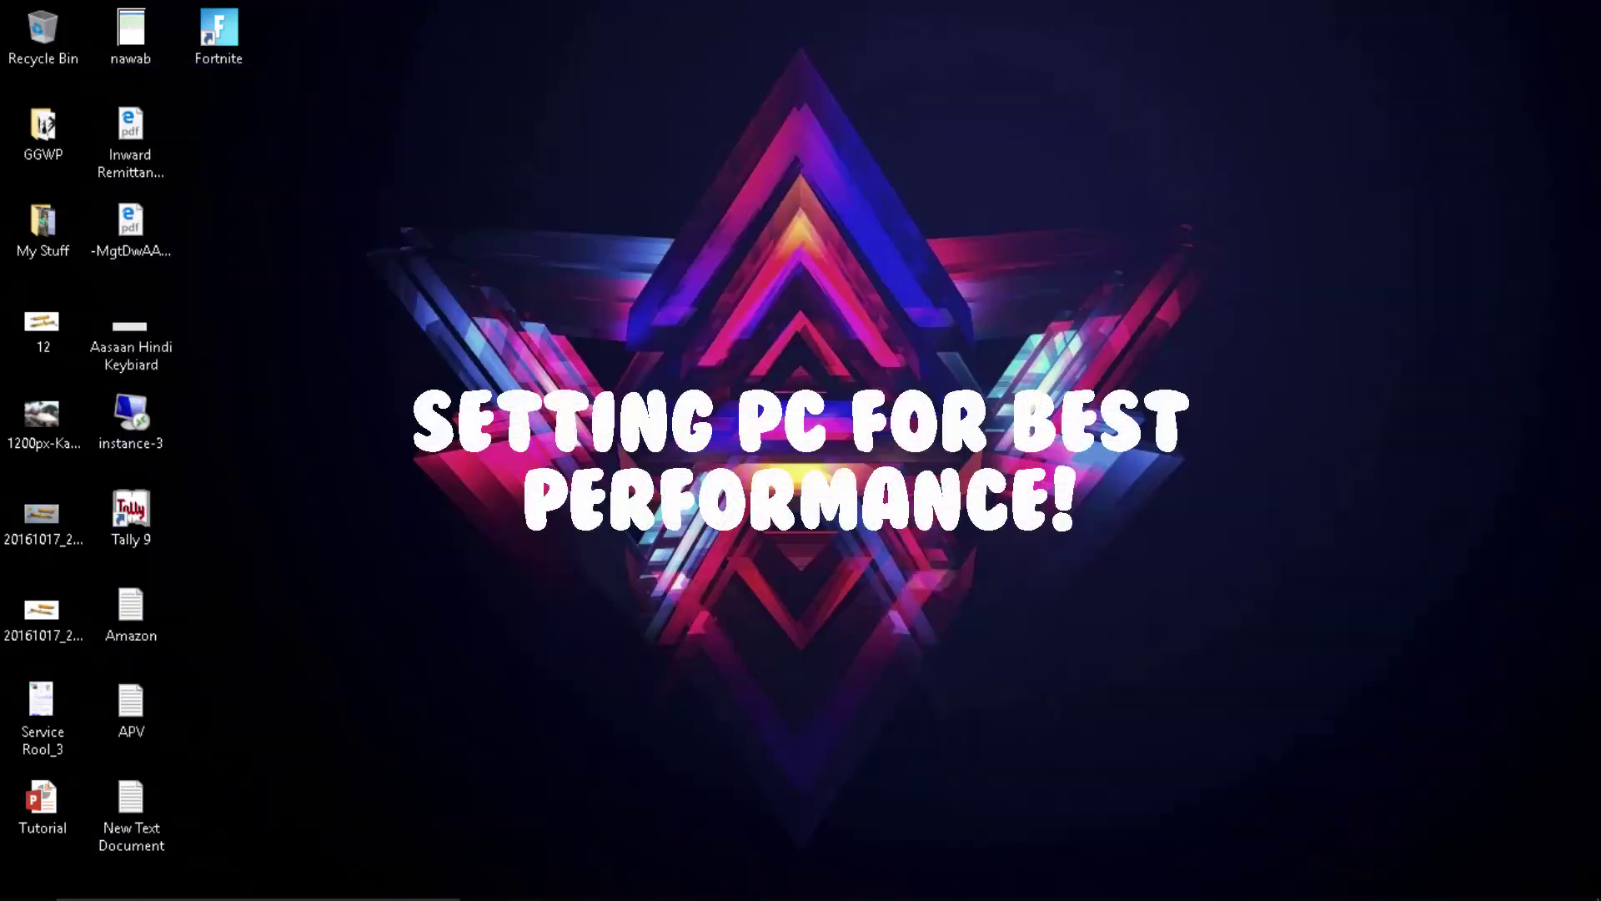
Open the System settings, search for performance and open the settings for adjusting the appearance and performance of Windows.
{"action": "right_click", "coordinate": [20, 877]}
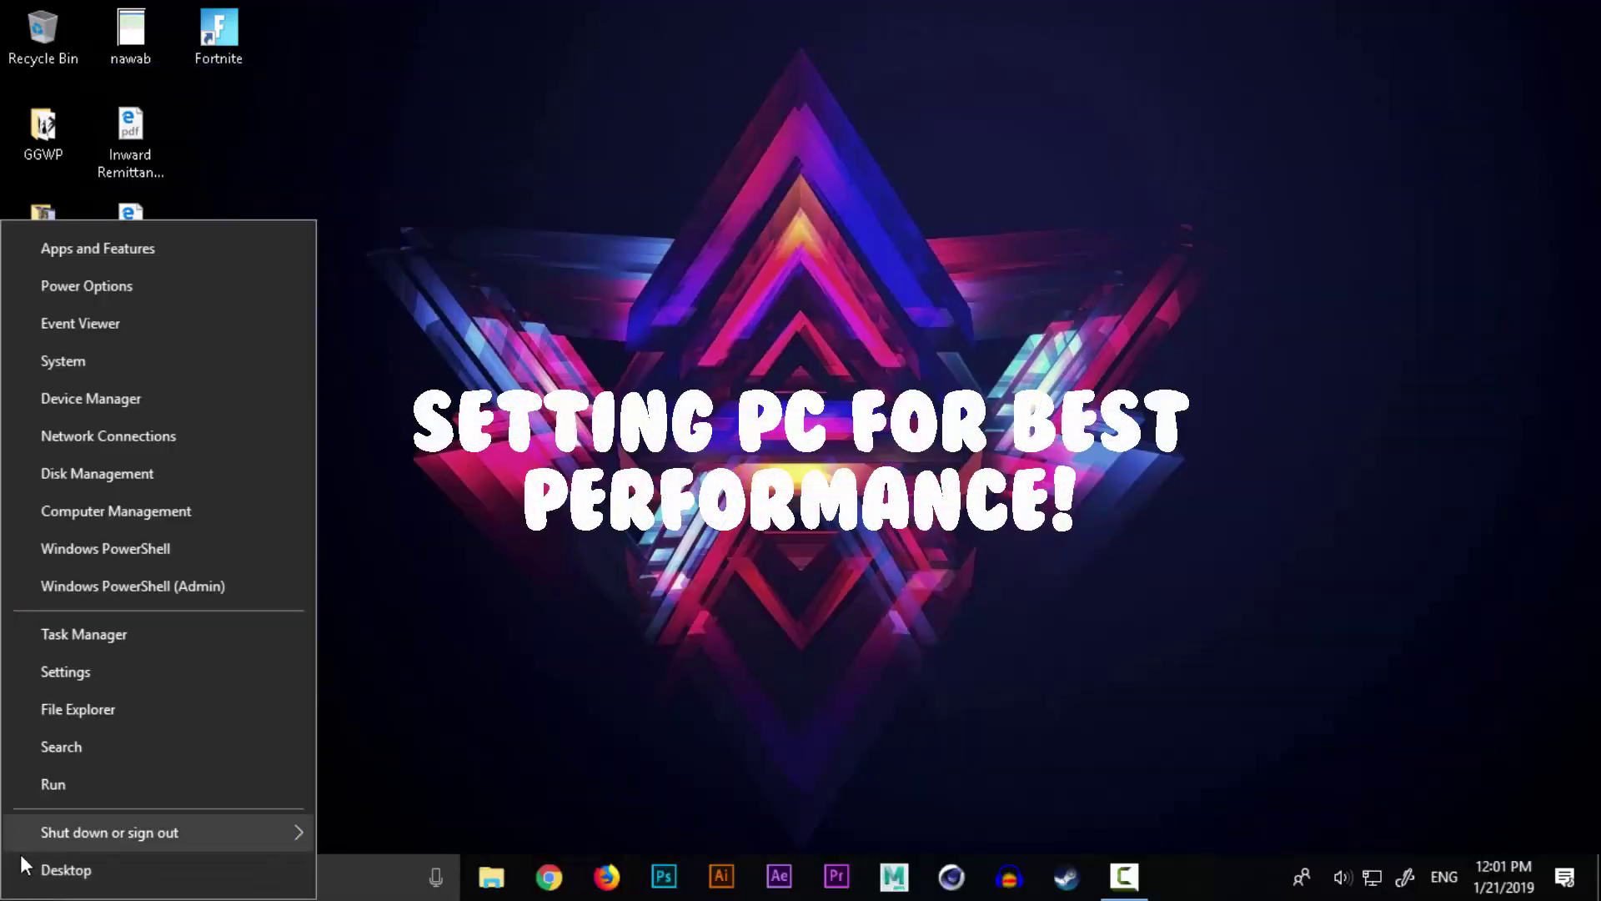
{"action": "left_click", "coordinate": [69, 359]}
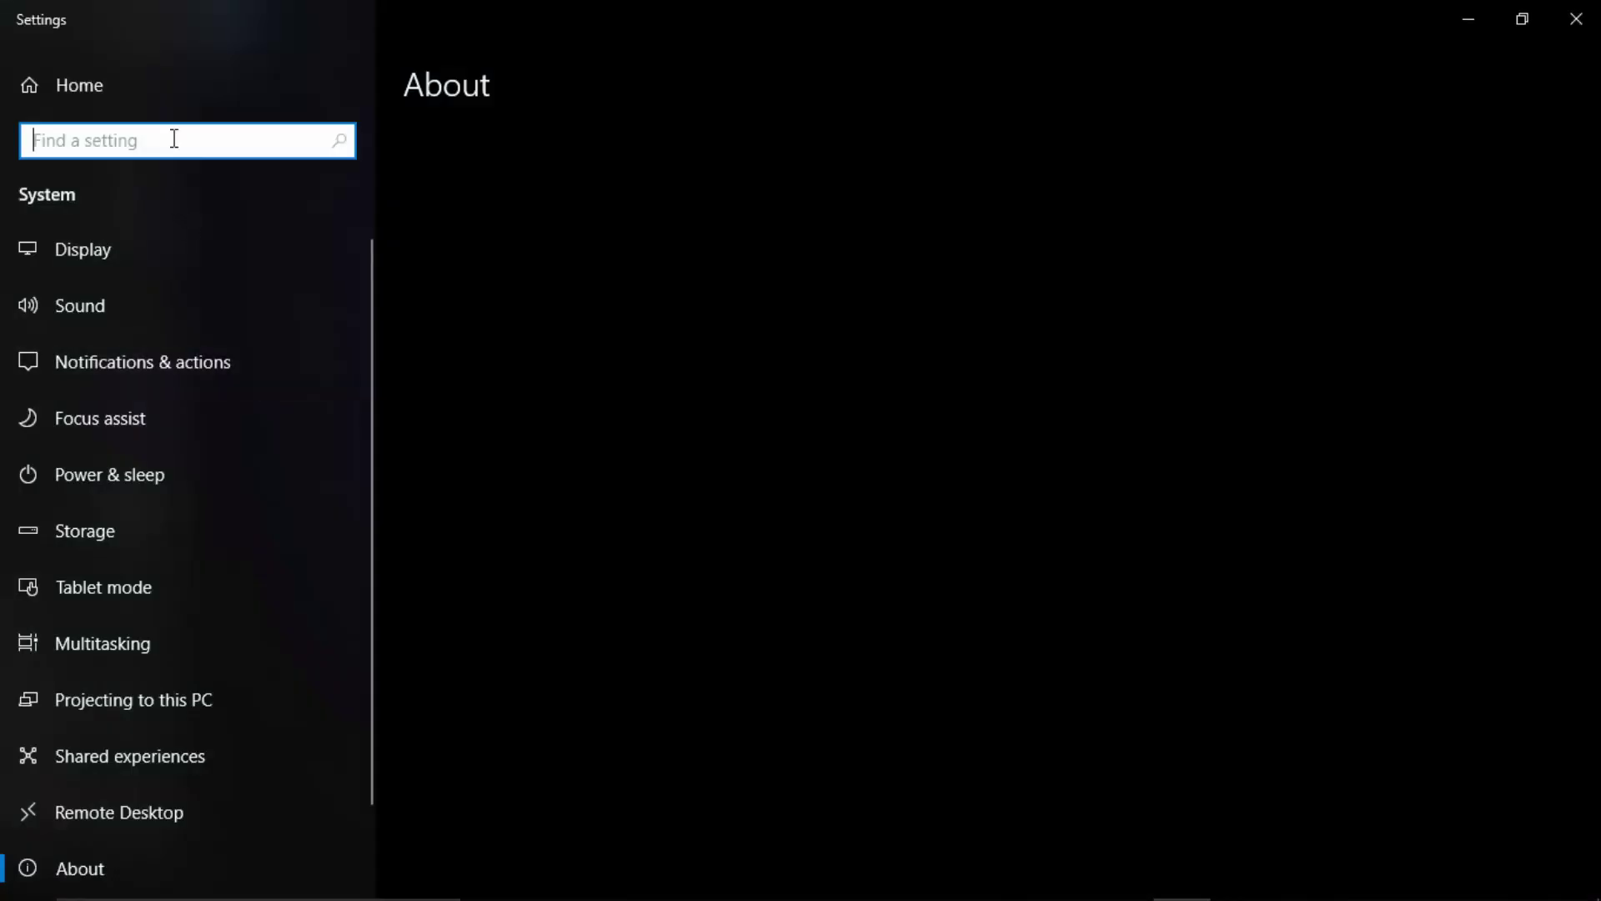
{"action": "type", "text": "pefo"}
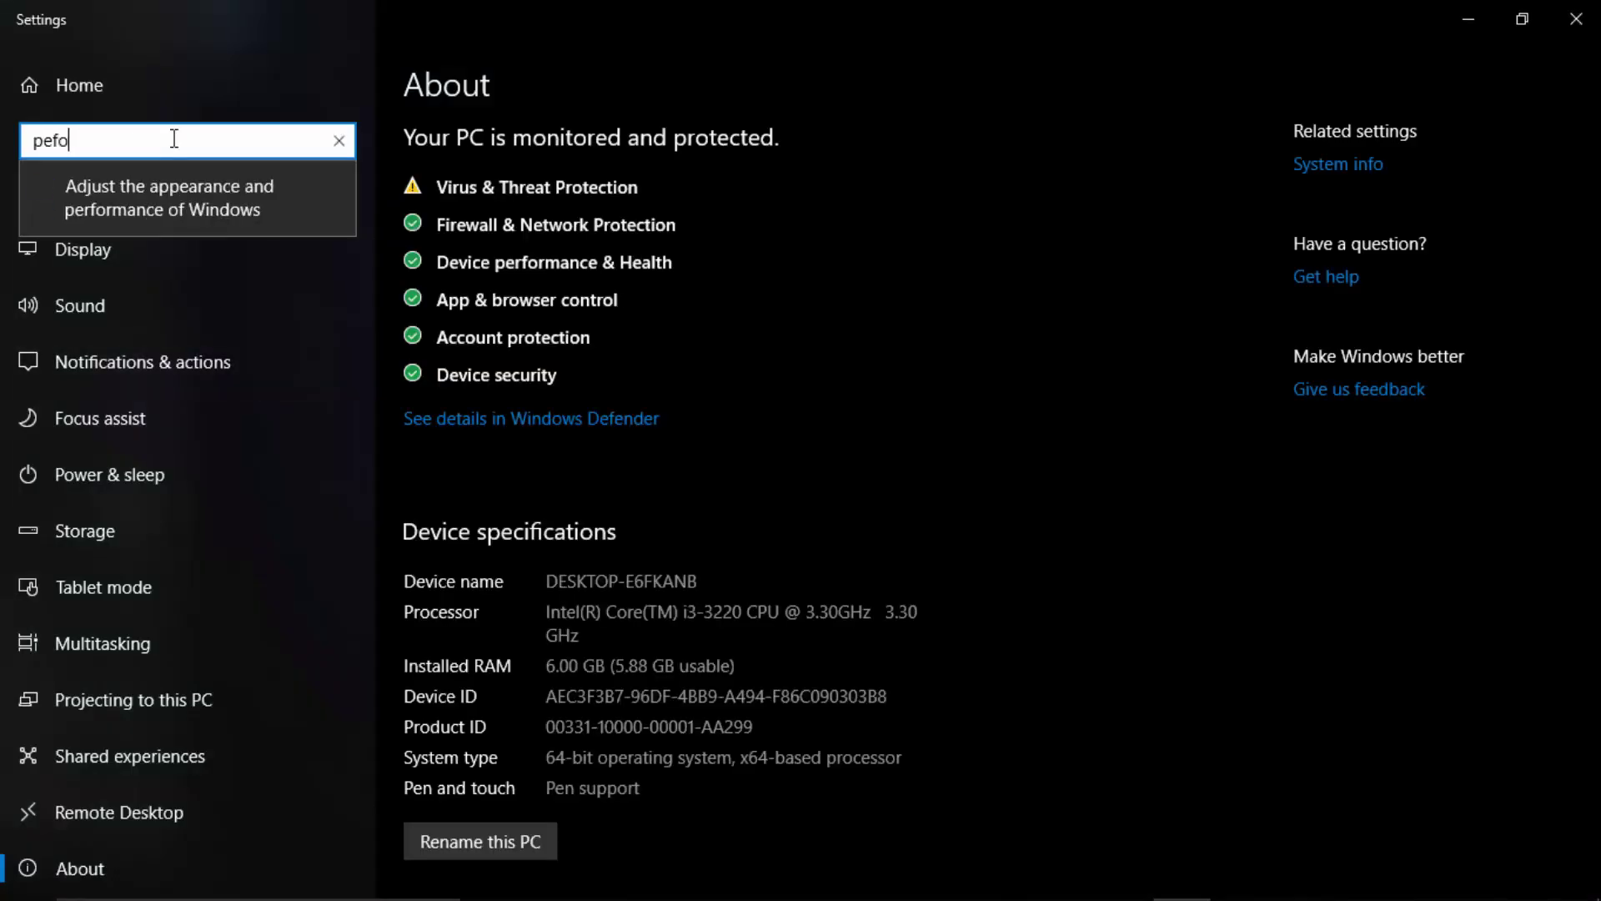
{"action": "key", "text": "BackSpace"}
{"action": "key", "text": "BackSpace"}
{"action": "key", "text": "BackSpace"}
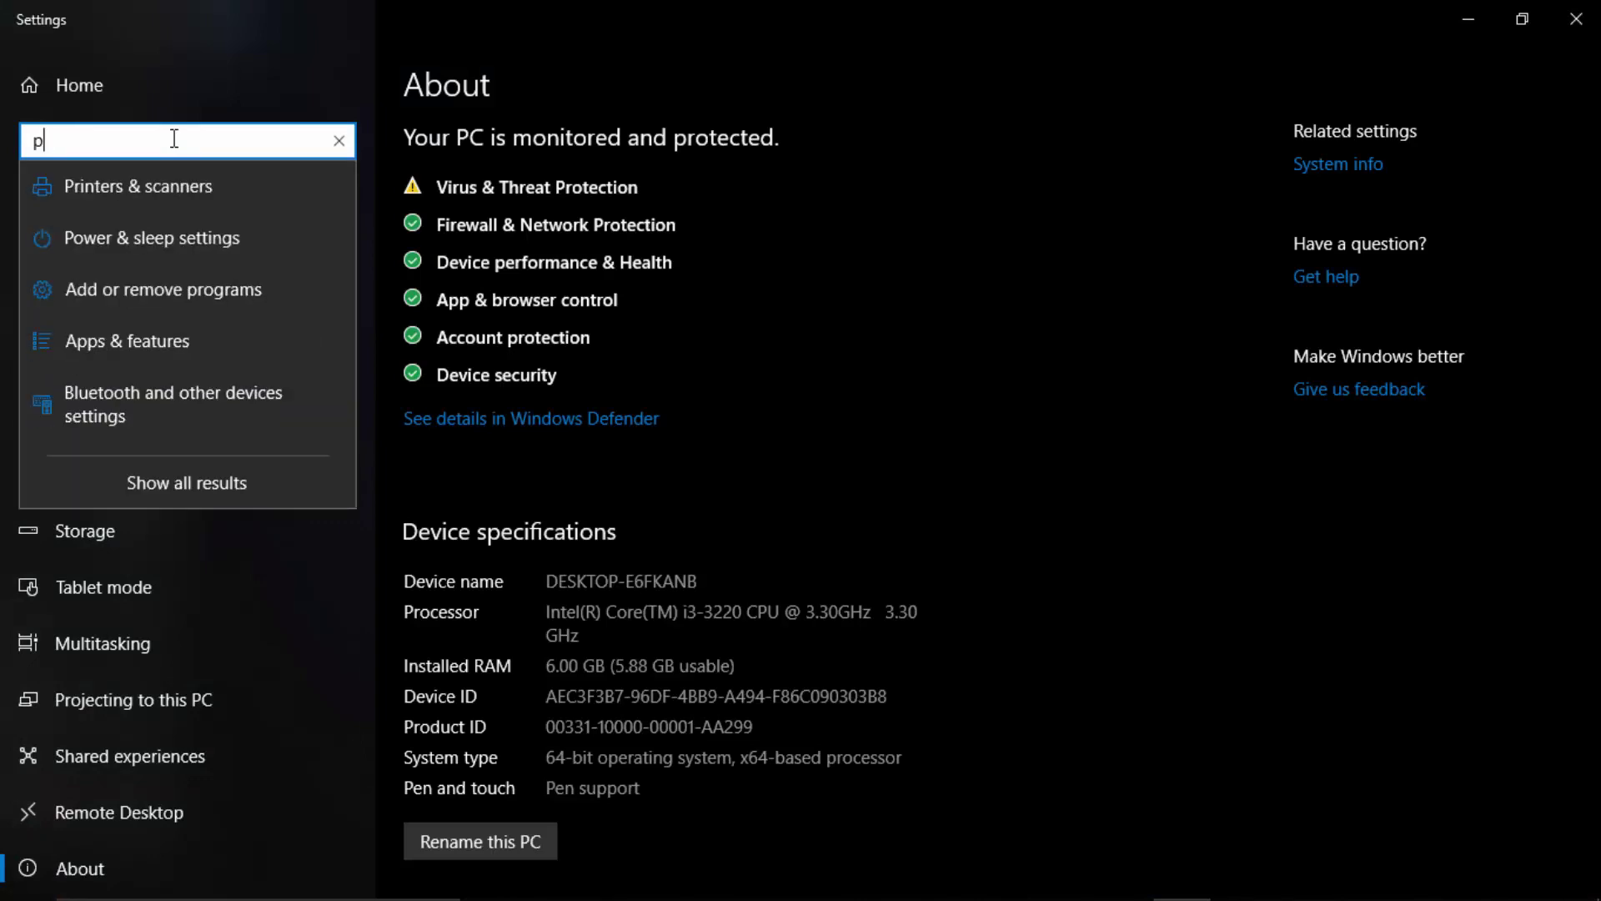
{"action": "type", "text": "erfor"}
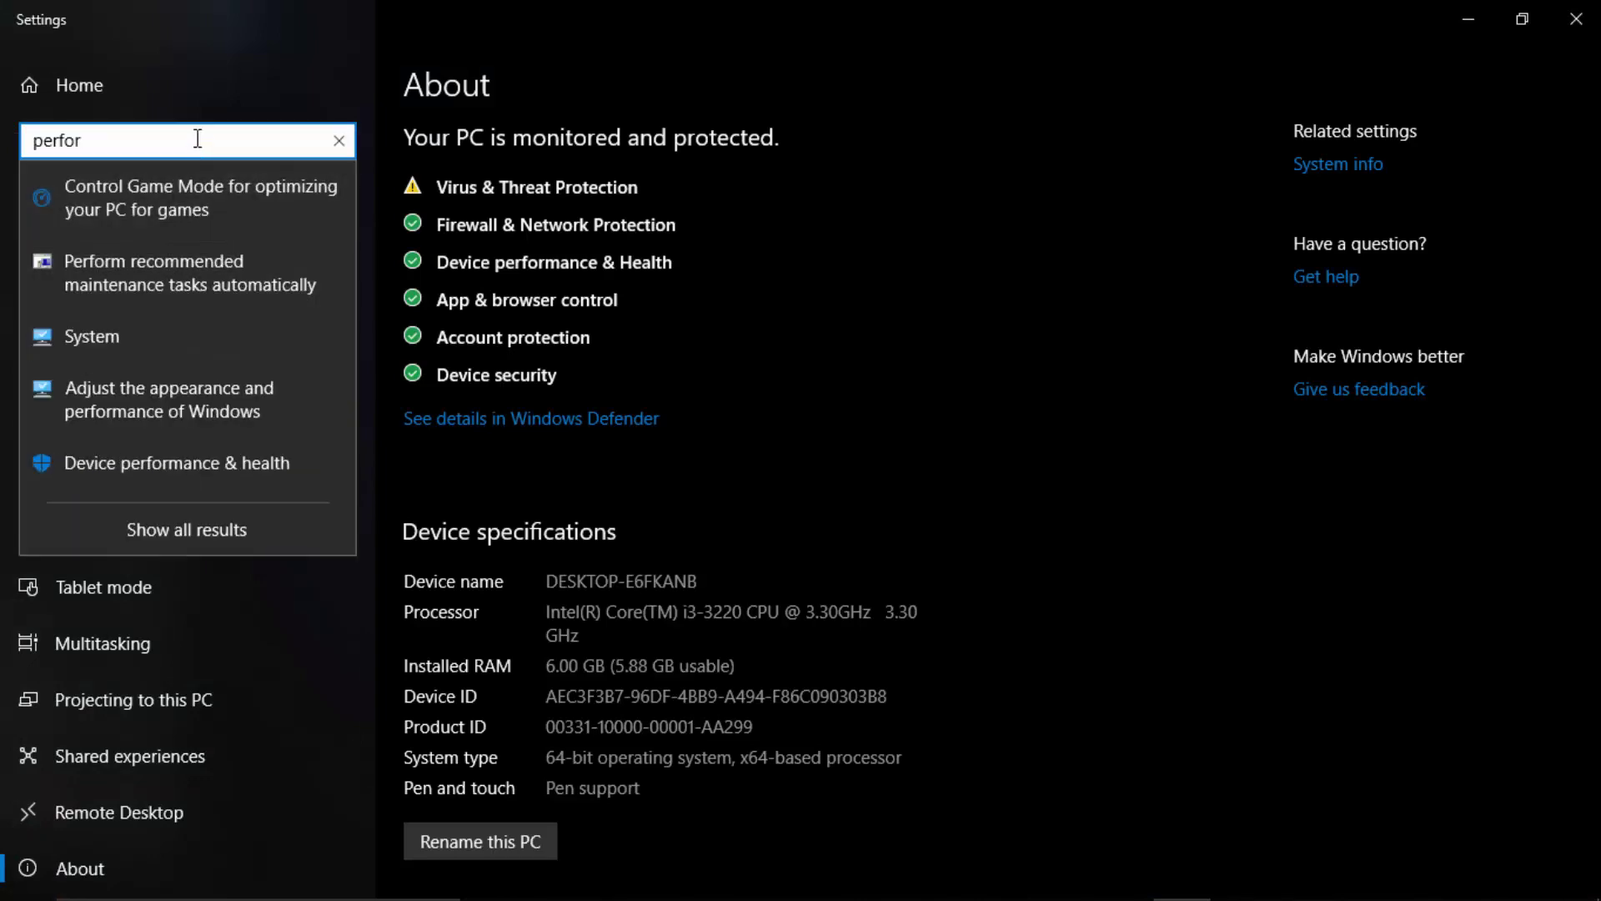
{"action": "type", "text": "mac"}
{"action": "left_click", "coordinate": [154, 211]}
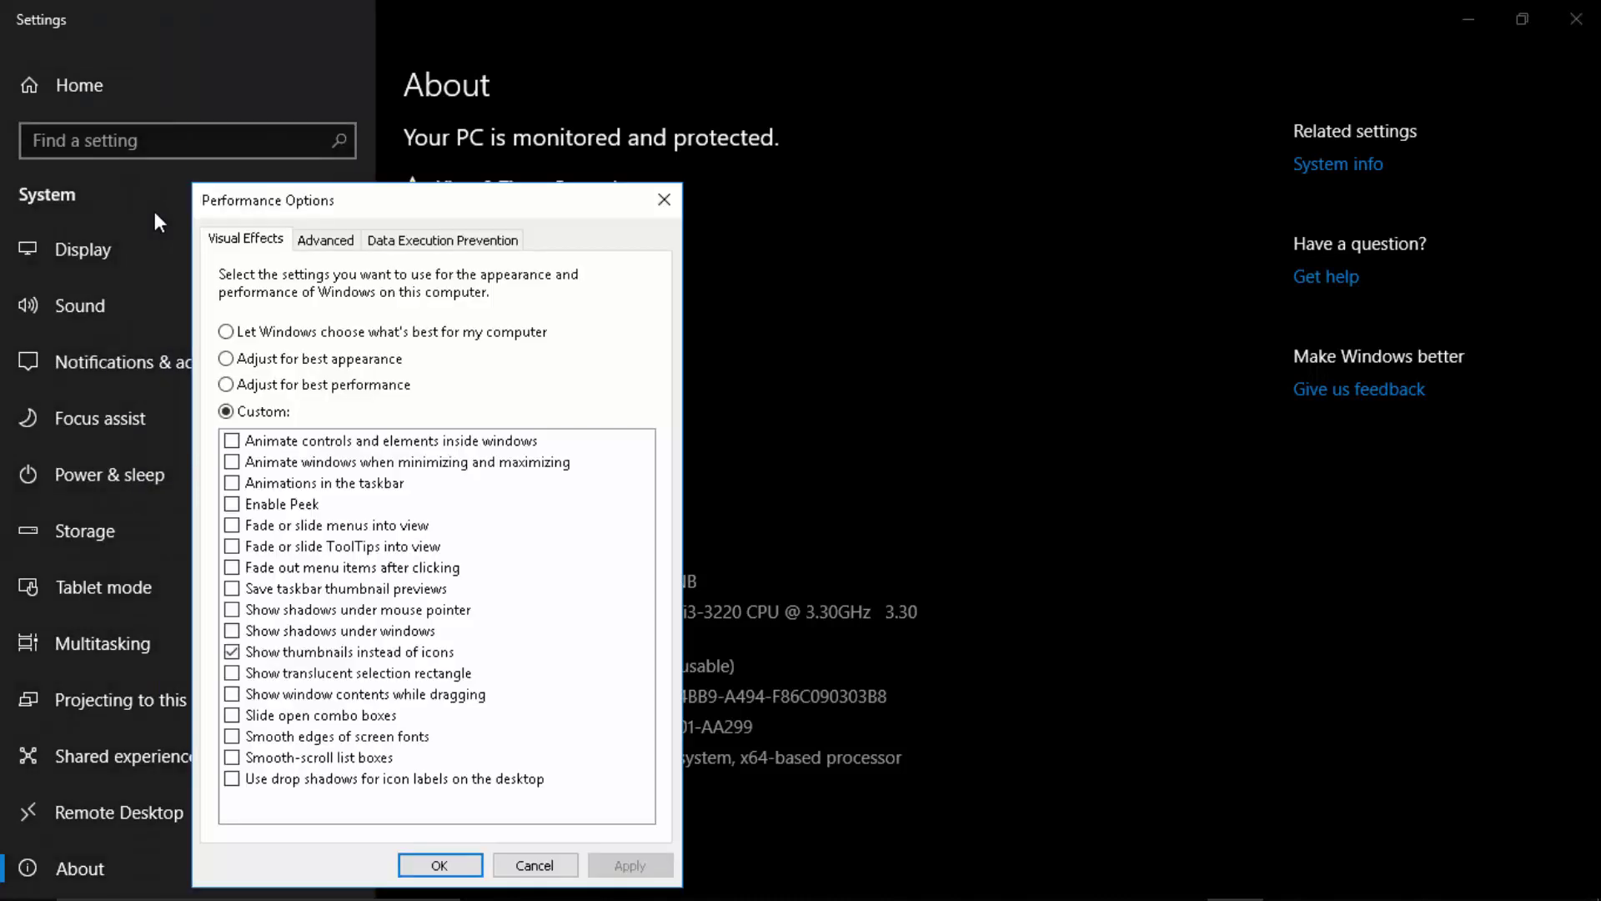
Set the visual effects to Adjust for best performance, apply the setting and close Performance Options.
{"action": "left_click", "coordinate": [241, 361]}
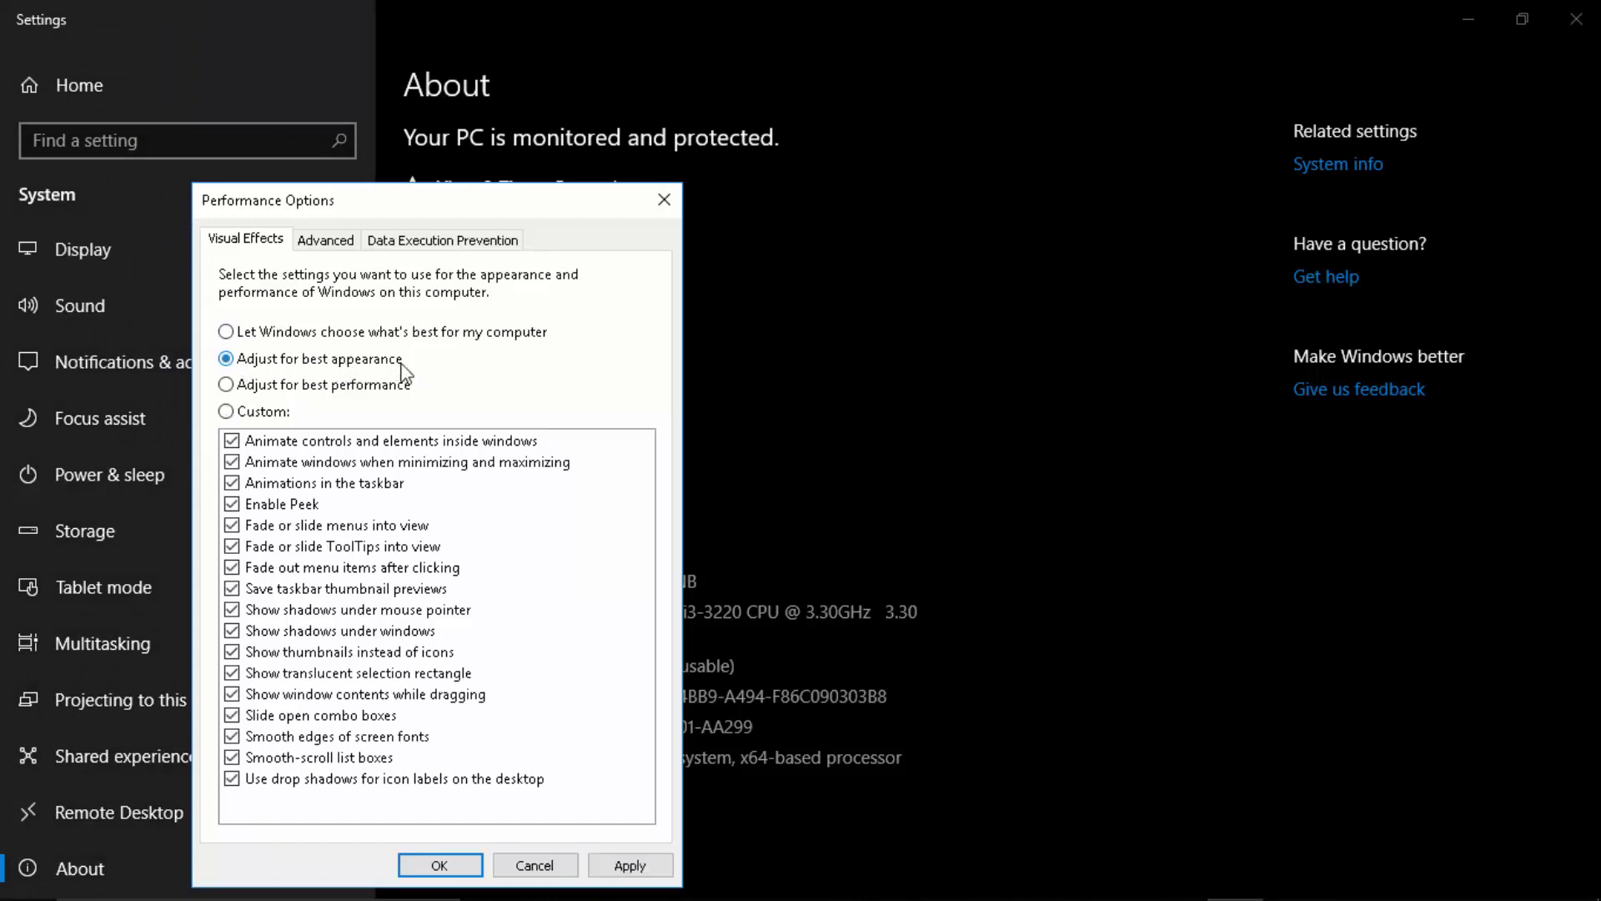
{"action": "left_click", "coordinate": [232, 387]}
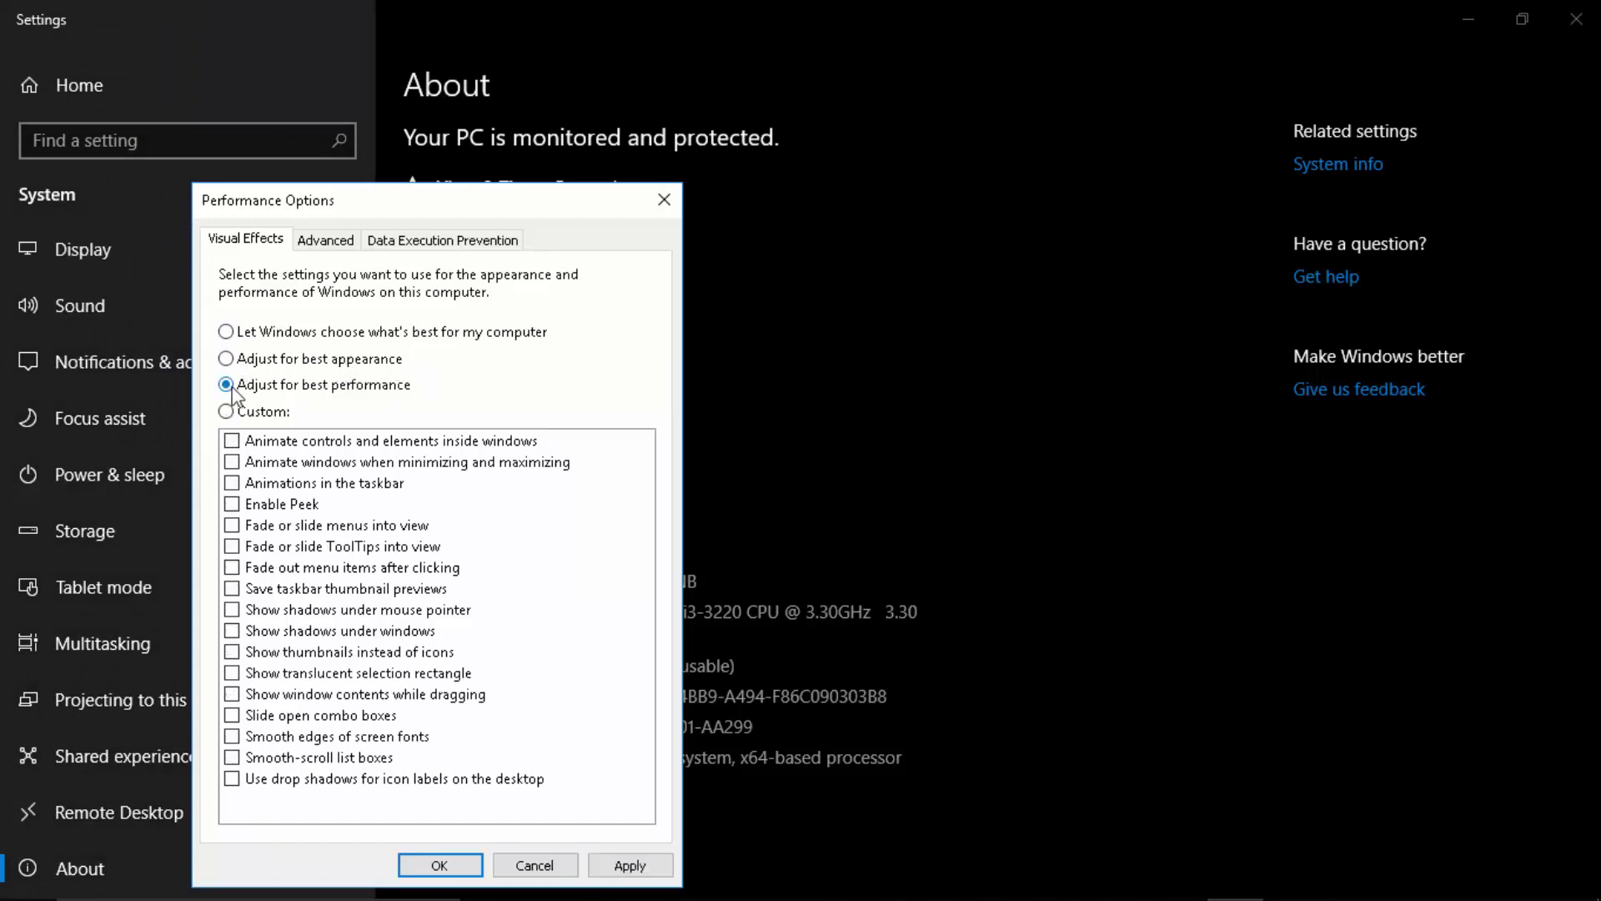
{"action": "left_click", "coordinate": [611, 868]}
{"action": "left_click", "coordinate": [450, 868]}
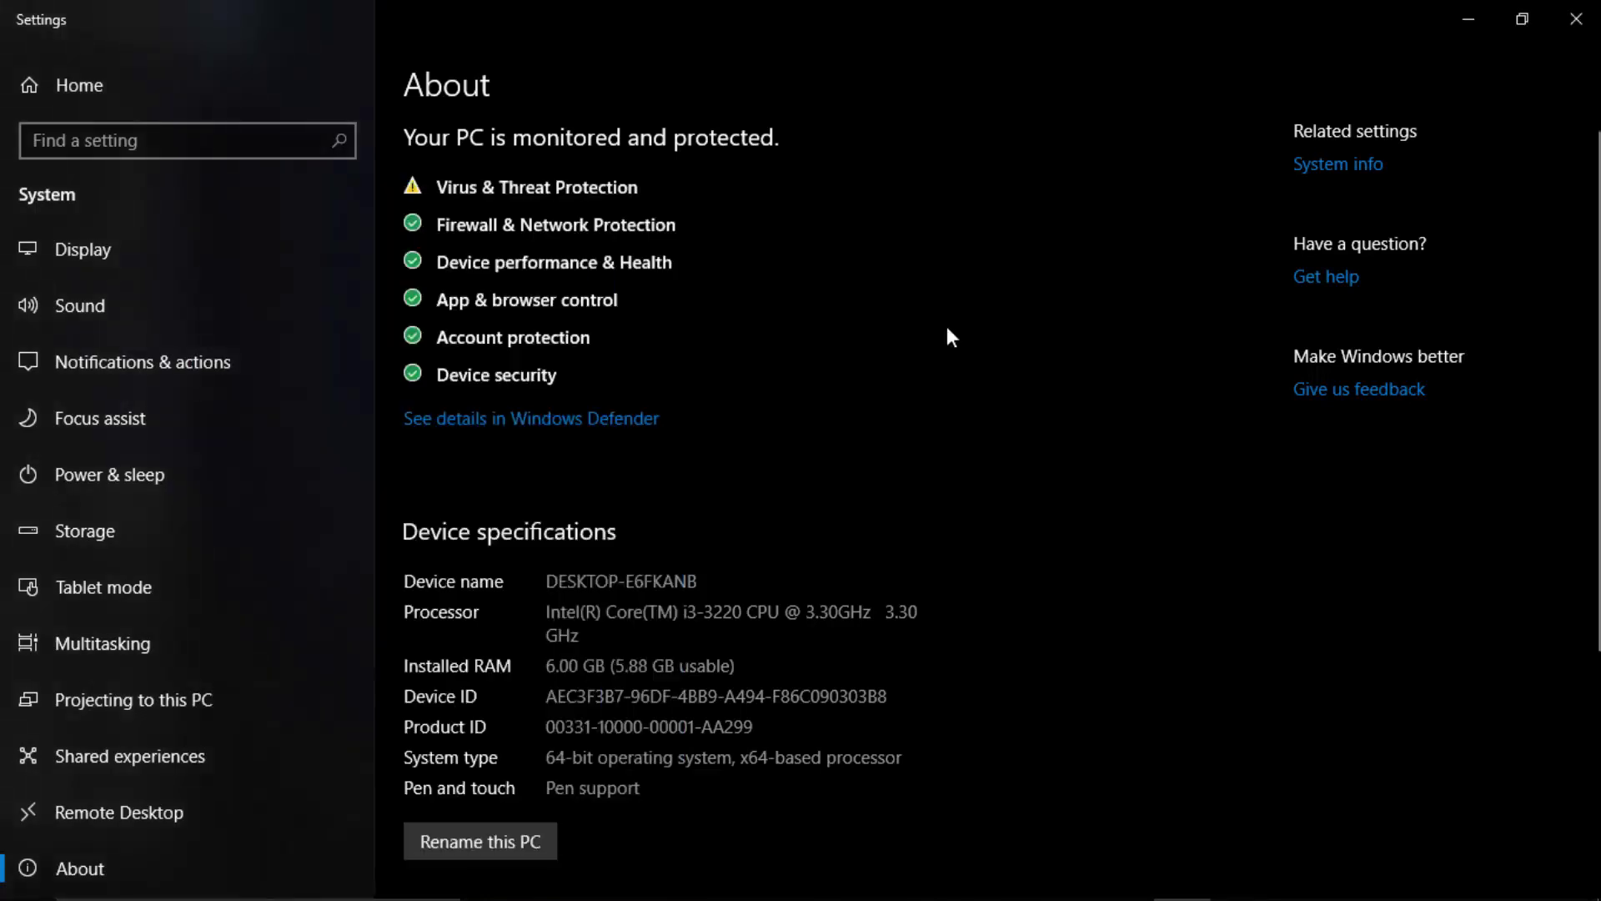
Close Settings and refresh the desktop.
{"action": "left_click", "coordinate": [1574, 18]}
{"action": "right_click", "coordinate": [879, 178]}
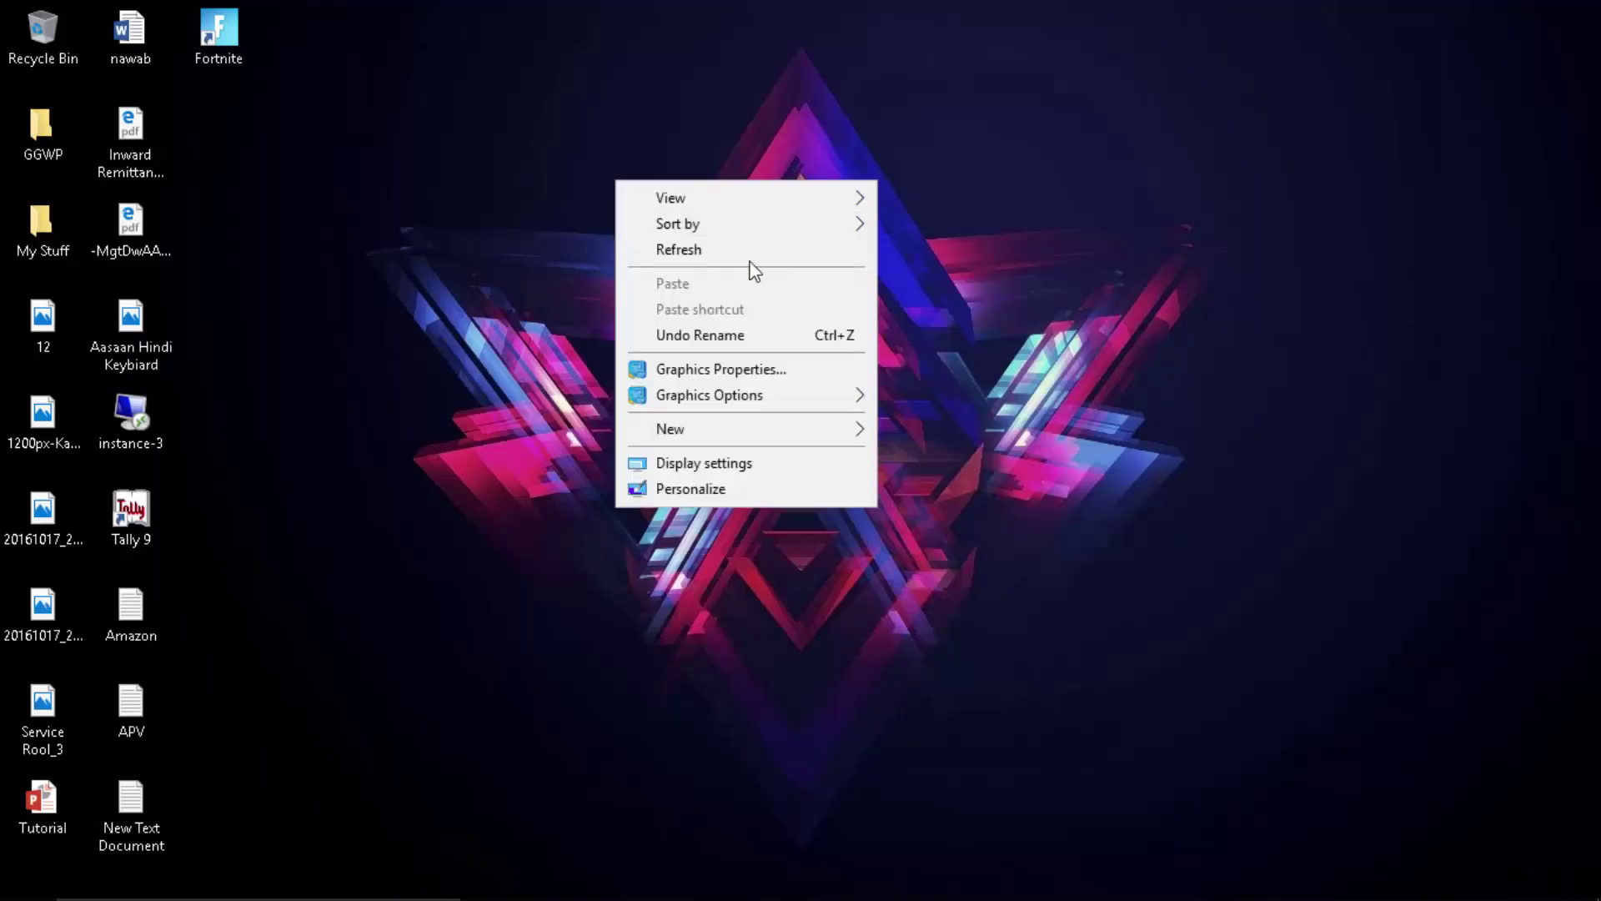
{"action": "left_click", "coordinate": [750, 253]}
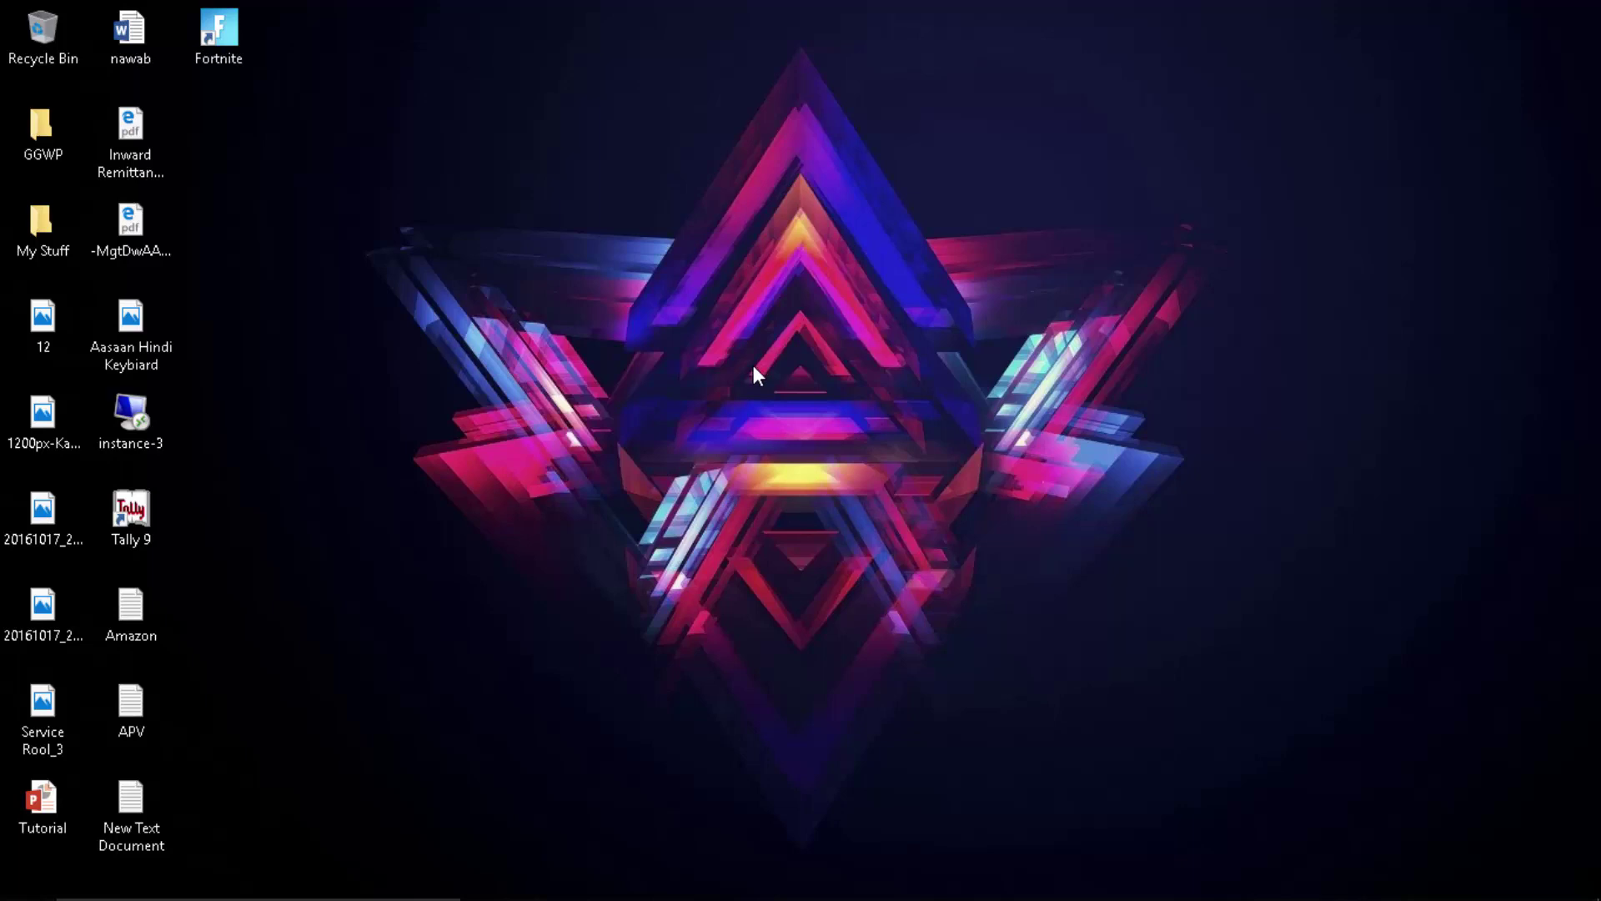